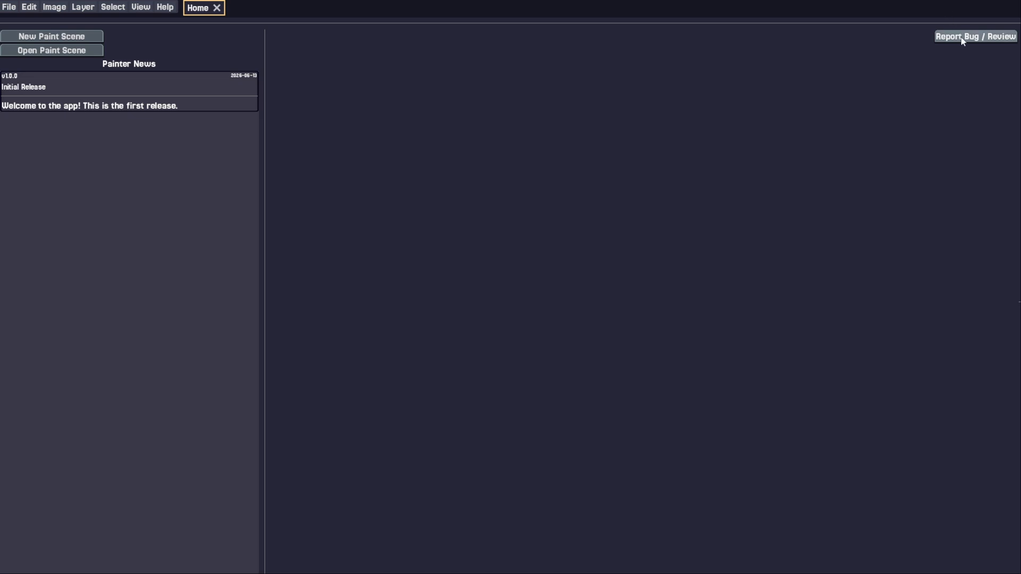
- Open the bug and feedback form, move and enlarge its window, and dismiss it without sending
click(976, 38)
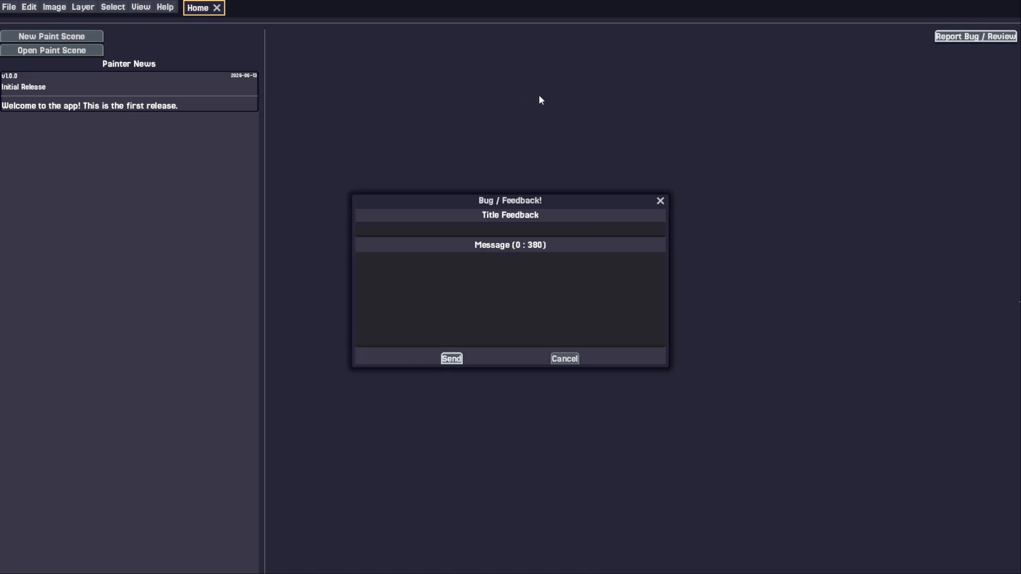
drag(536, 202, 520, 169)
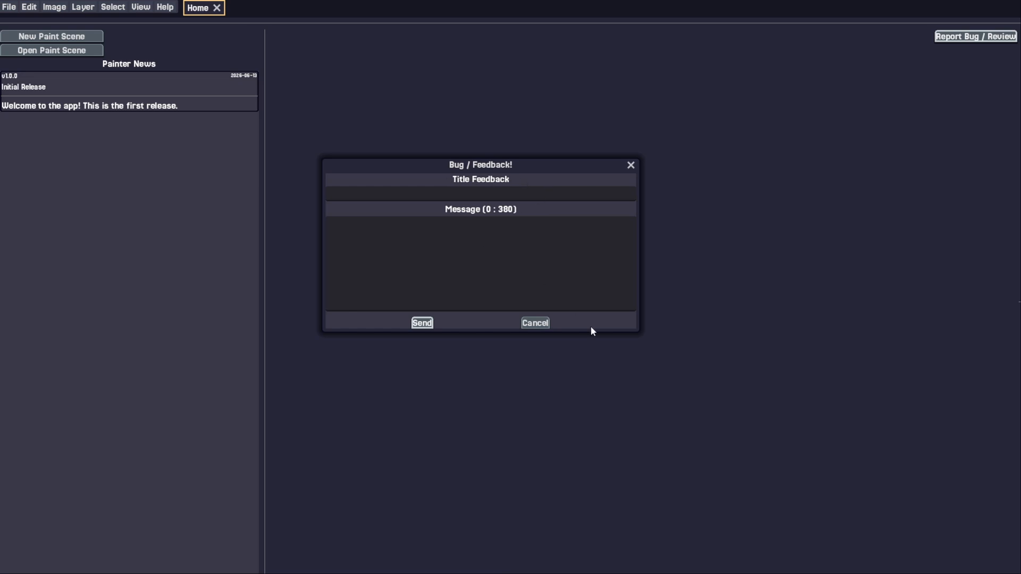
drag(636, 331, 752, 431)
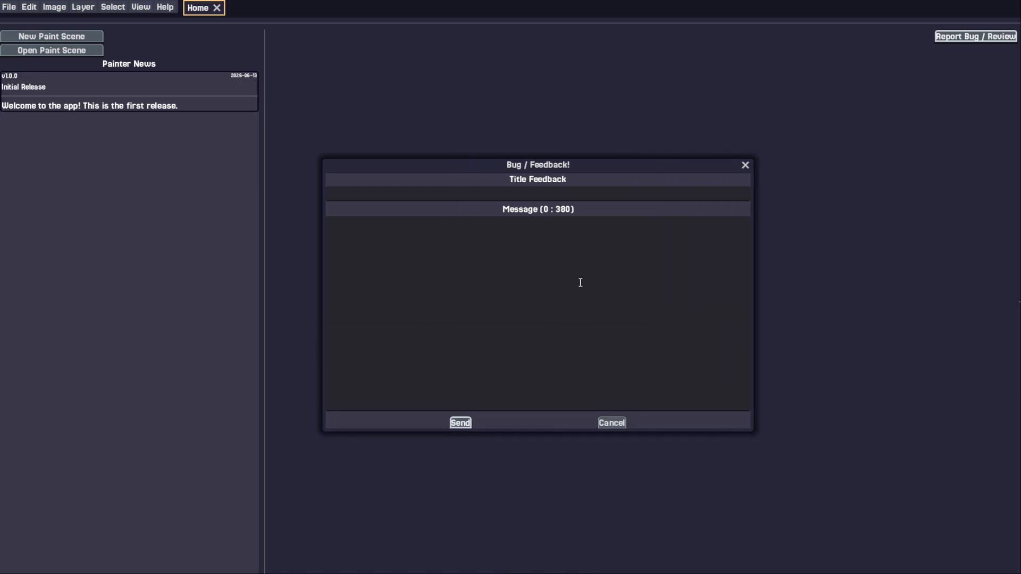
click(619, 422)
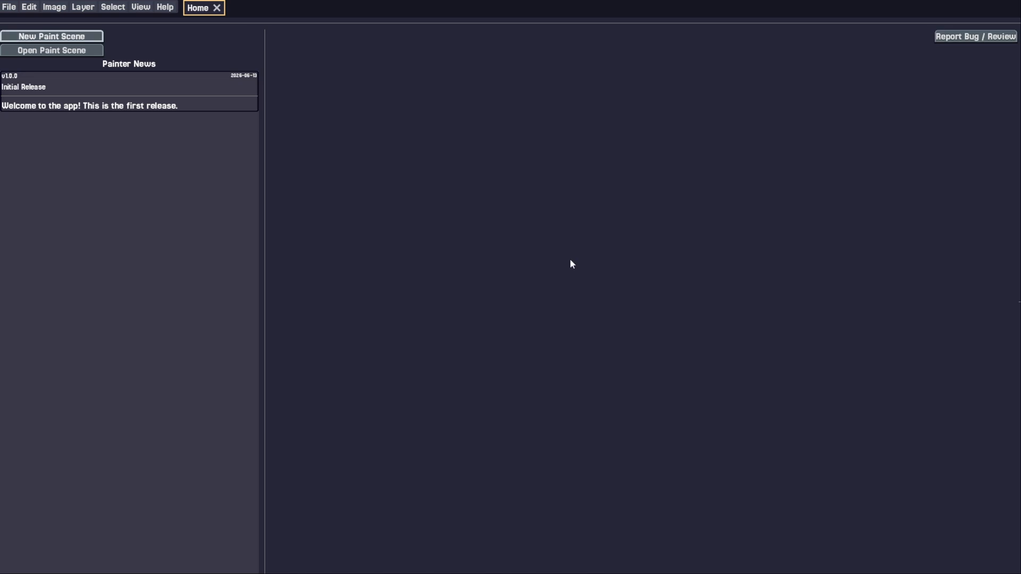
- Create a new paint scene with a 1024 × 1024 canvas and no model
click(82, 37)
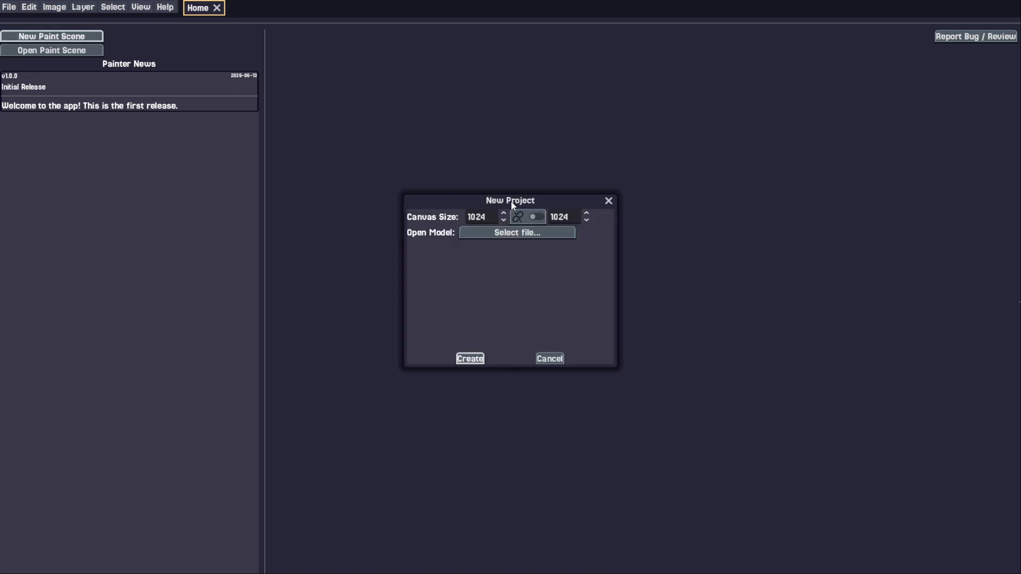
mouse_move(511, 200)
mouse_down()
mouse_move(534, 200)
mouse_move(519, 200)
mouse_up()
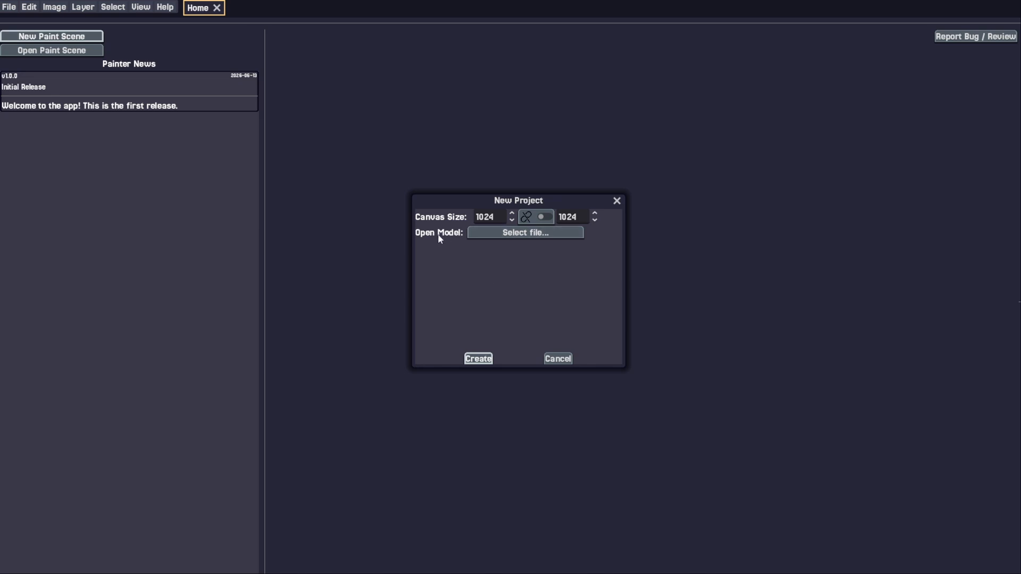
click(477, 359)
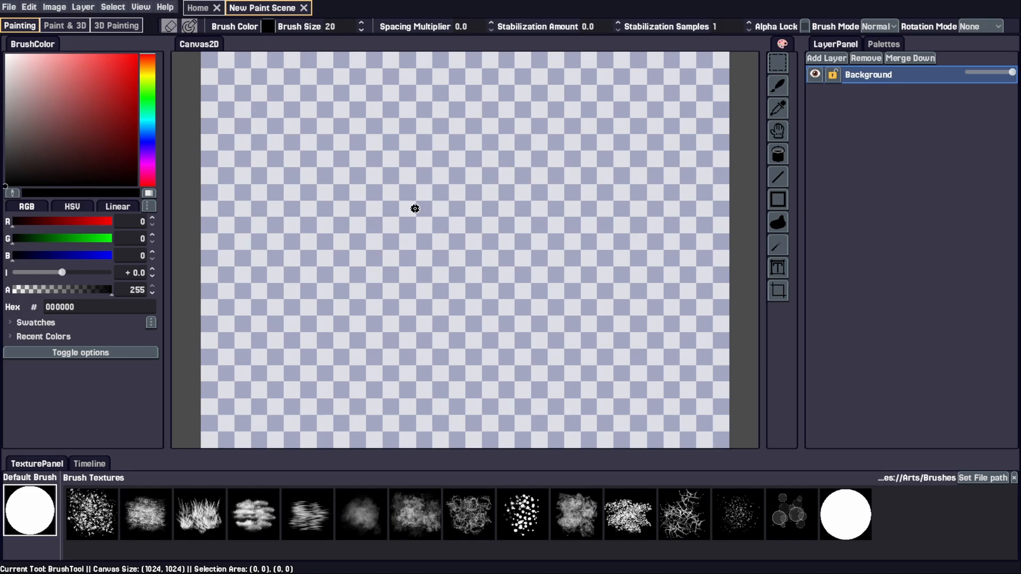
- Paint looping black freehand strokes across the canvas with the default round brush at size 20
mouse_move(445, 111)
mouse_down()
mouse_move(372, 194)
mouse_move(575, 267)
mouse_move(474, 210)
mouse_move(544, 238)
mouse_up()
drag(547, 261, 498, 308)
key(ctrl+z)
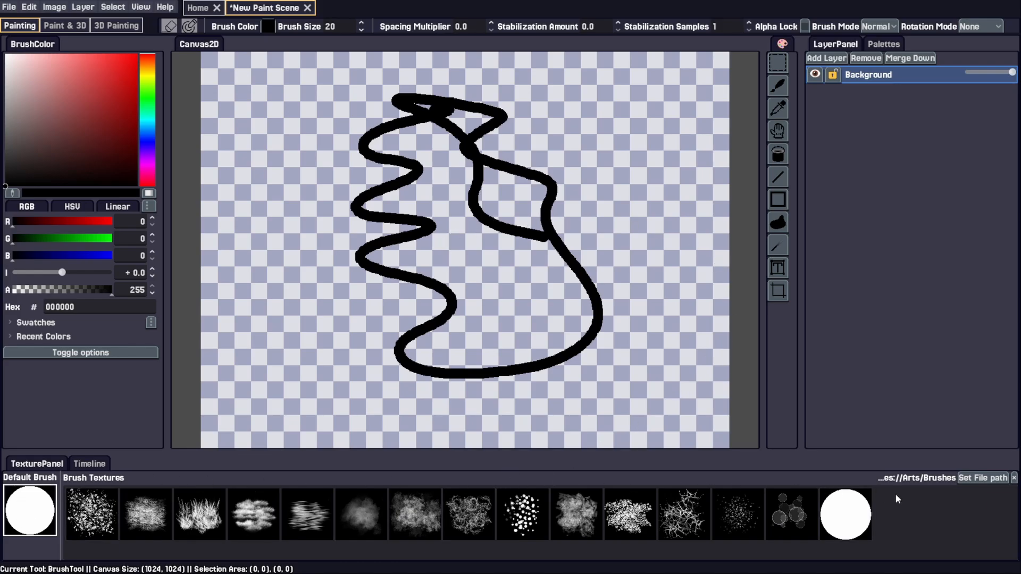
- Paint two black zigzag strokes with a brush texture over the lower part of the drawing, and reselect the default brush
click(101, 523)
mouse_move(337, 231)
mouse_down()
mouse_move(278, 257)
mouse_move(442, 409)
mouse_up()
mouse_move(334, 232)
mouse_down()
mouse_move(382, 246)
mouse_move(462, 420)
mouse_up()
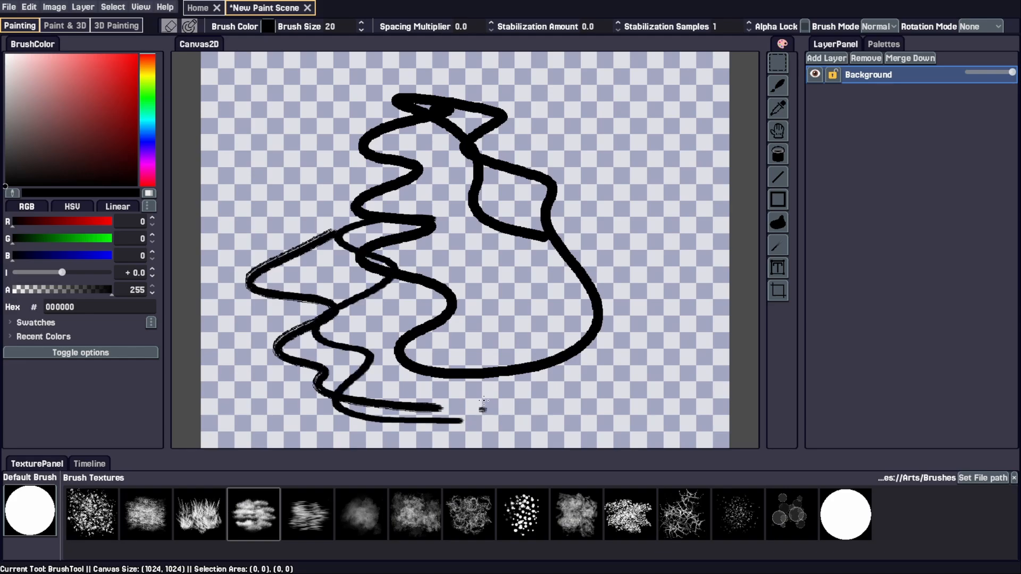
click(29, 510)
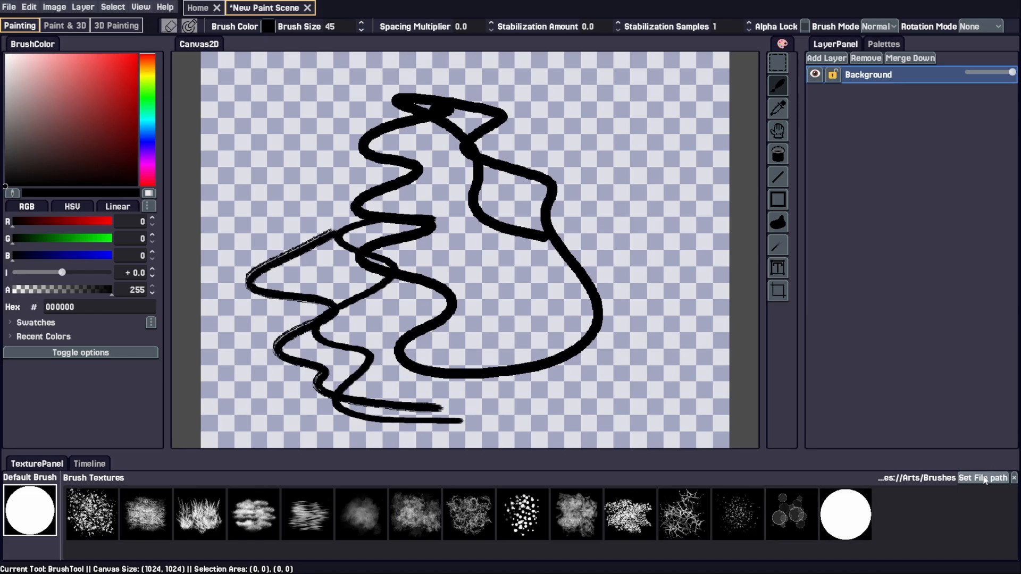
- View the folder chooser for the brush textures and dismiss it without selecting a folder
click(981, 482)
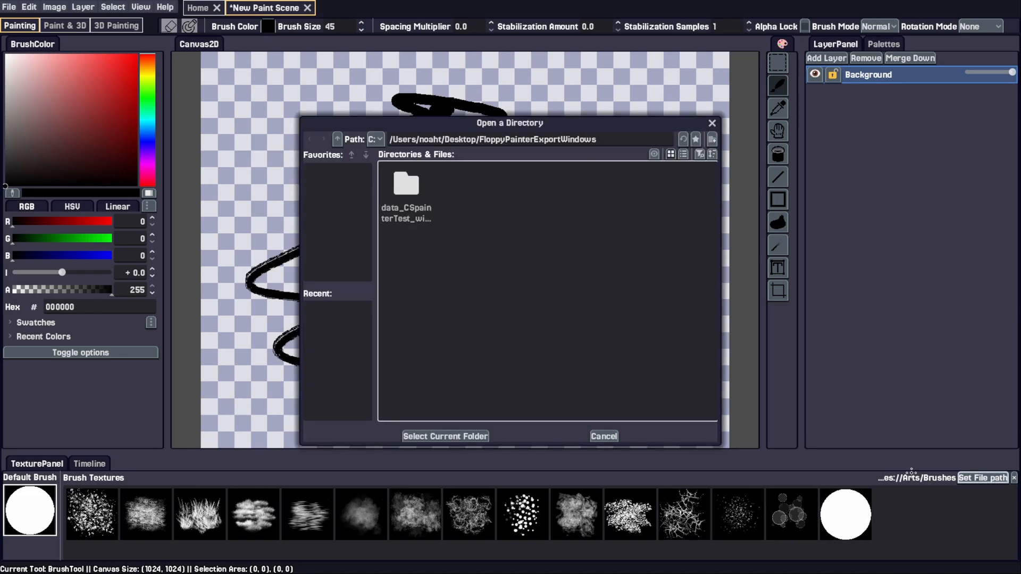
drag(517, 131, 539, 135)
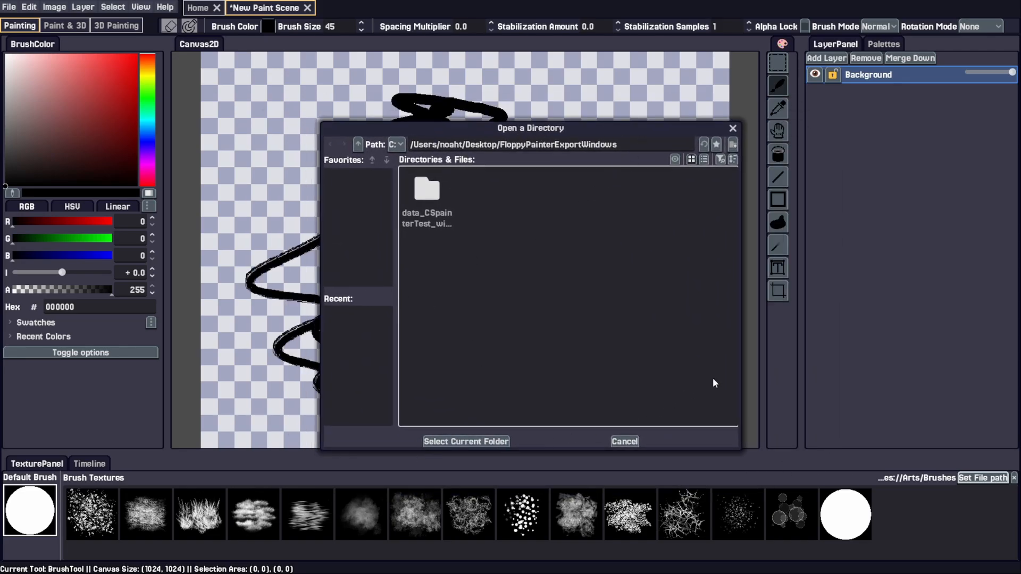
click(624, 442)
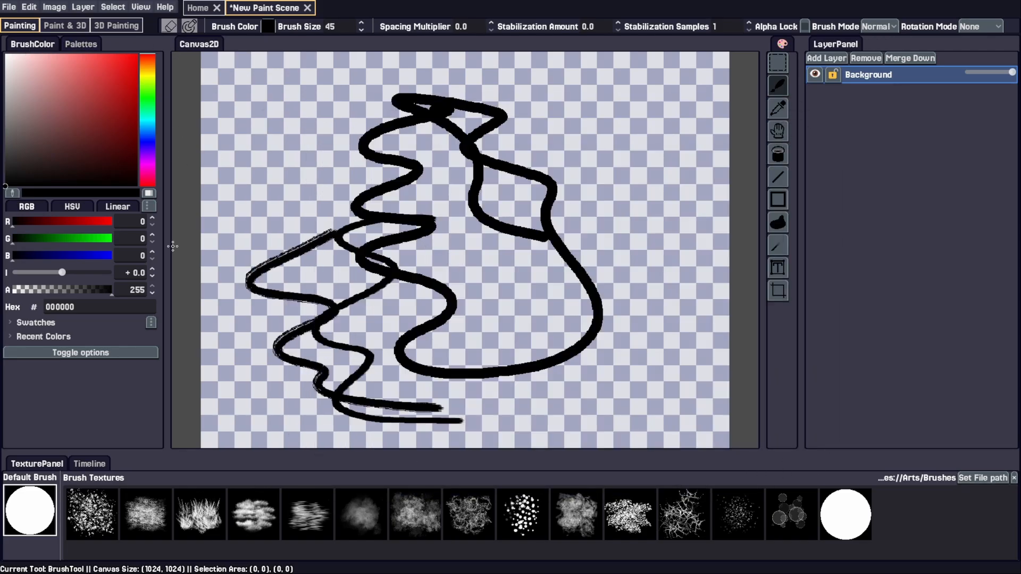
- Show the colour palettes and select the rosy-42 palette from the available ones
drag(55, 126, 58, 214)
click(93, 47)
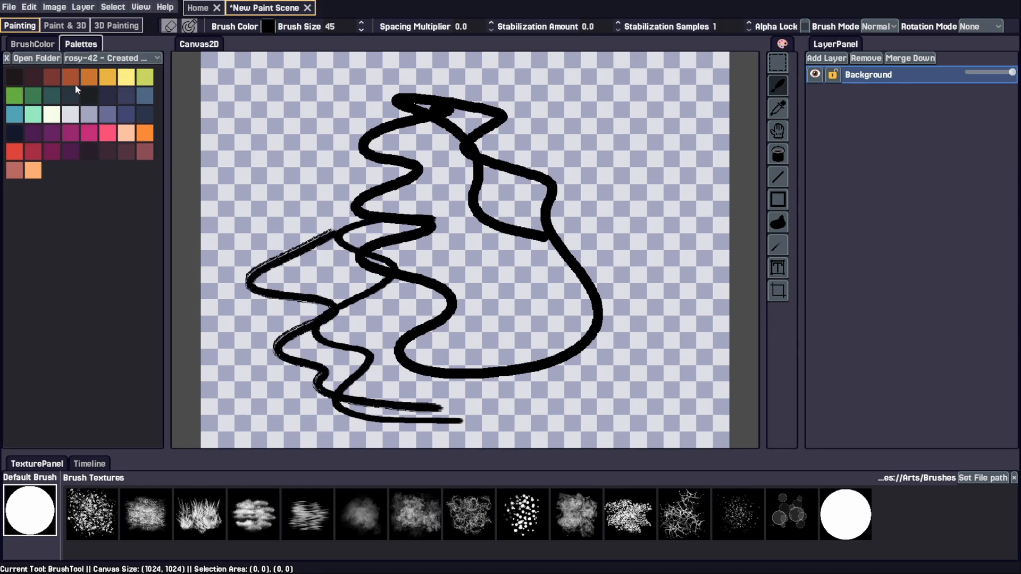
click(112, 58)
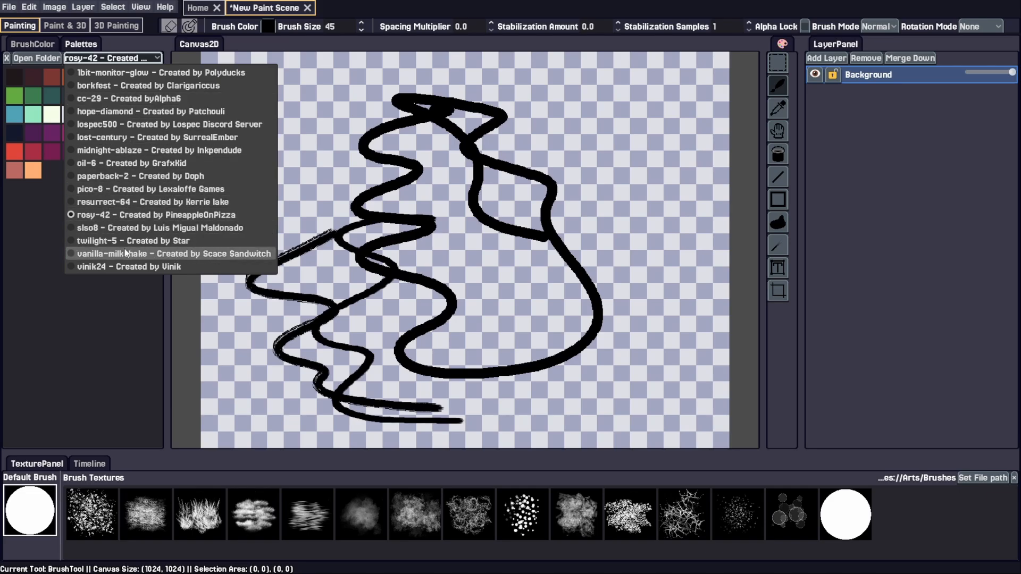
click(128, 215)
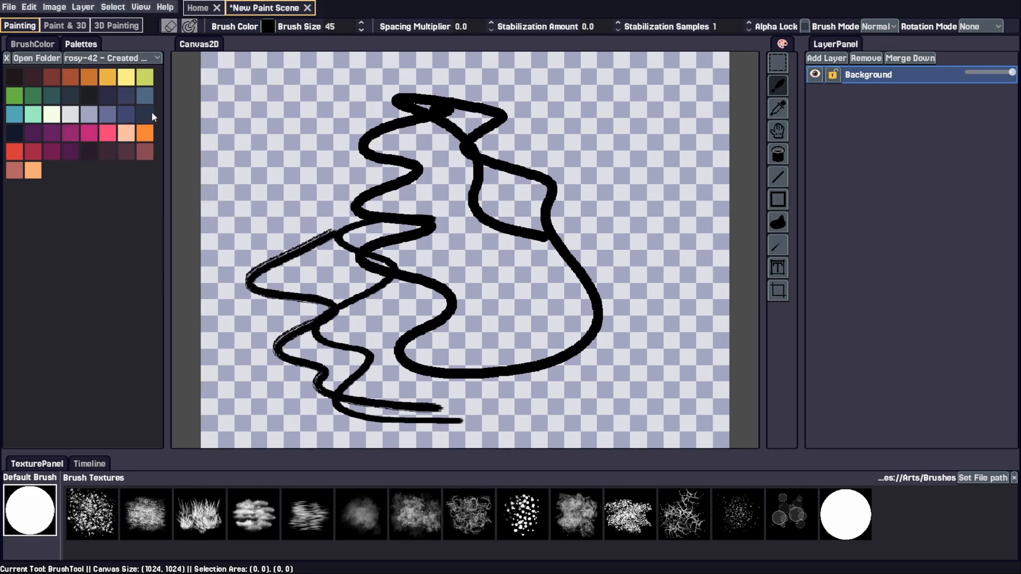
- View the folder chooser for colour palettes and dismiss it without selecting a folder
click(37, 58)
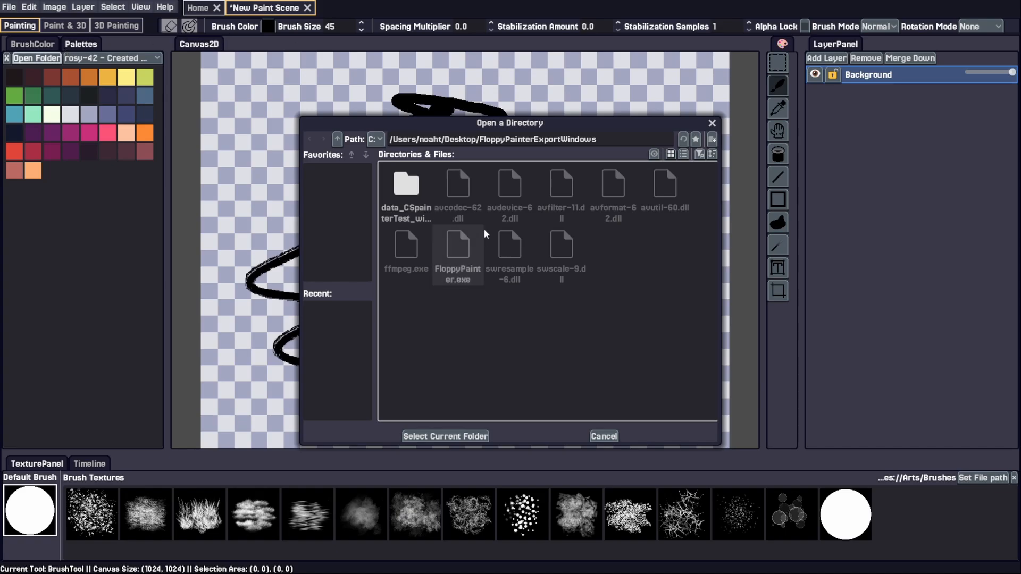
drag(556, 126, 554, 90)
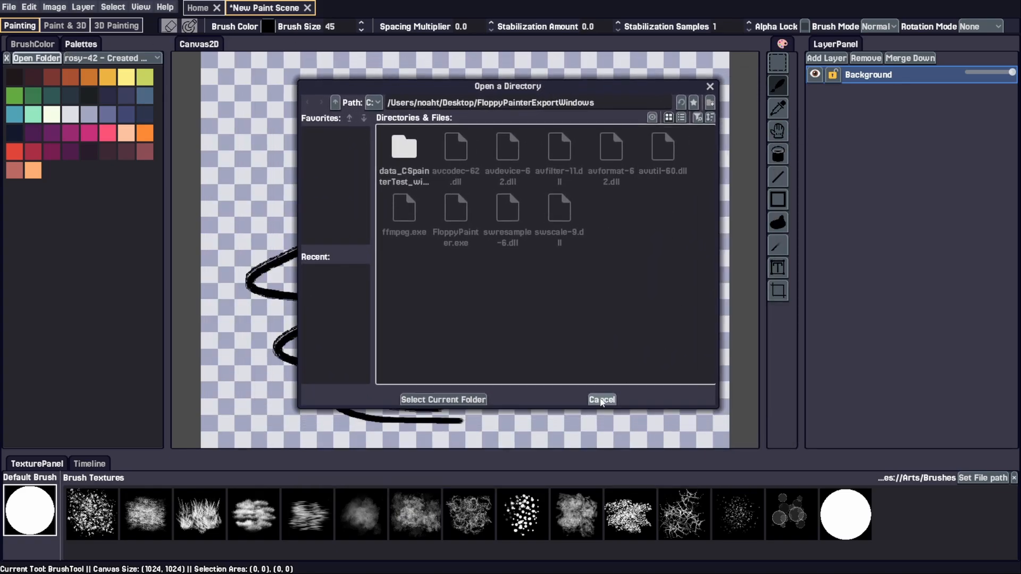
click(601, 400)
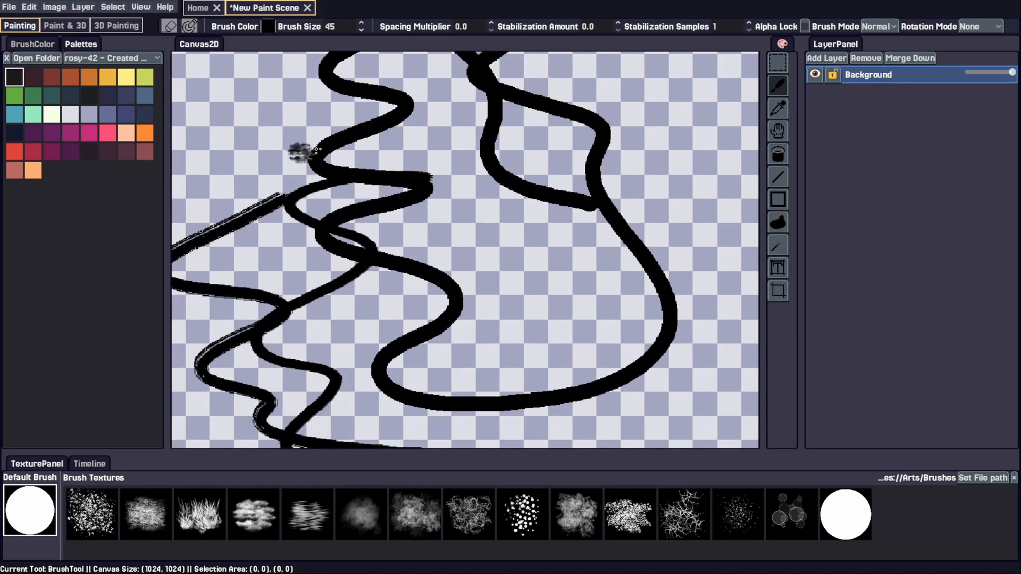
- Paint a zigzag over the black strokes in the palette's pink ff5277 at brush size 45
drag(420, 134, 405, 135)
click(112, 133)
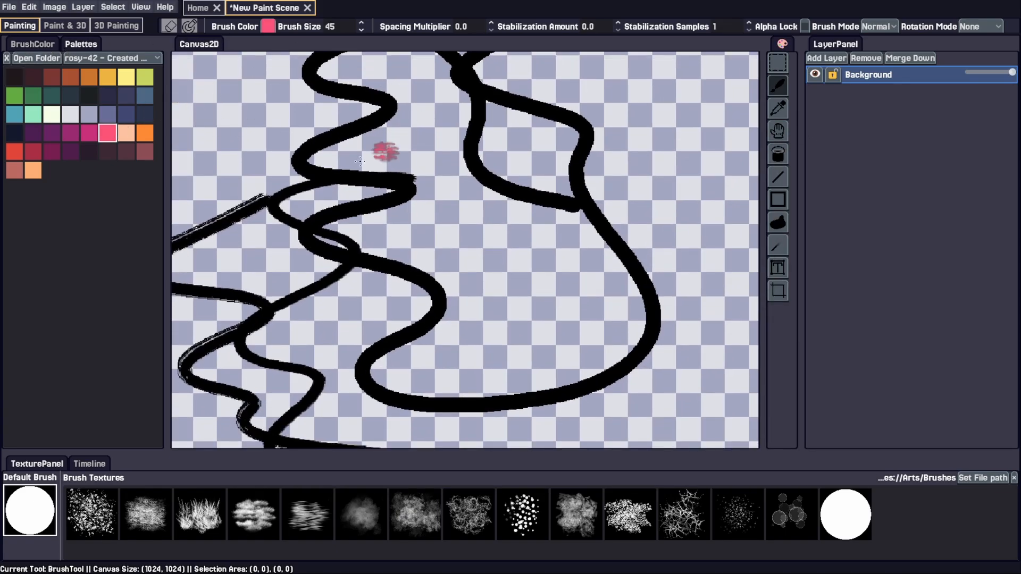
mouse_move(442, 87)
mouse_down()
mouse_move(424, 193)
mouse_move(420, 259)
mouse_move(431, 310)
mouse_move(543, 317)
mouse_up()
click(28, 46)
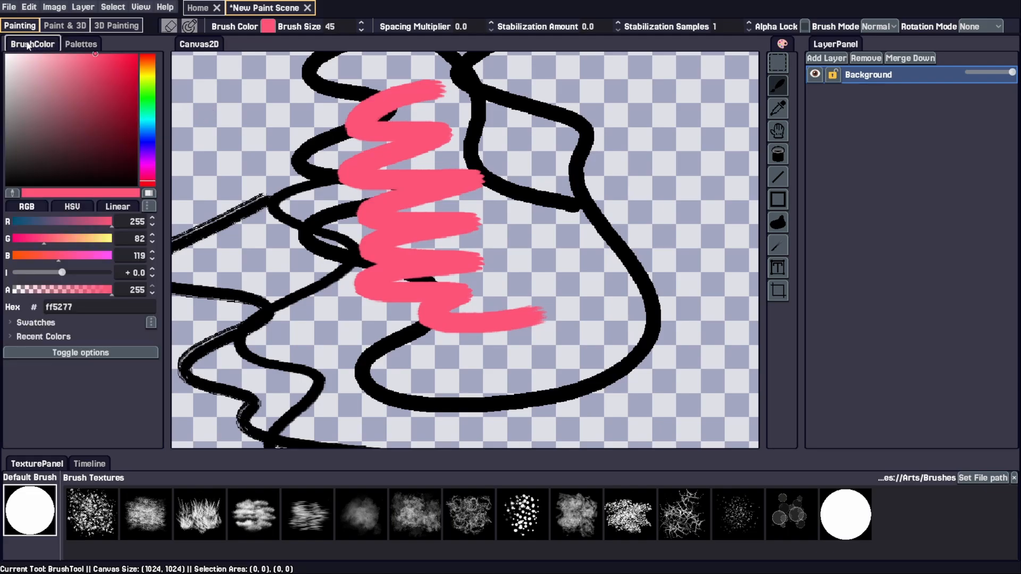
- Choose the palette's dark purple 4f1d4c as brush colour and paint a zigzag over the pink strokes
click(81, 44)
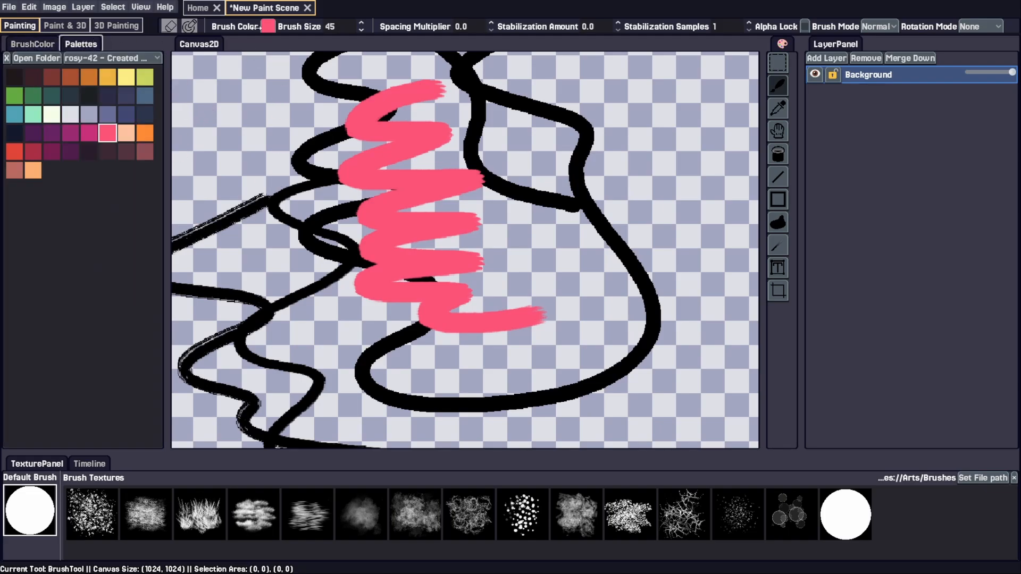
click(74, 154)
mouse_move(460, 87)
mouse_down()
mouse_move(402, 146)
mouse_move(456, 280)
mouse_move(535, 319)
mouse_up()
click(31, 43)
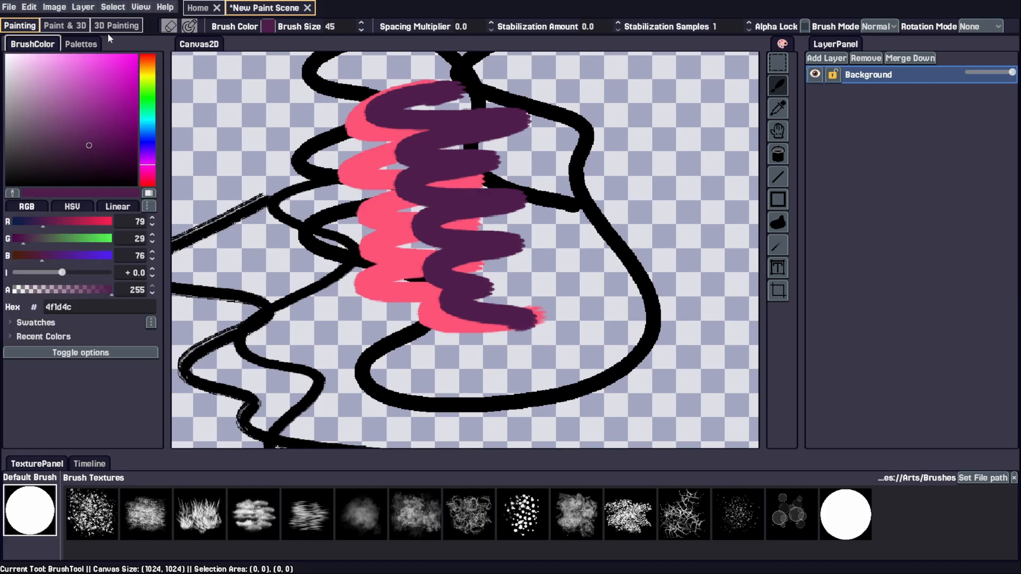
click(81, 43)
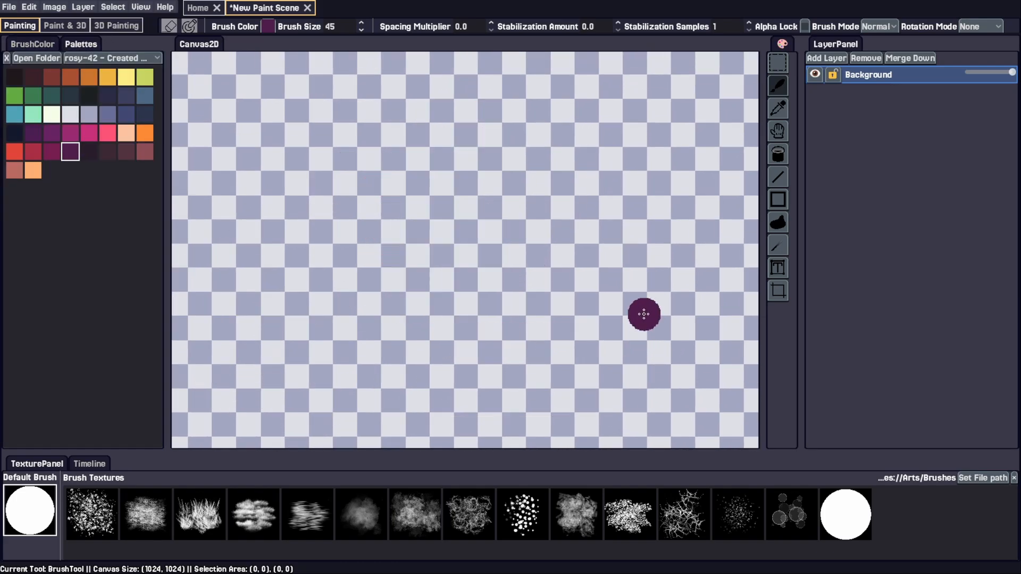
- Add two new layers above the Background layer
scroll(468, 234, down, 5)
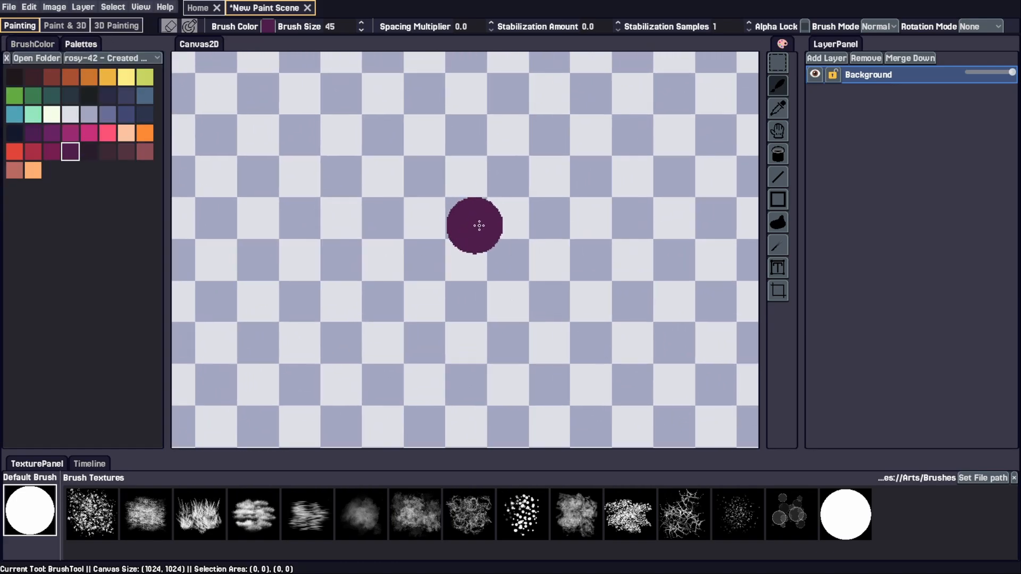
scroll(523, 224, up, 3)
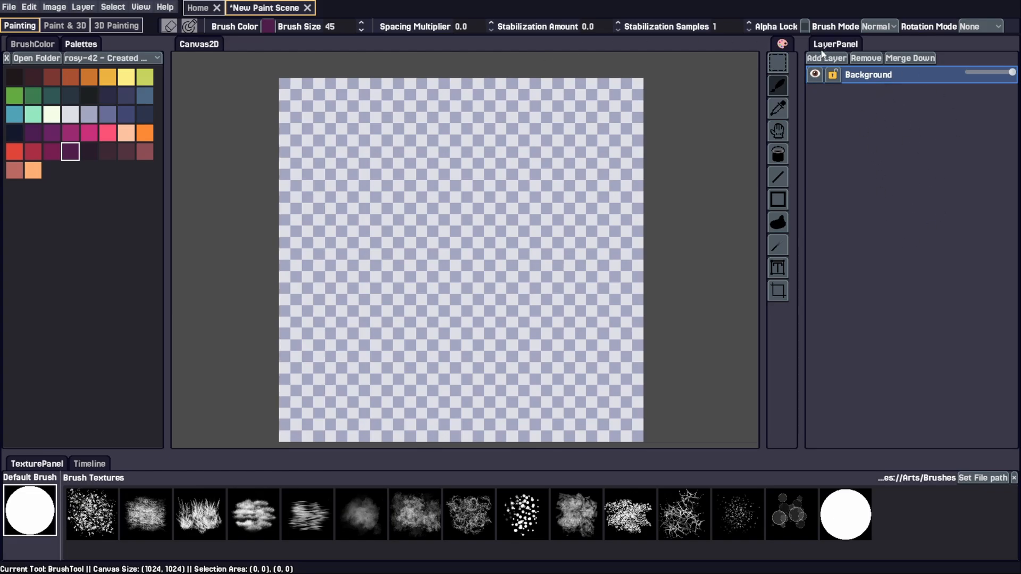
click(824, 57)
click(824, 57)
- Lower the opacity of the topmost layer, hide it, and remove it from the layer stack
mouse_move(509, 109)
mouse_down()
mouse_move(481, 184)
mouse_move(510, 193)
mouse_up()
drag(1012, 73, 975, 72)
click(815, 74)
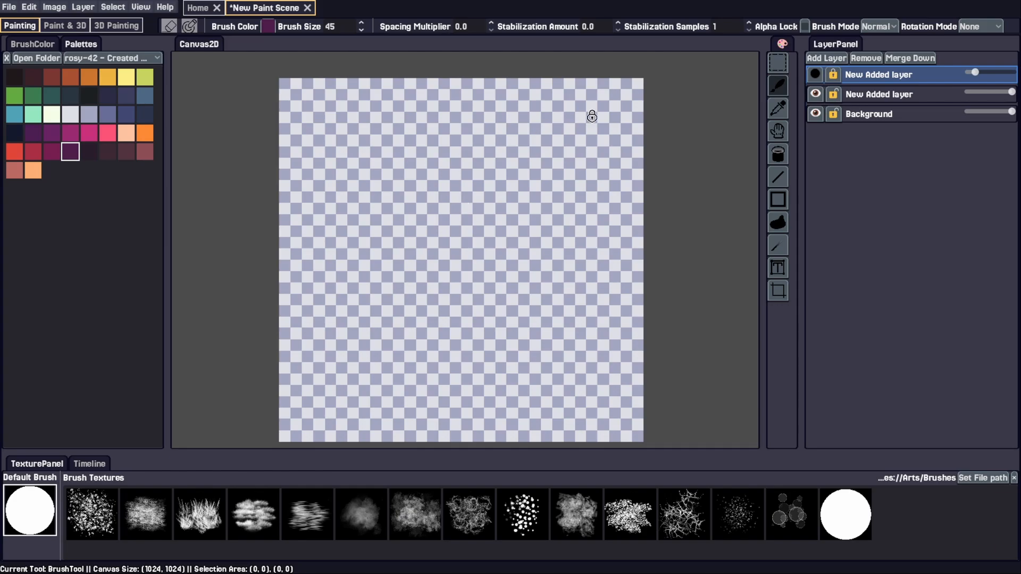
click(866, 57)
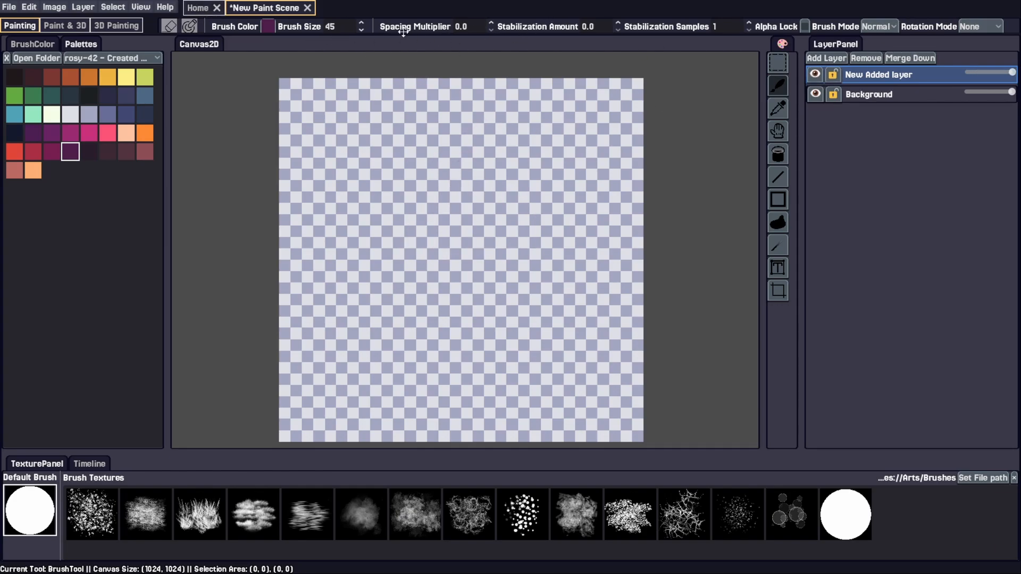
- Set the brush's rotation mode to ToMouse and its brush mode to Spray
click(980, 26)
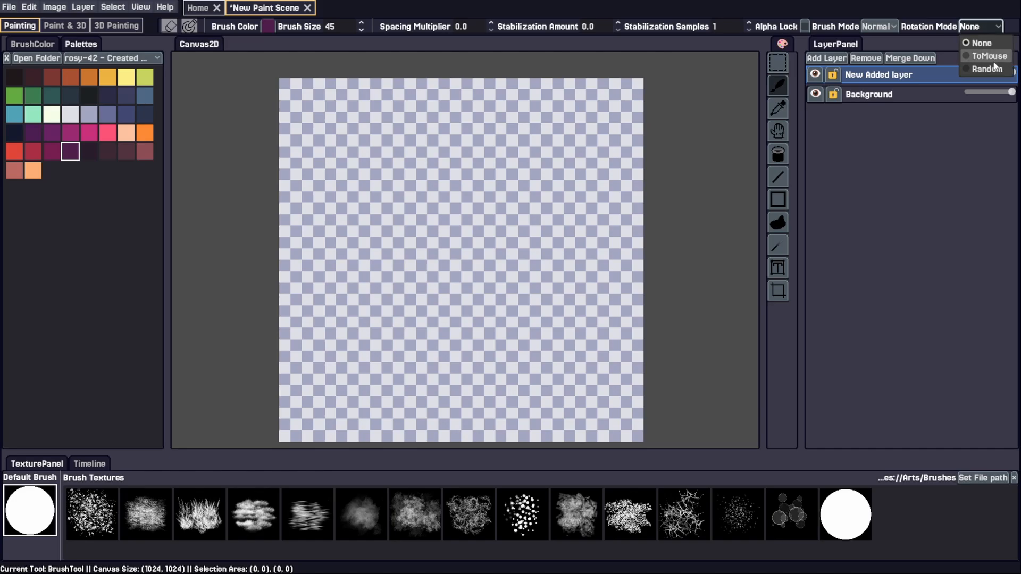
click(995, 66)
click(880, 26)
click(878, 54)
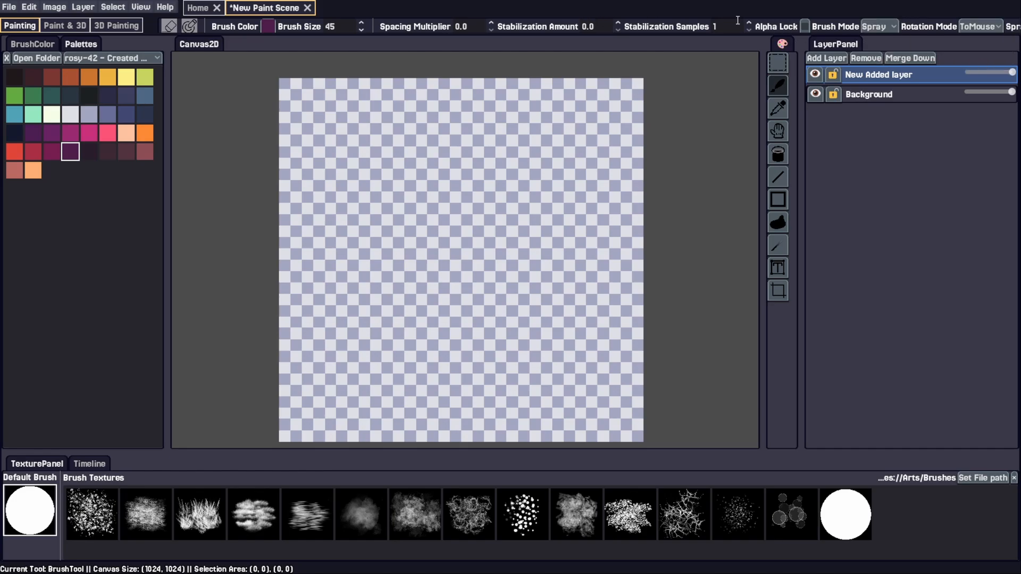
mouse_move(548, 27)
mouse_down()
mouse_move(34, 26)
mouse_move(698, 25)
mouse_move(70, 42)
mouse_move(749, 25)
mouse_up()
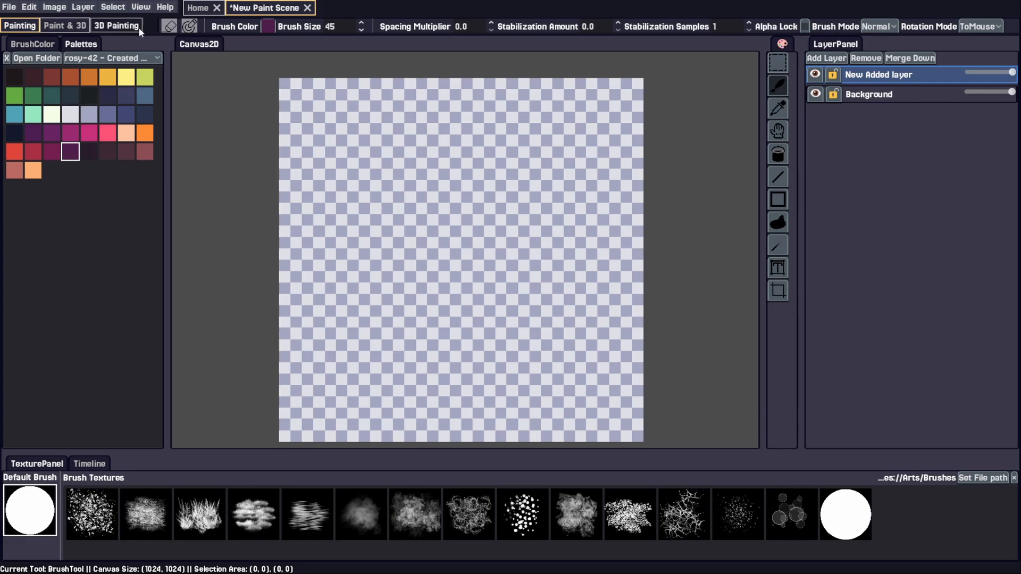
- Look over the 2D and 3D canvases in the Paint & 3D workspace and switch to the 3D Painting workspace
click(56, 26)
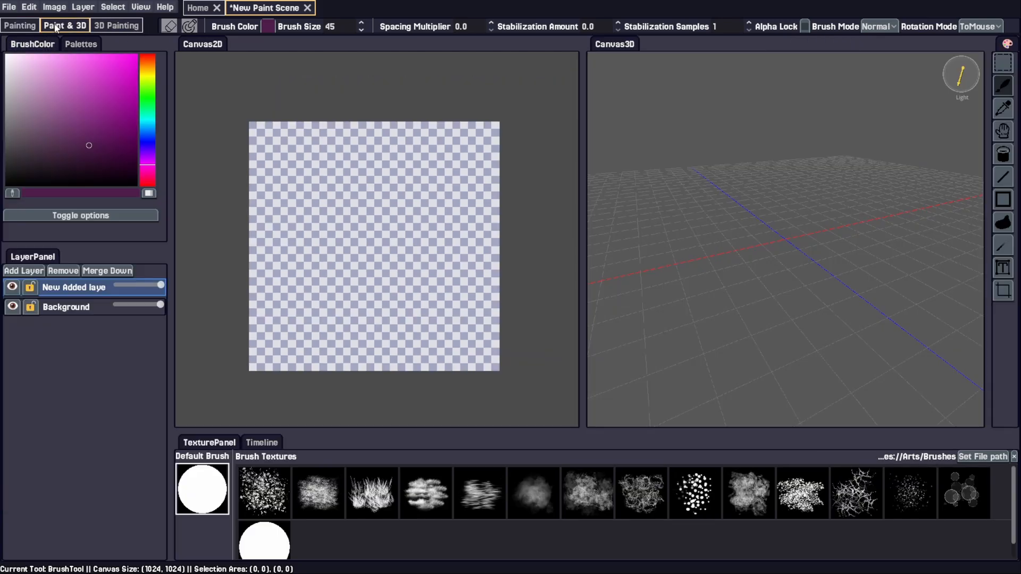
mouse_move(361, 234)
mouse_down()
mouse_move(376, 240)
mouse_move(360, 233)
mouse_up()
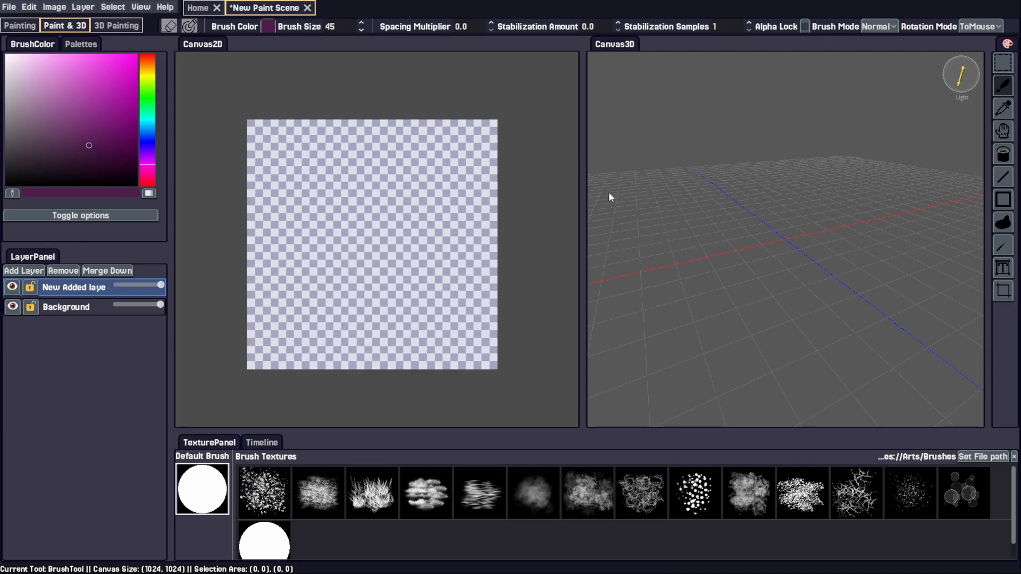
drag(736, 186, 786, 212)
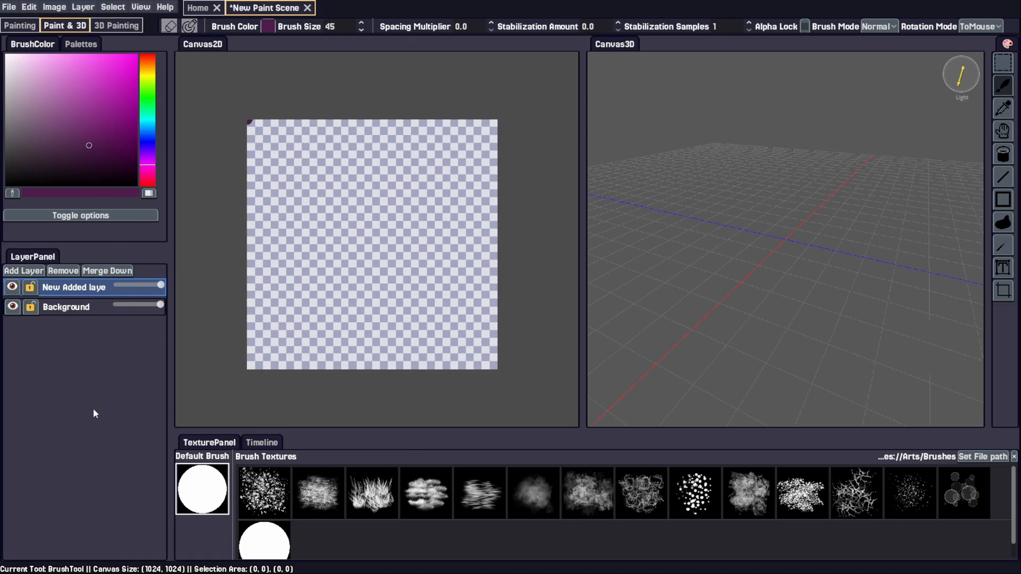
click(118, 26)
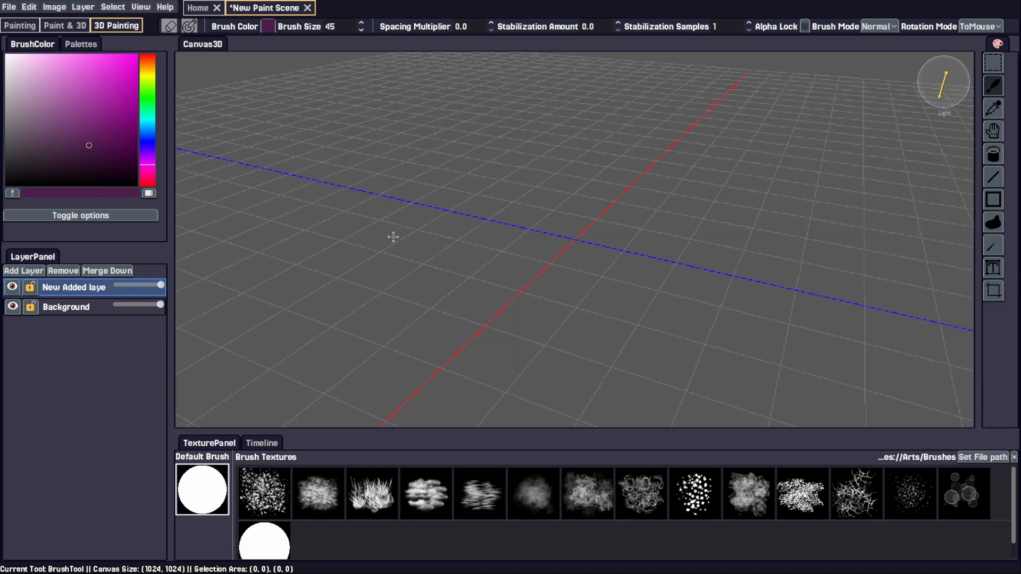
- Switch to the Painting workspace, show the animation timeline, and make its panel taller
drag(393, 238, 557, 241)
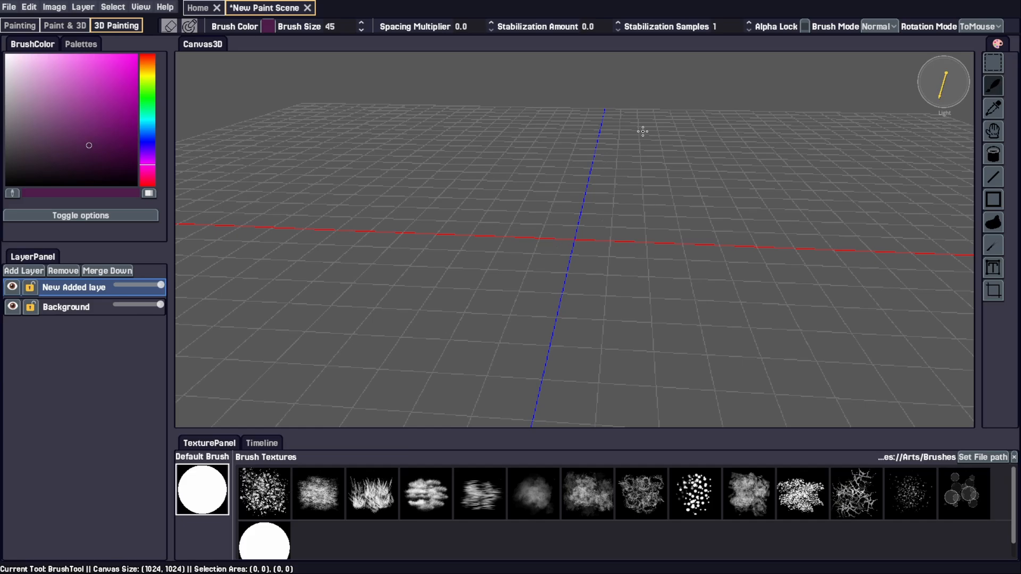
click(17, 26)
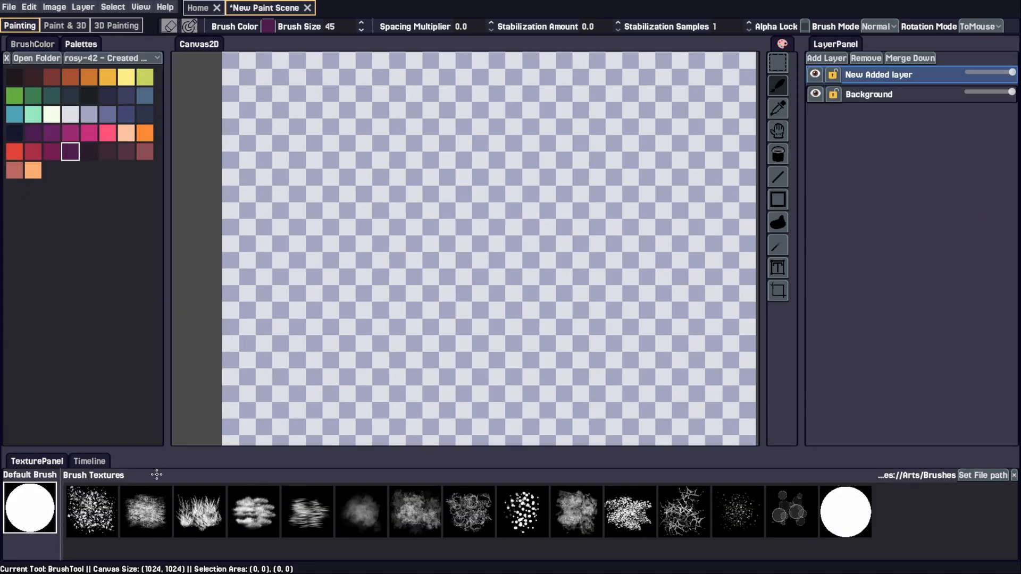
click(90, 461)
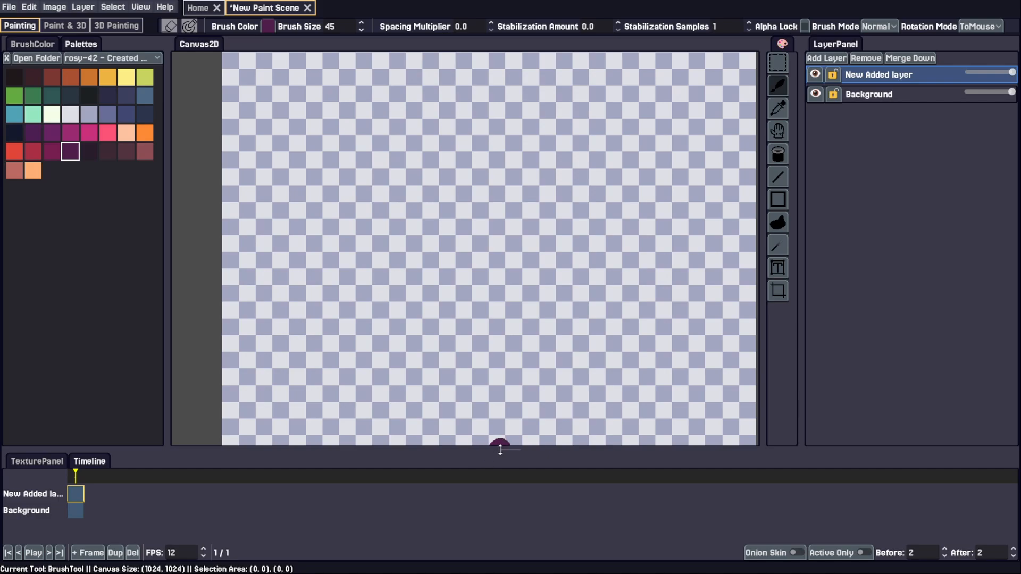
drag(500, 450, 474, 404)
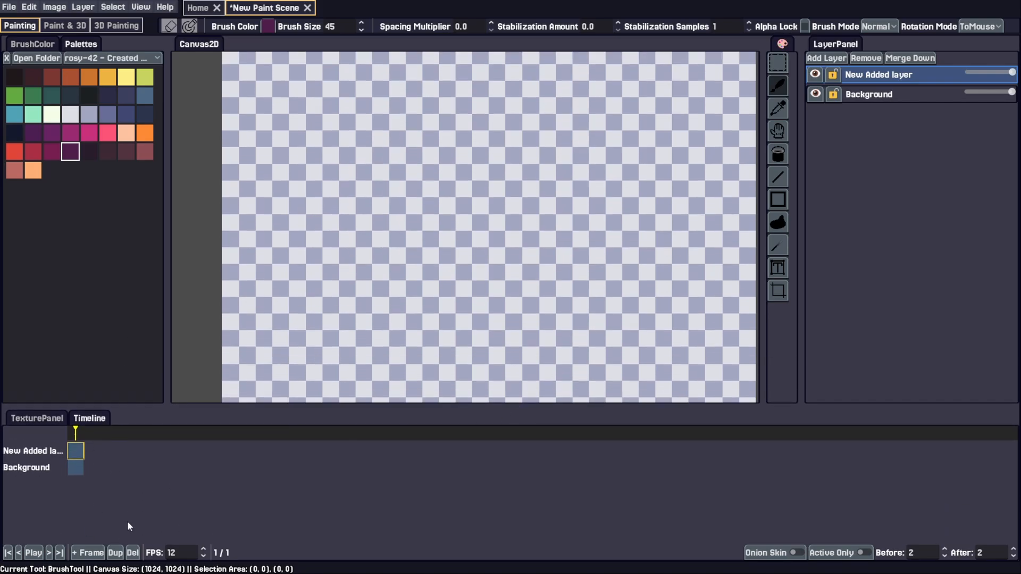
- Draw a seated rabbit with moving ears across four frames at brush size 6 and play the animation
mouse_move(509, 155)
mouse_down()
mouse_move(456, 234)
mouse_move(523, 173)
mouse_up()
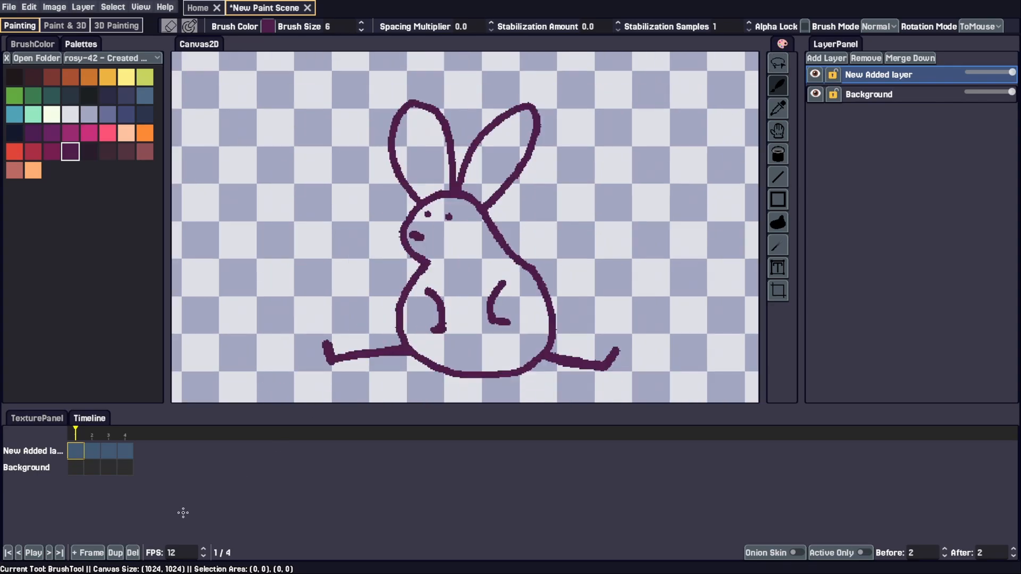
key(space)
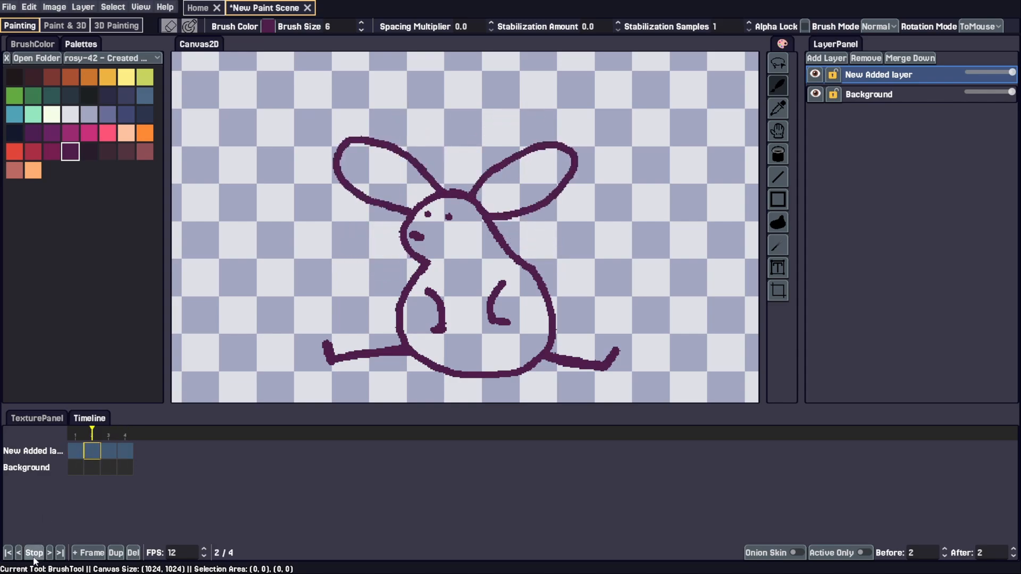
- Try the animation at 8 and 60 FPS, and set the playback rate to 2 FPS
click(34, 556)
drag(203, 555, 203, 567)
click(206, 555)
click(35, 554)
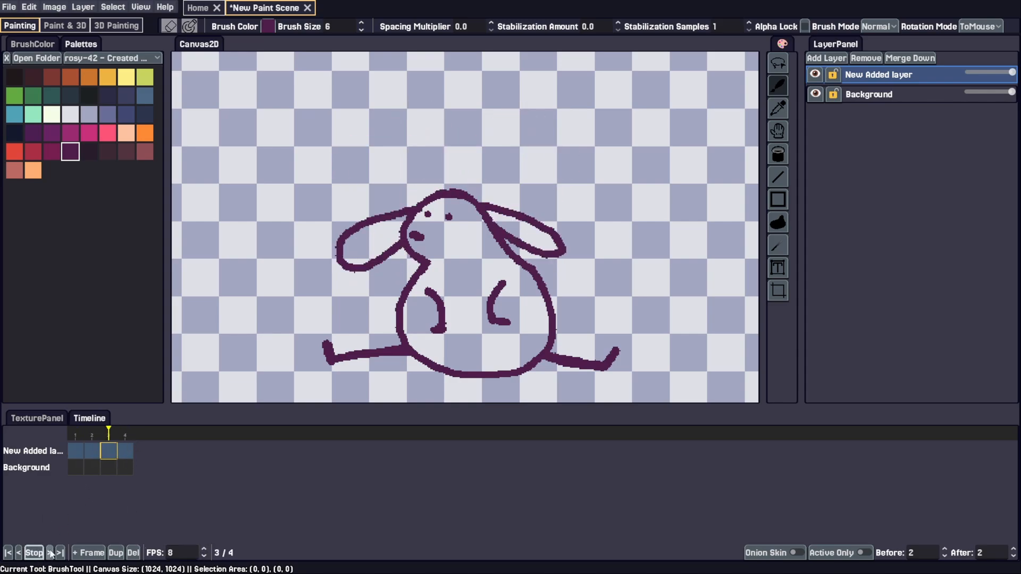
drag(205, 556, 206, 486)
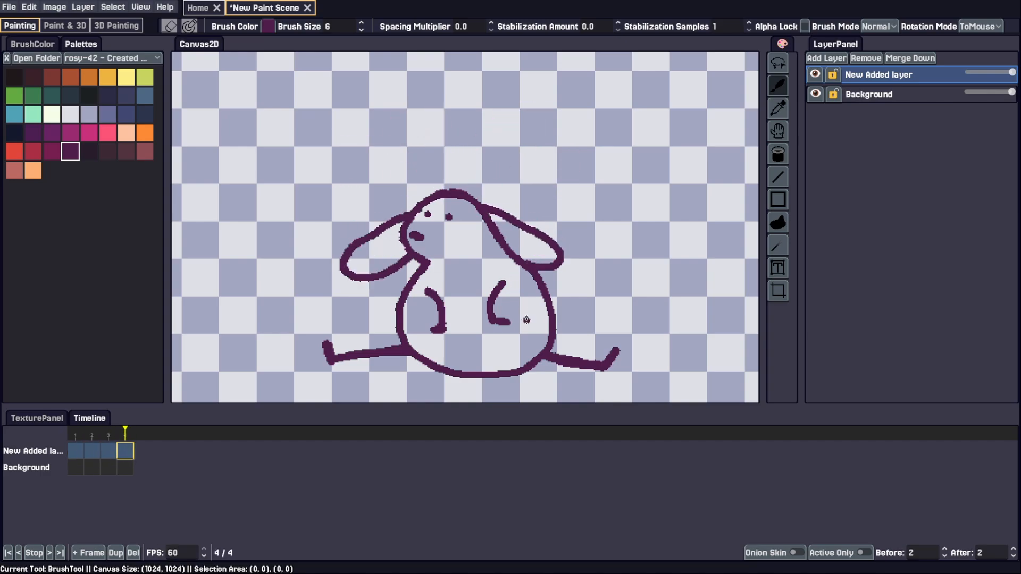
drag(205, 555, 205, 573)
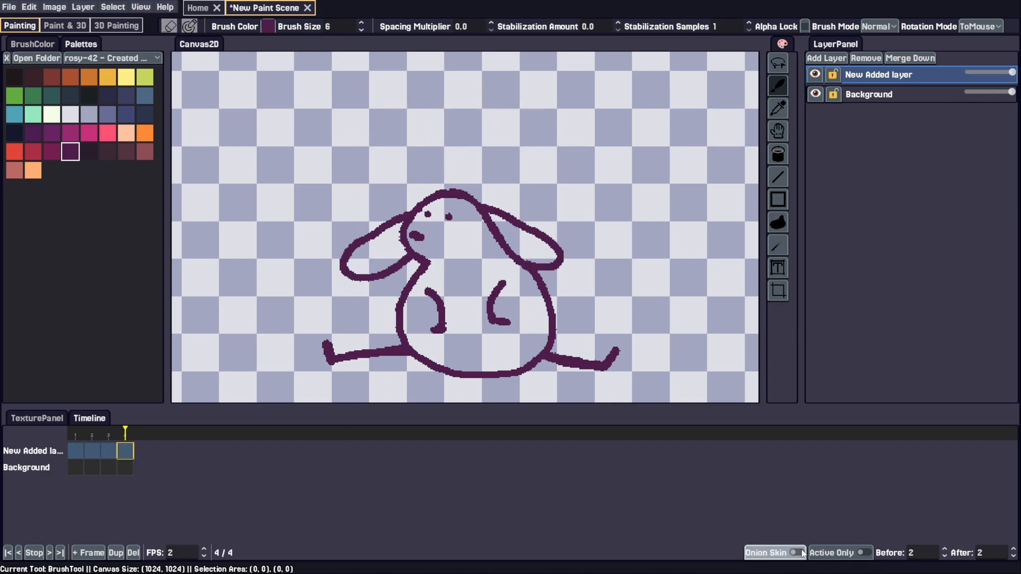
- Turn on onion skinning for the timeline and toggle its Active Only option on and off
click(801, 552)
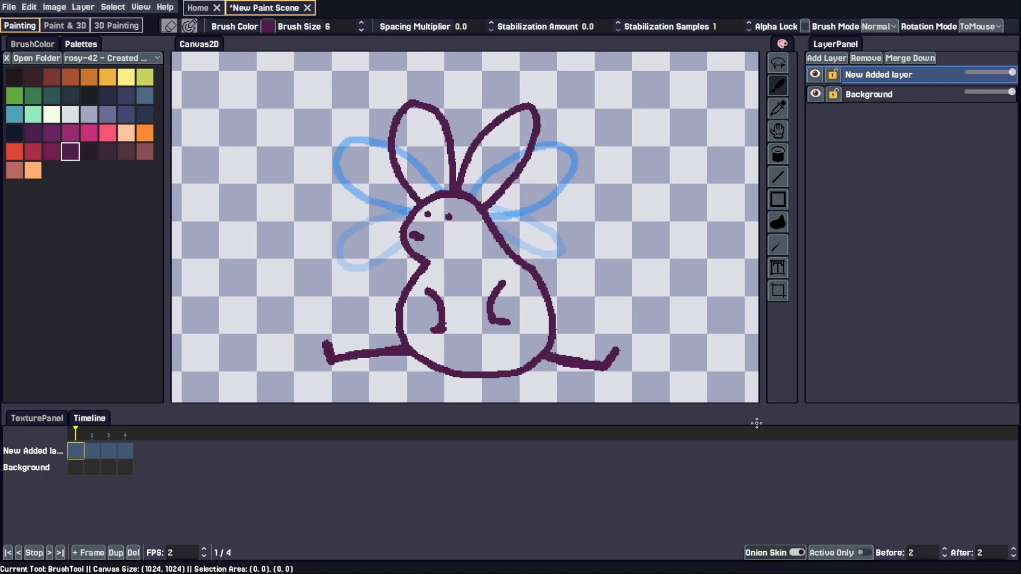
click(864, 552)
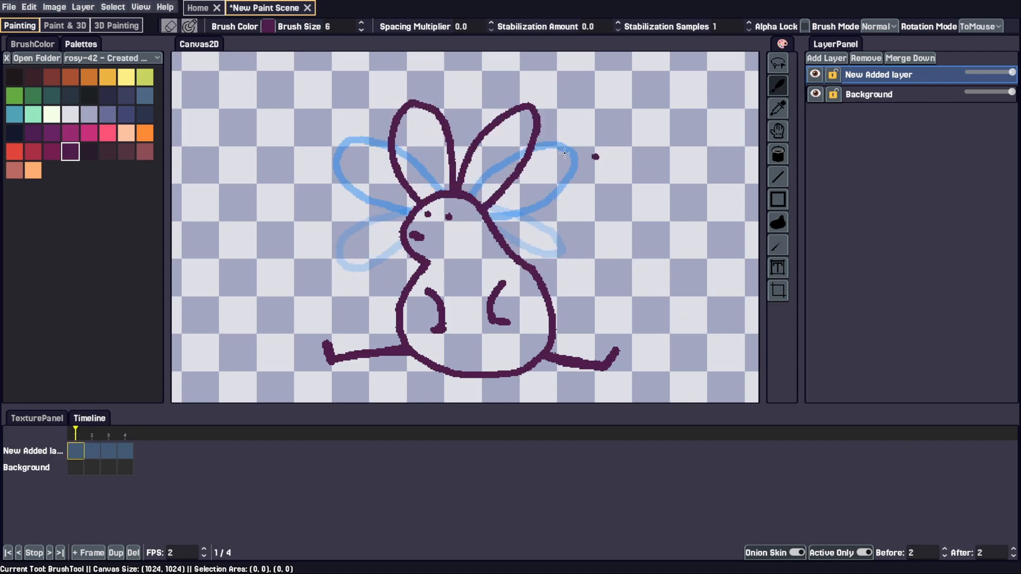
click(865, 553)
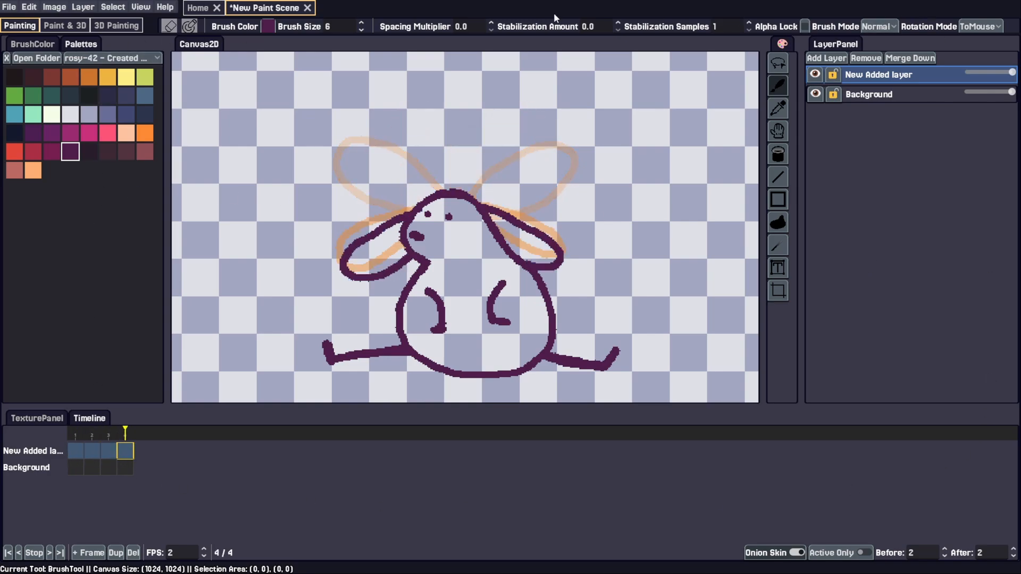
click(198, 9)
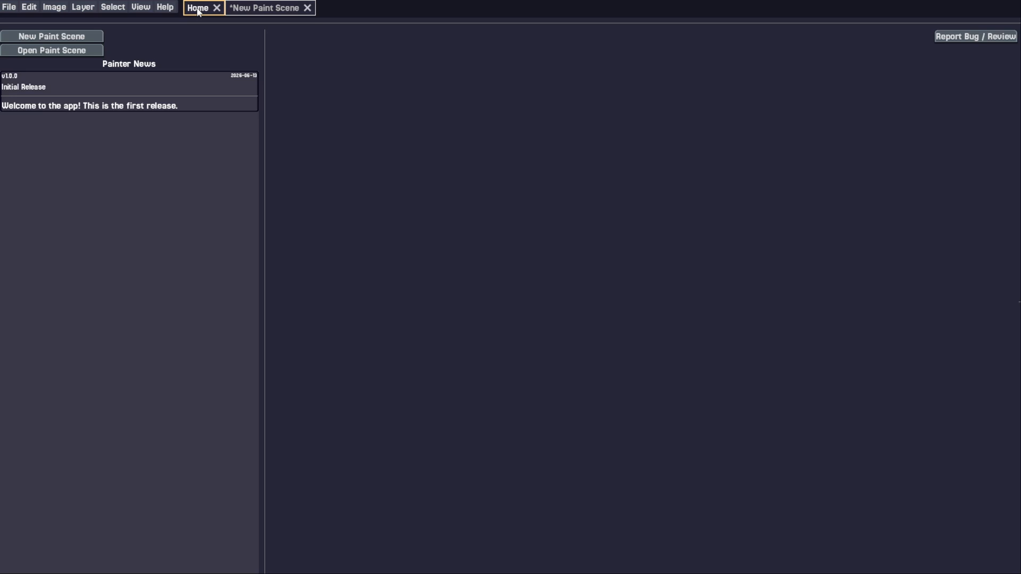
click(264, 8)
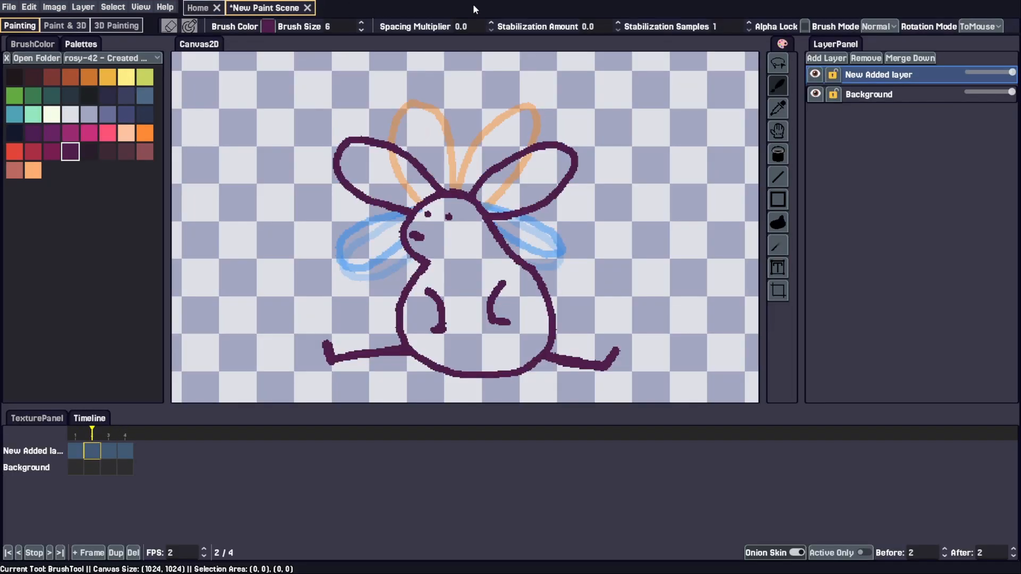
click(9, 7)
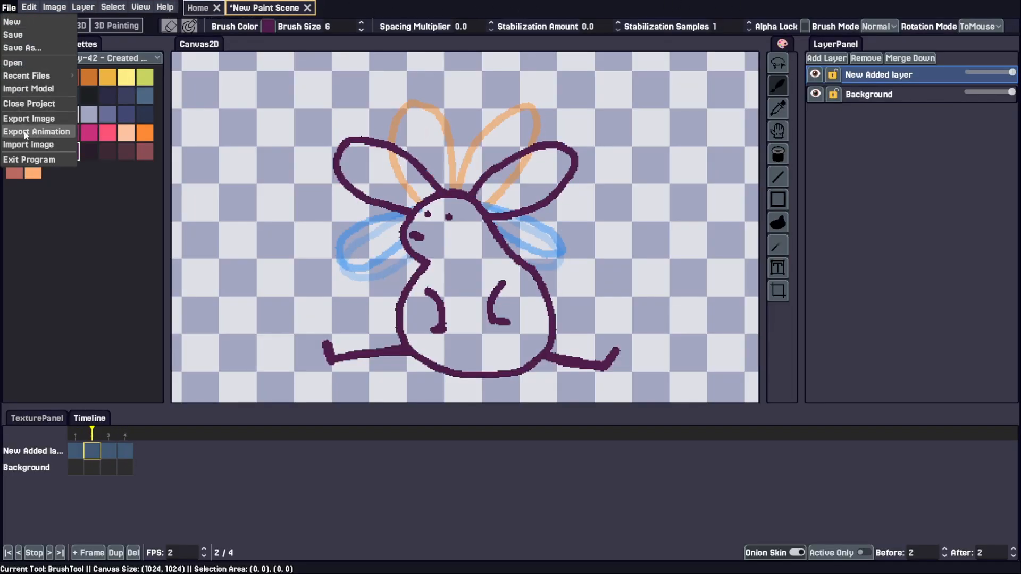
click(90, 228)
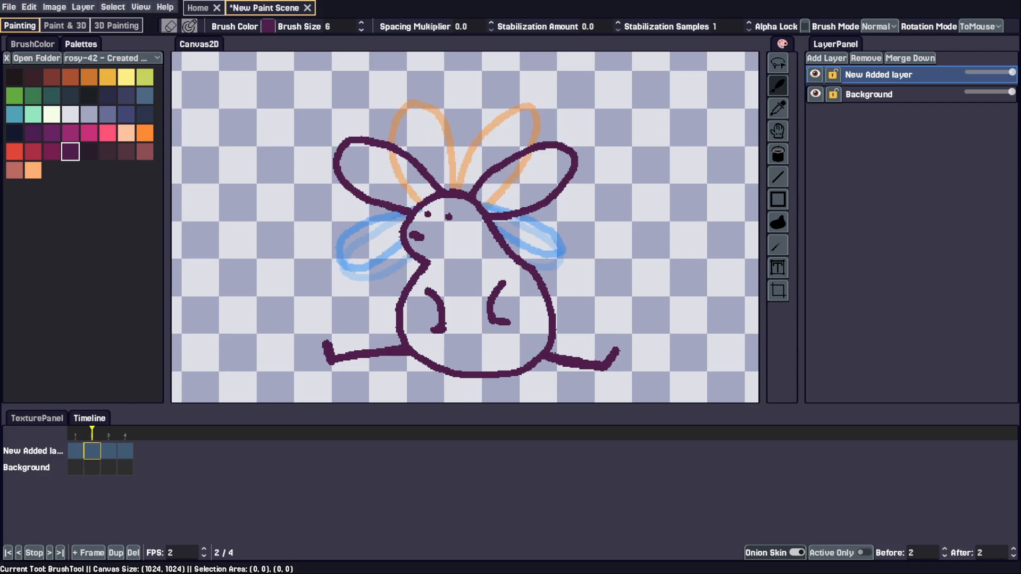
click(196, 8)
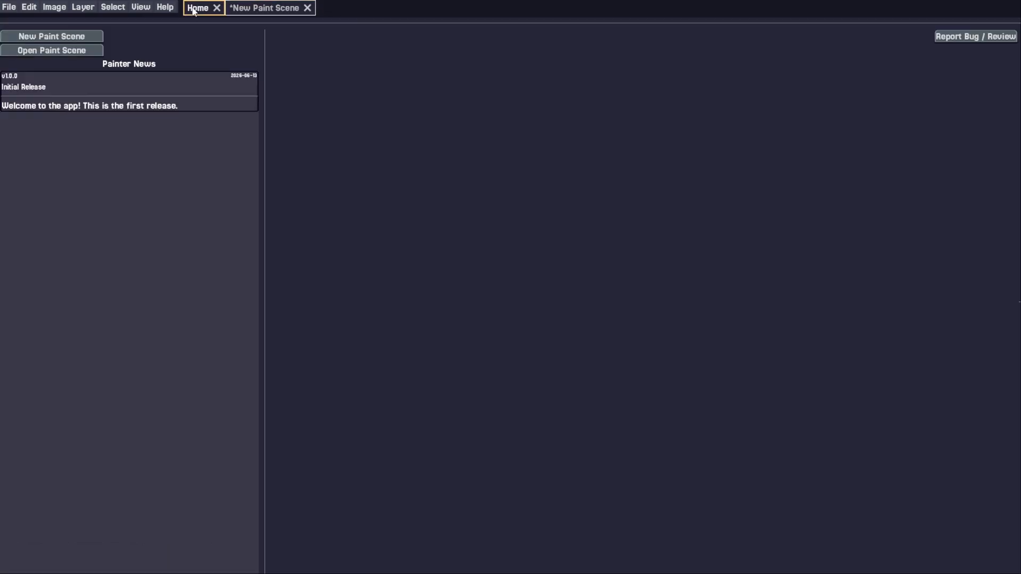
click(257, 11)
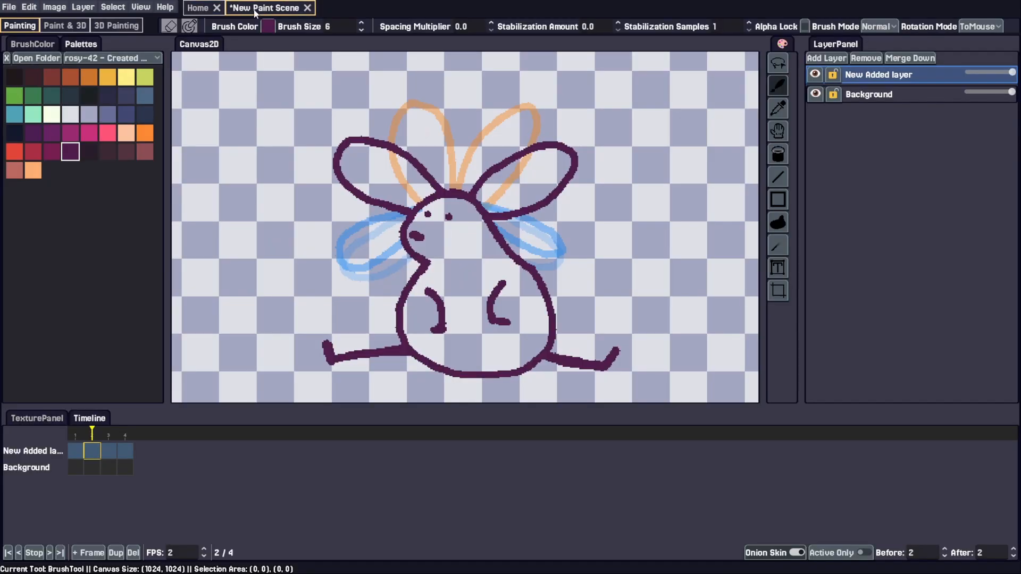
- Stop the animation playback and save the project as TestSave
key(space)
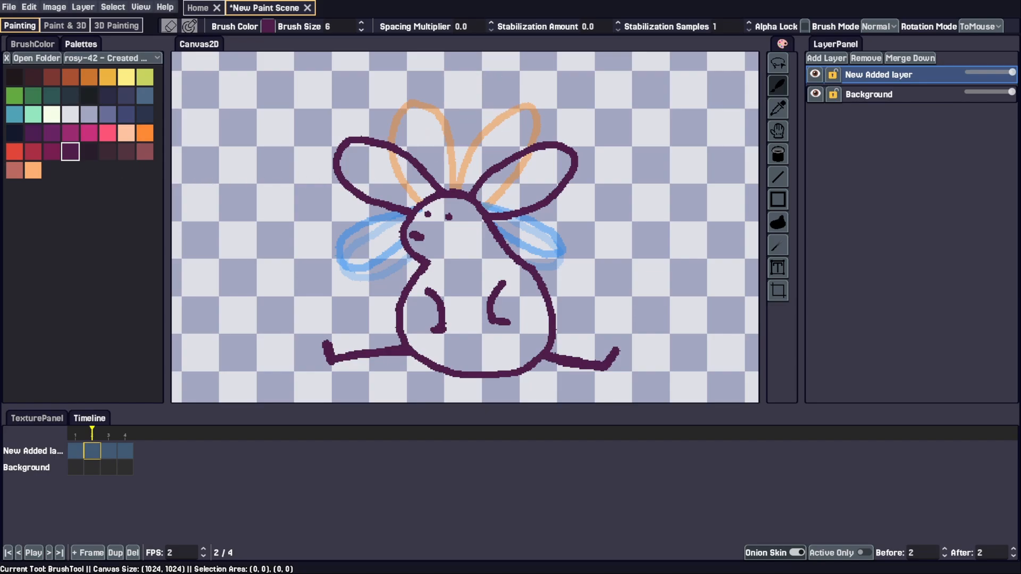
click(10, 8)
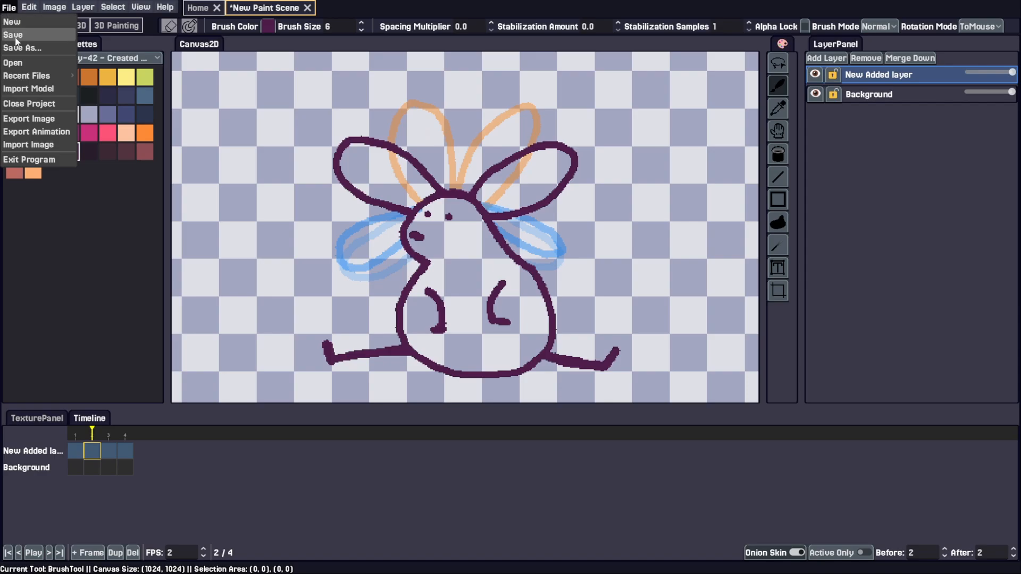
click(51, 46)
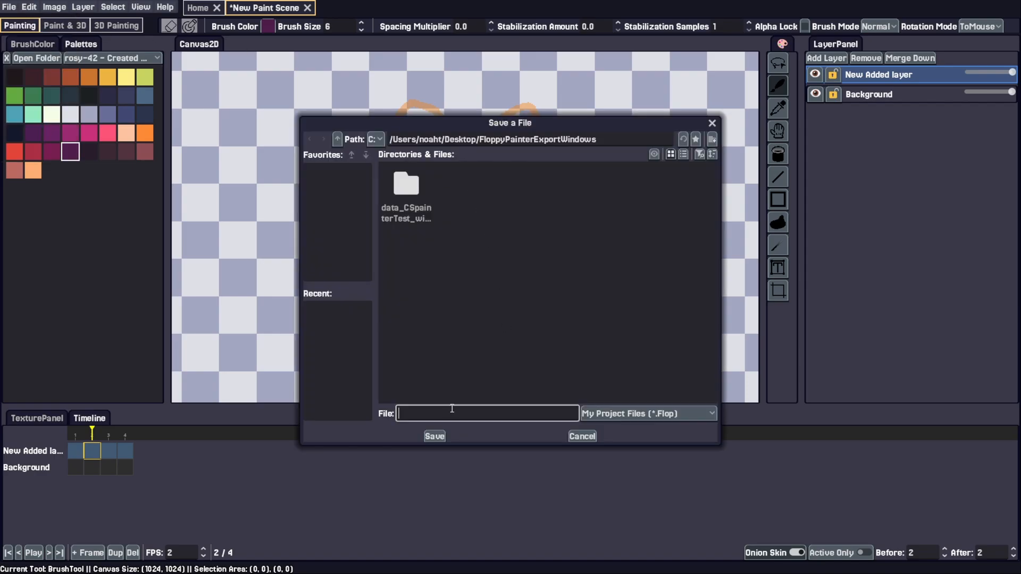
text(TestSave)
click(435, 436)
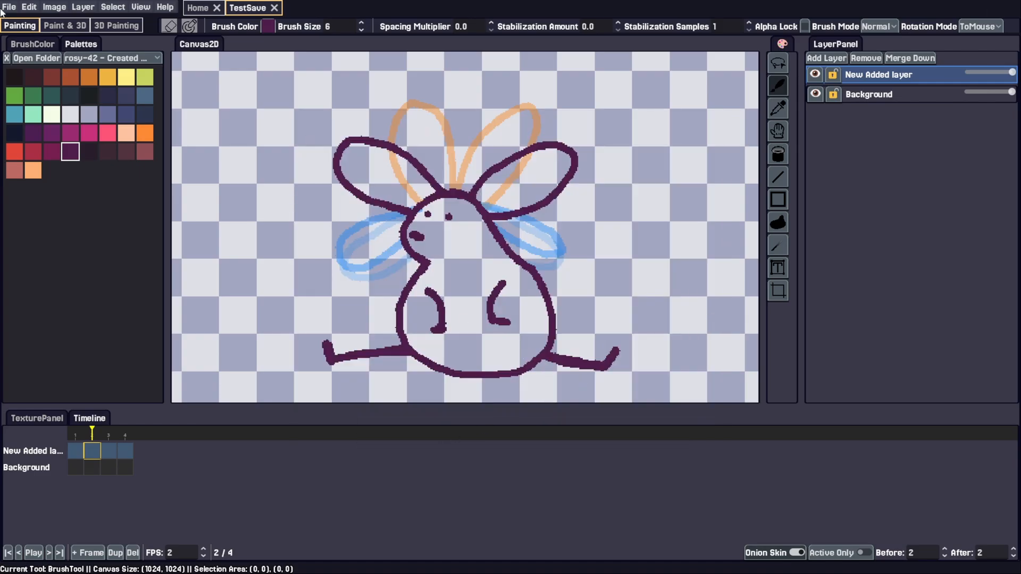
- Open the saved project file TestSave.Flop
click(3, 9)
click(25, 60)
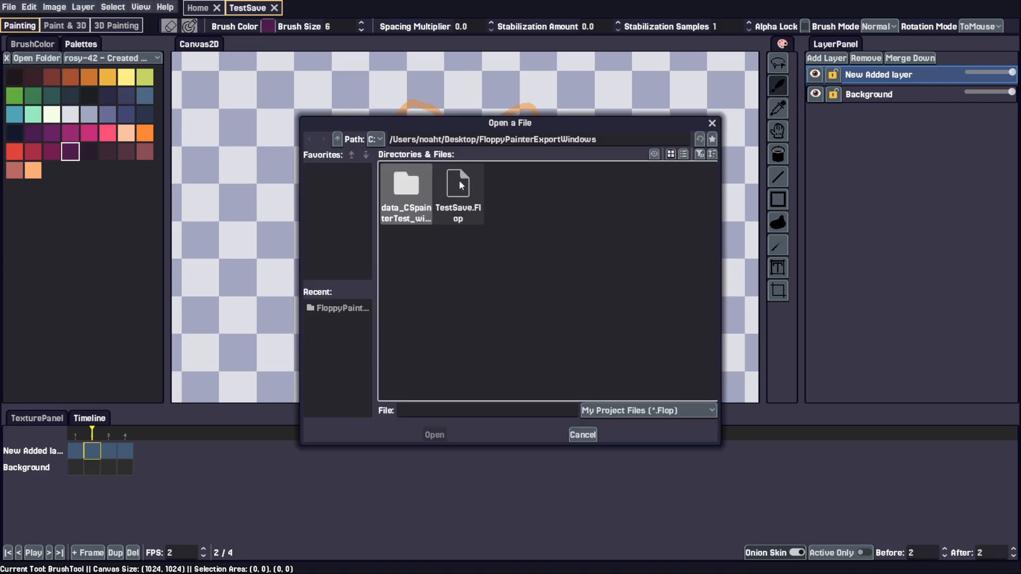
click(459, 183)
click(434, 436)
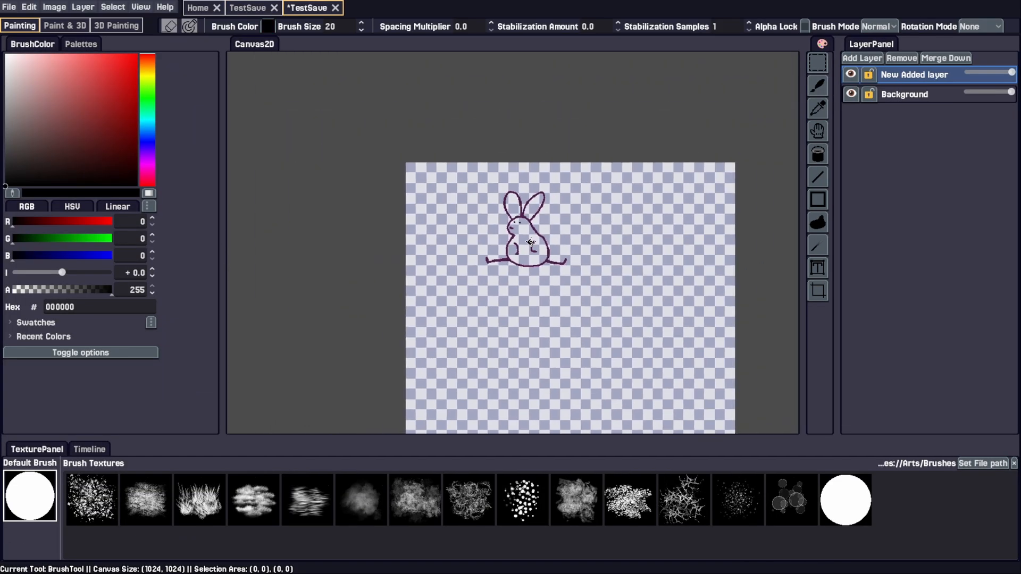
- Show the reopened project's timeline and play its rabbit animation, stopping it after a short preview
scroll(530, 243, up, 5)
click(90, 450)
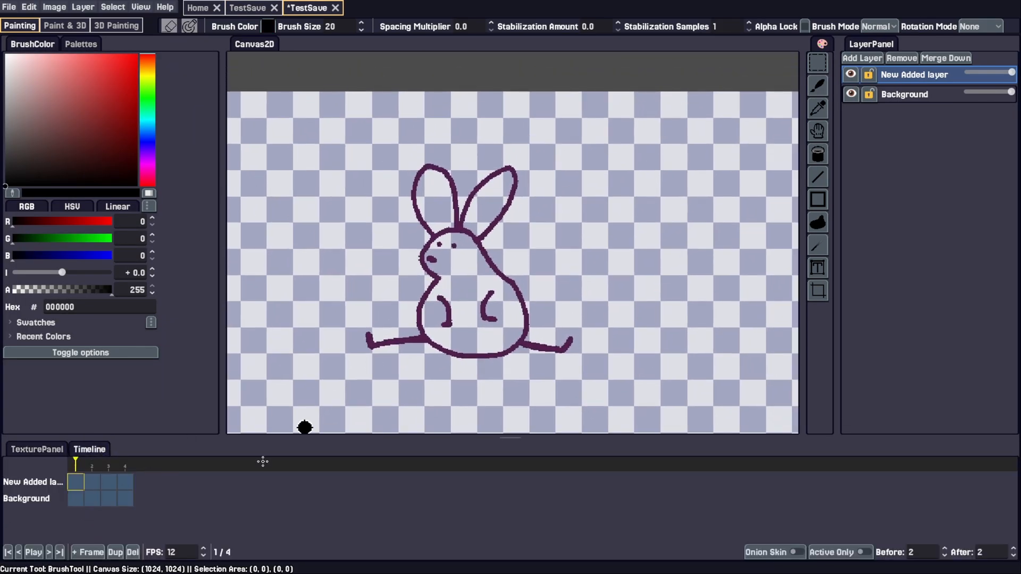
click(34, 552)
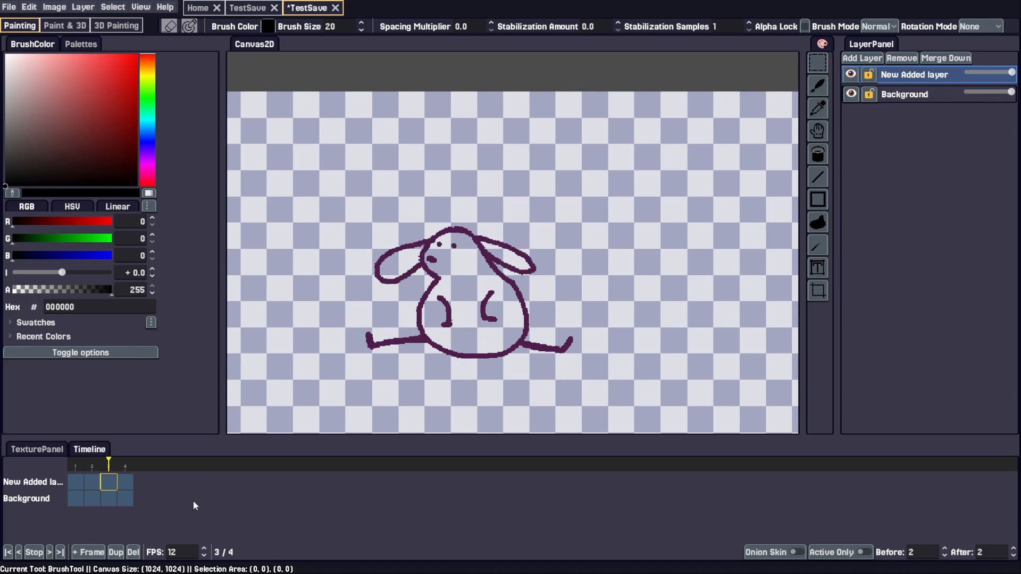
click(34, 552)
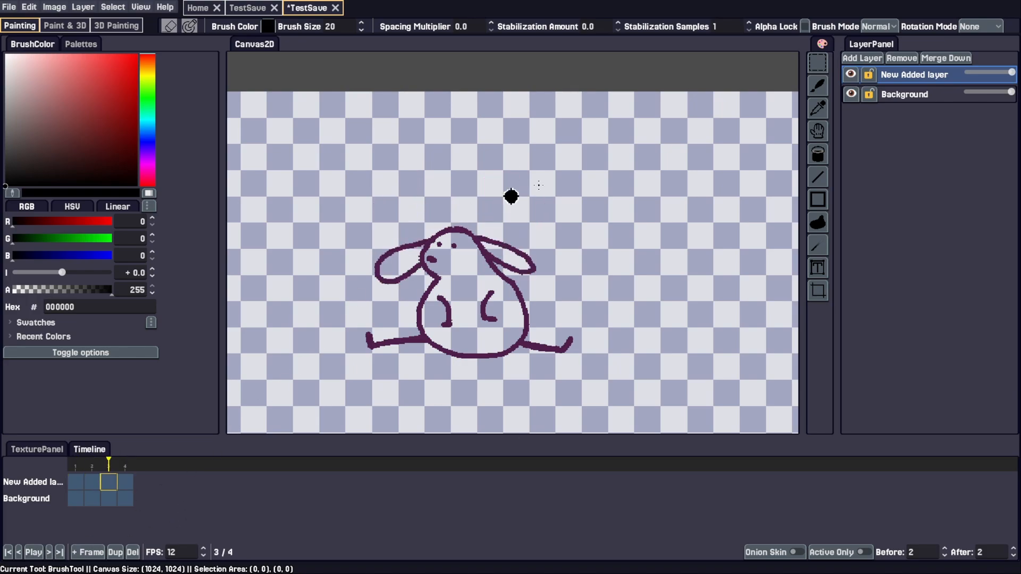
- Close the reopened TestSave copy and discard its unsaved changes
drag(532, 225, 548, 202)
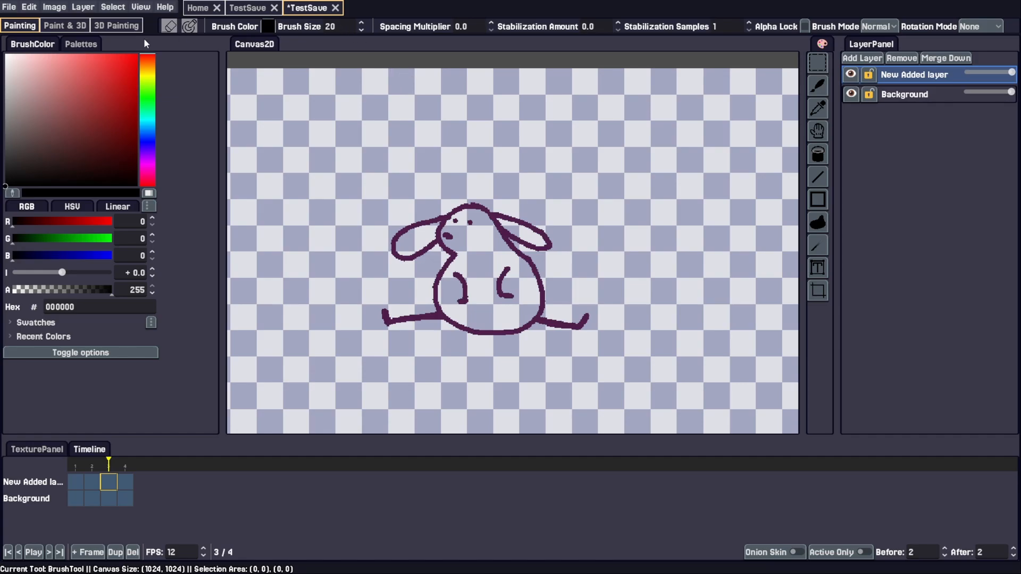
click(335, 8)
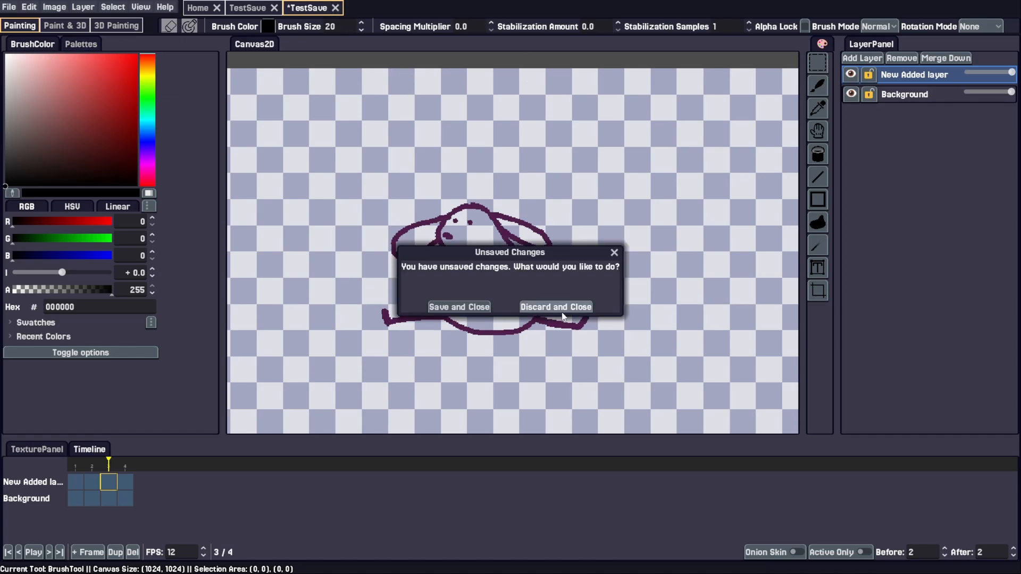
click(557, 307)
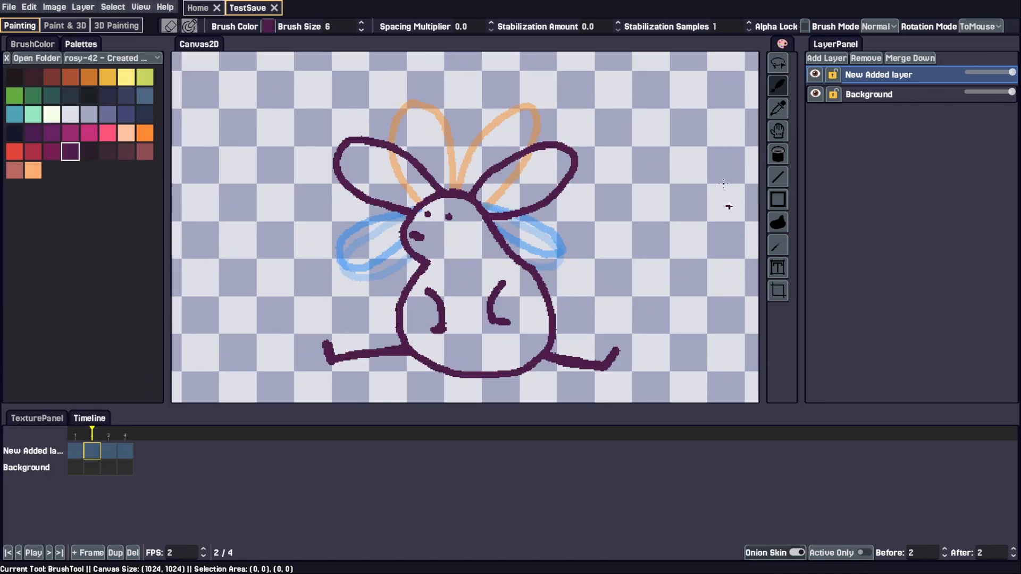
- Import the model BunnyModelPainter.fbx and look over its UV layout on the 2D canvas
click(8, 8)
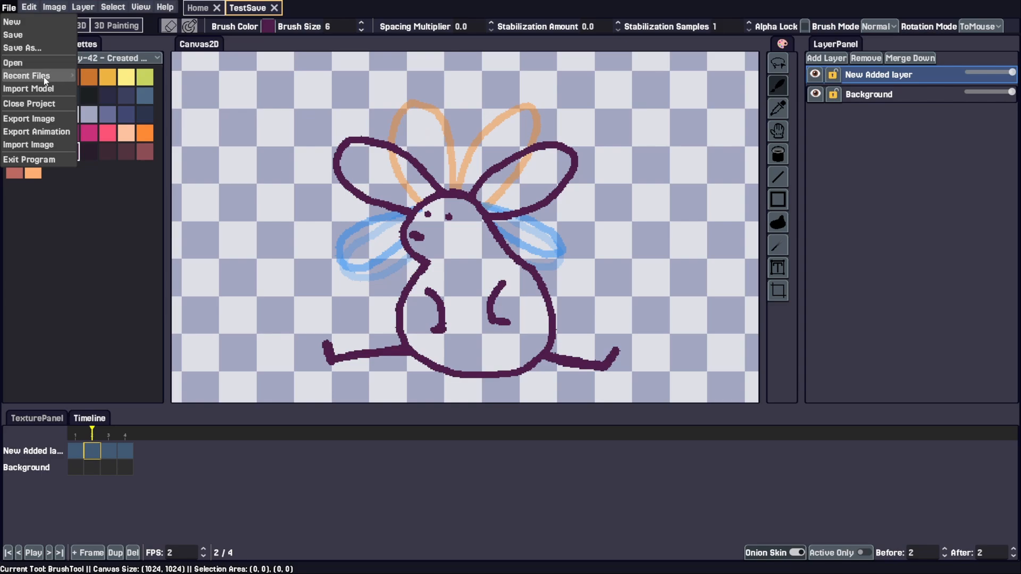
mouse_move(66, 75)
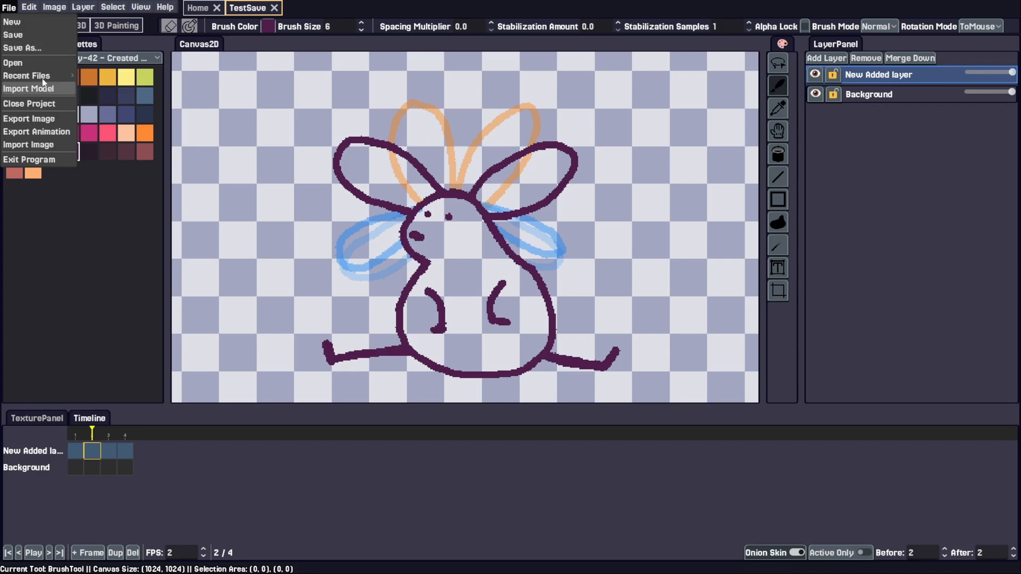
click(52, 63)
drag(608, 127, 740, 123)
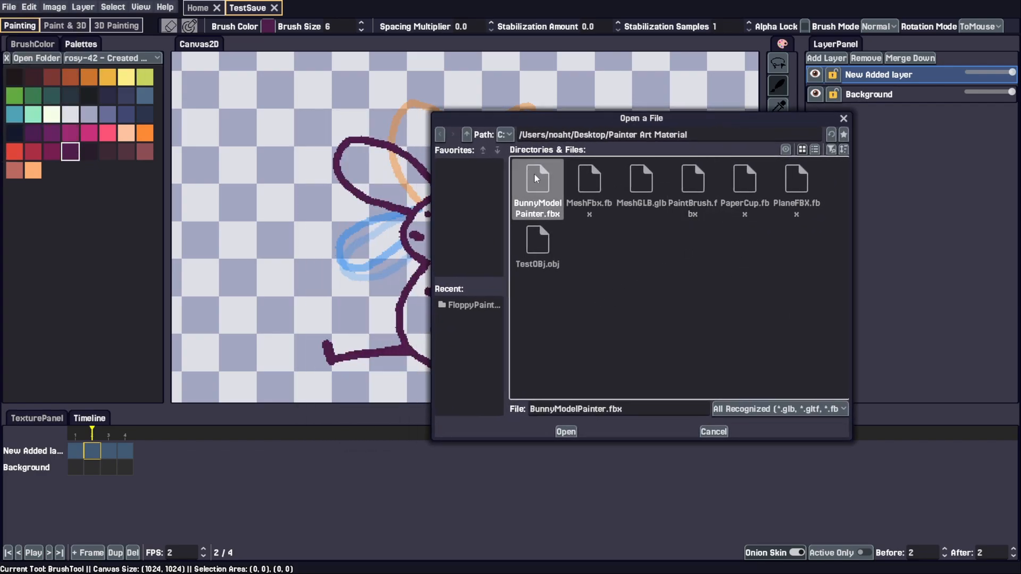
click(567, 432)
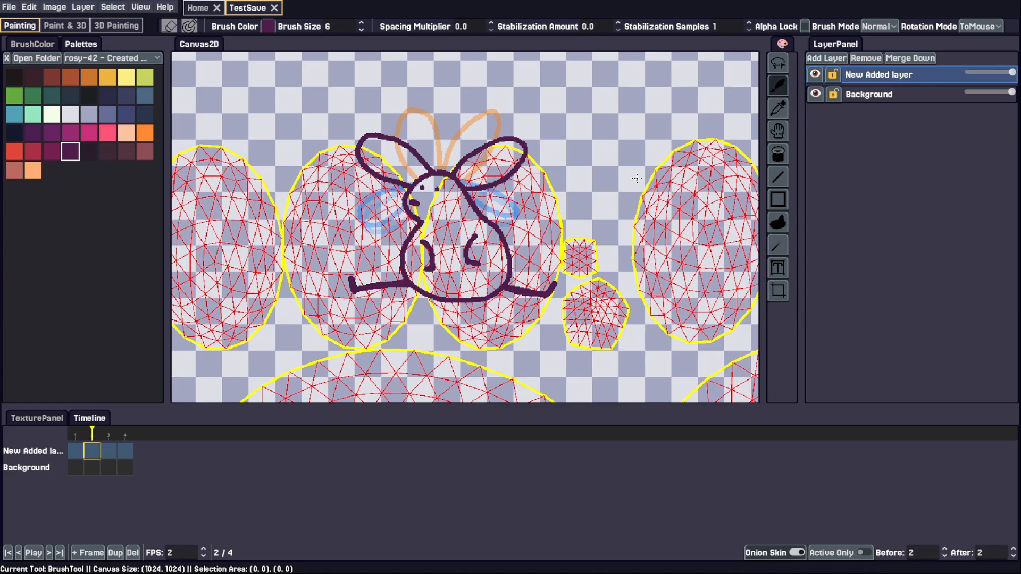
drag(548, 349, 478, 133)
scroll(479, 192, down, 10)
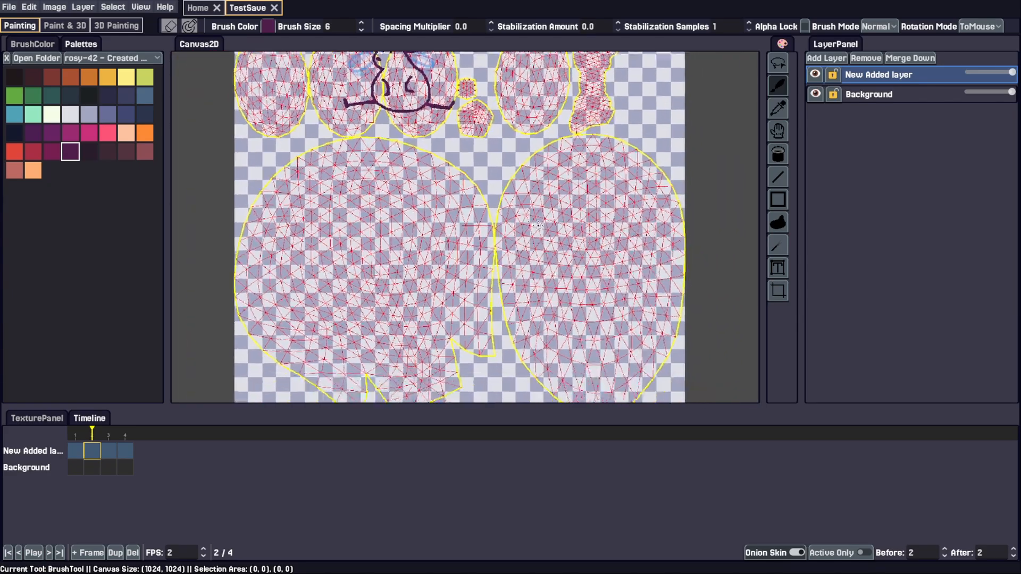
- Switch to the Paint & 3D workspace and inspect the imported bunny model with its UV wireframe from several angles
drag(537, 190, 533, 243)
scroll(532, 243, up, 2)
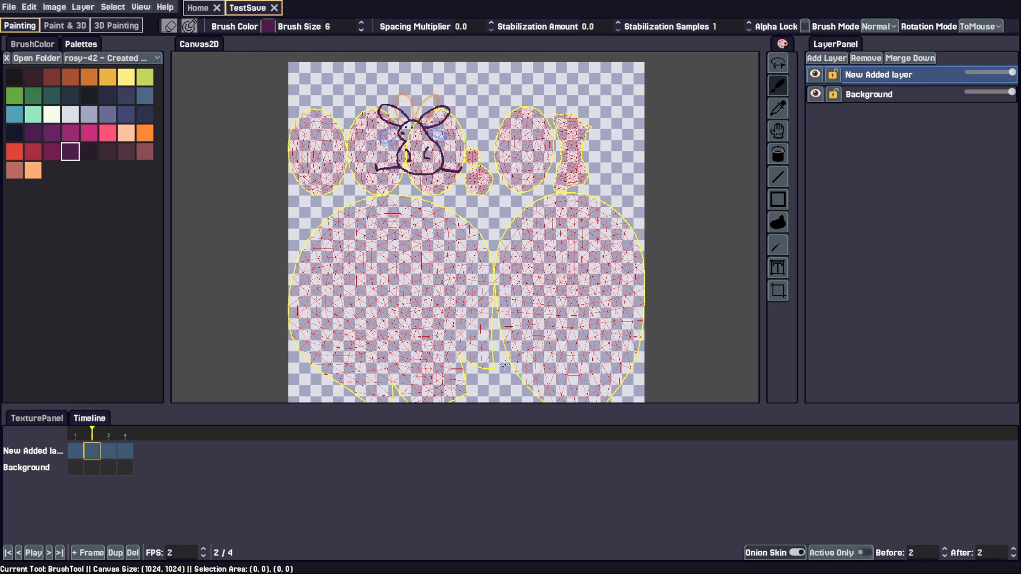
click(63, 26)
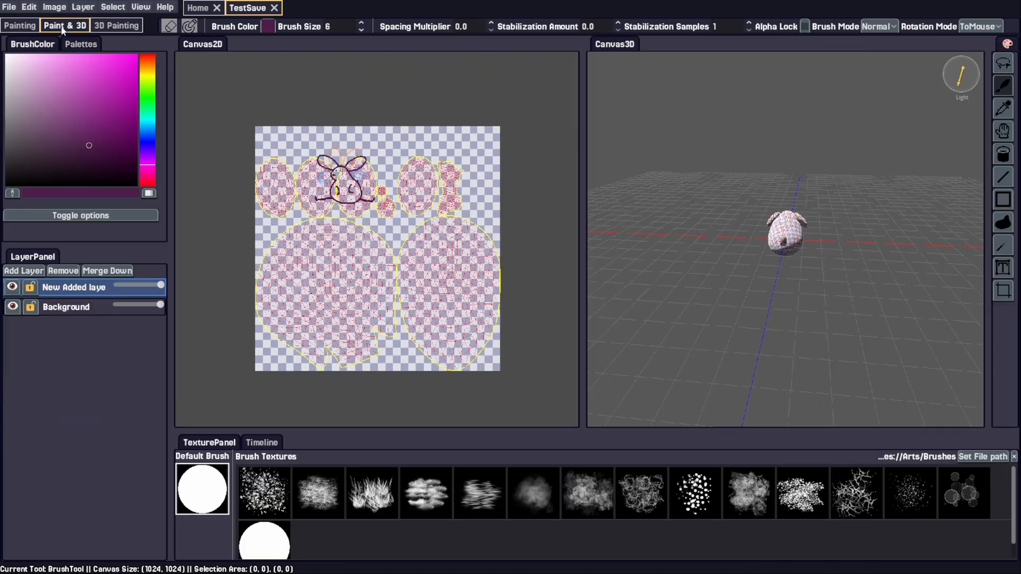
drag(755, 200, 877, 193)
scroll(765, 206, down, 5)
scroll(764, 207, up, 10)
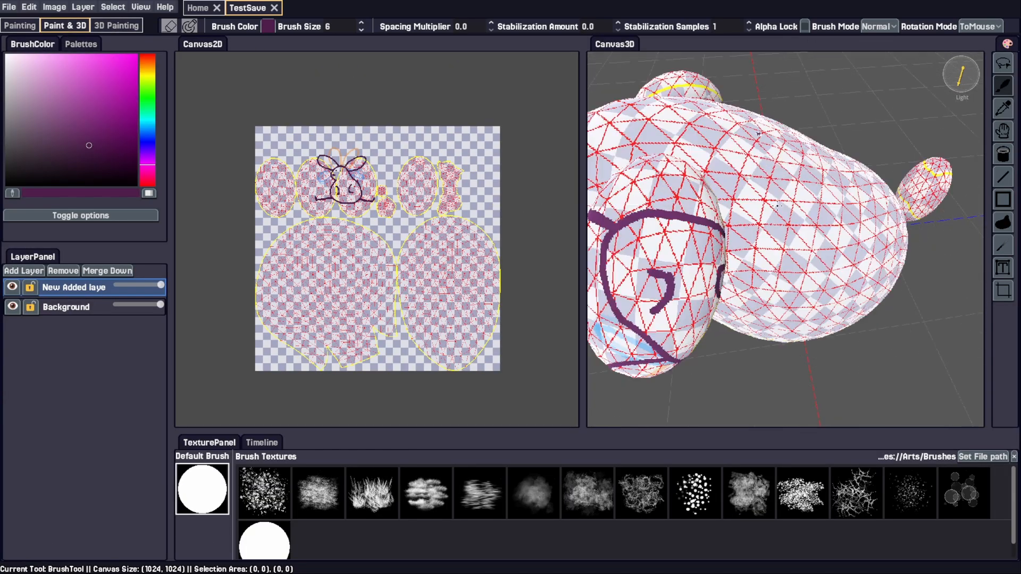
drag(763, 206, 737, 198)
scroll(820, 220, up, 4)
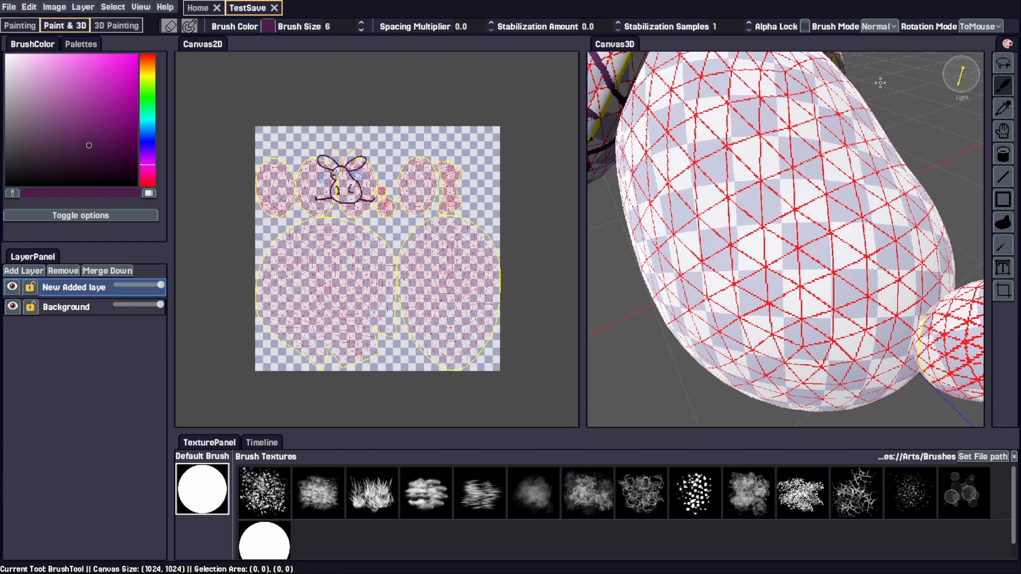
- Select the rabbit drawing with a rectangular selection, move it onto the large body UV island, and inspect its placement on the 3D bunny
click(1007, 68)
drag(264, 134, 431, 237)
mouse_move(338, 168)
mouse_down()
mouse_move(325, 269)
mouse_move(313, 264)
mouse_move(322, 272)
mouse_up()
drag(838, 155, 808, 156)
scroll(809, 156, down, 6)
click(901, 221)
drag(901, 221, 944, 197)
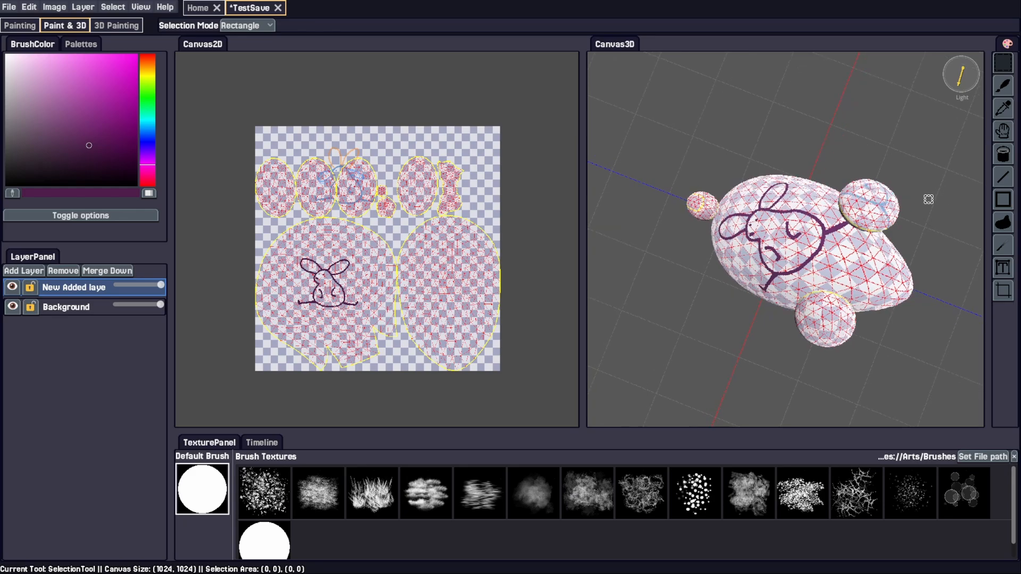
drag(857, 236, 867, 257)
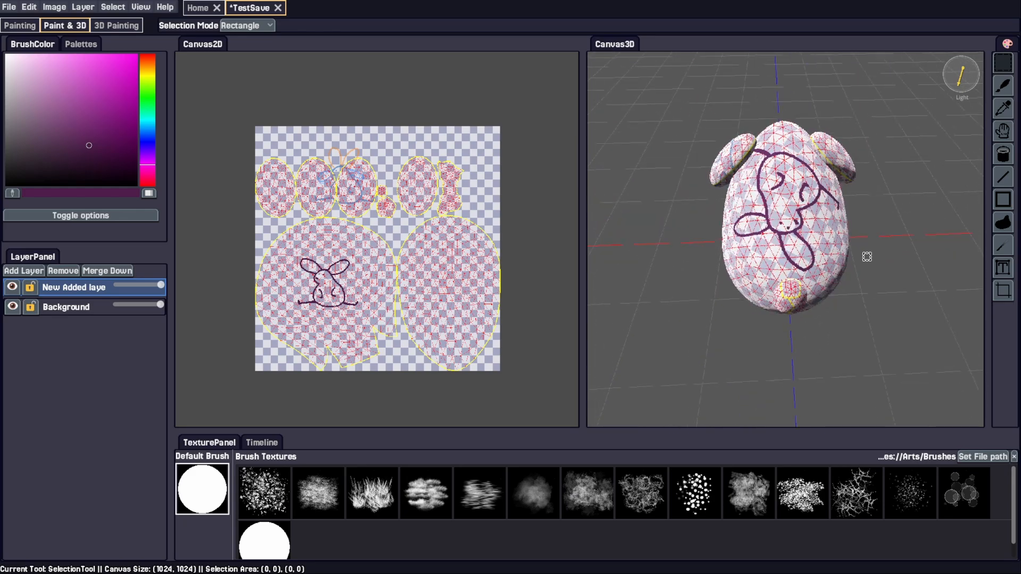
drag(900, 189, 716, 210)
drag(871, 204, 737, 267)
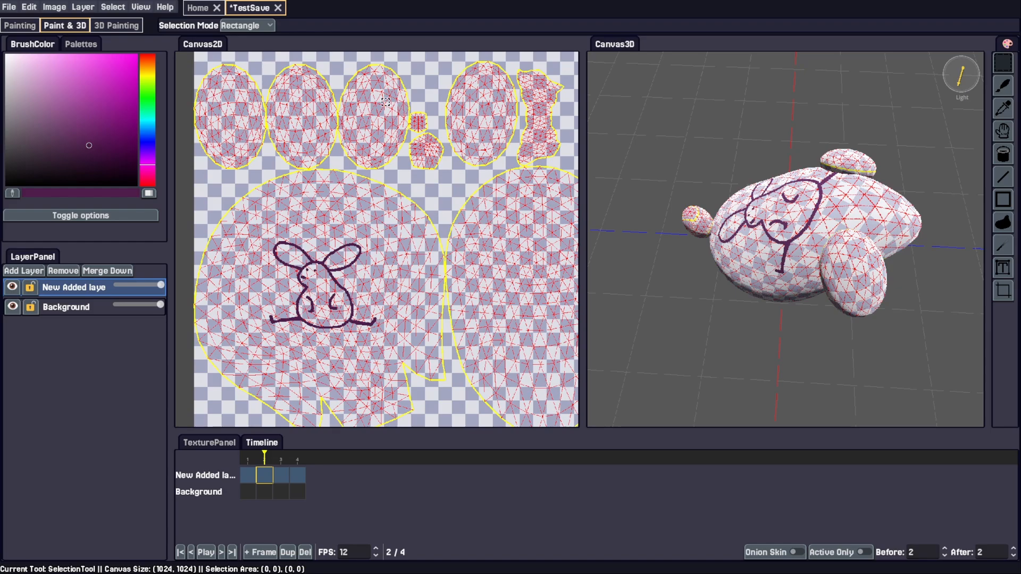
- Hide the UV preview and change the light direction to brighten the shaded underside of the bunny
click(29, 7)
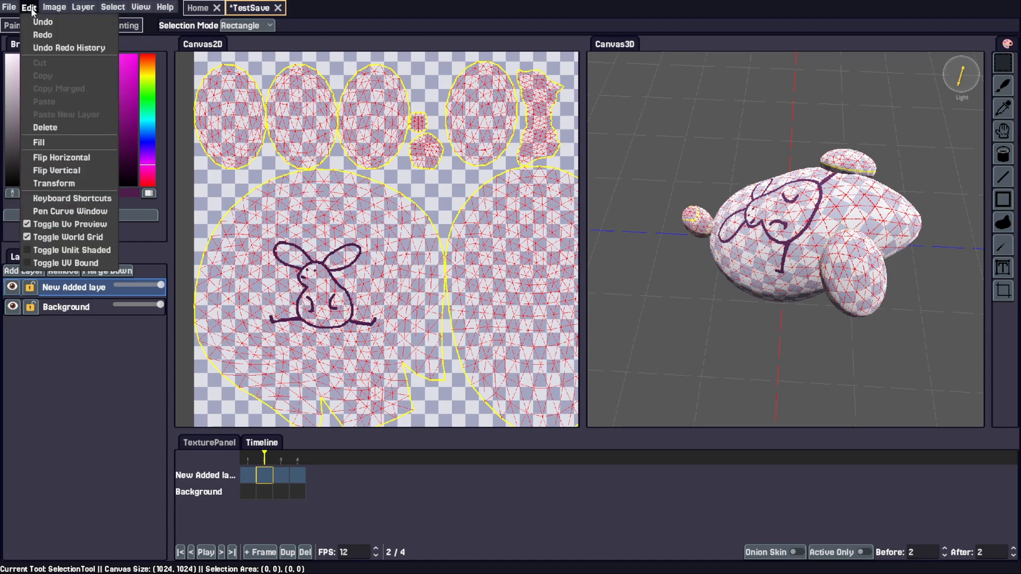
click(67, 224)
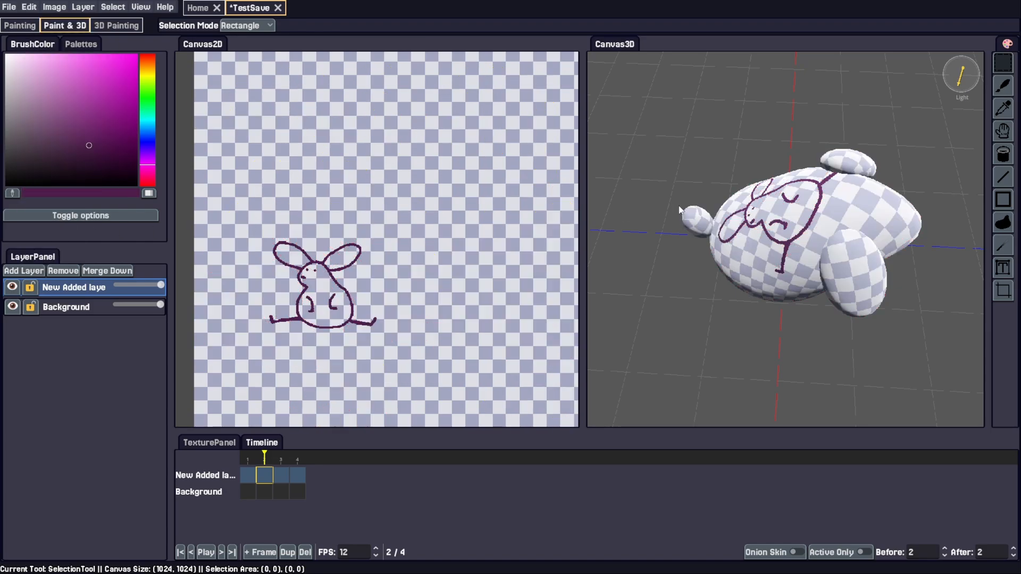
drag(852, 223, 831, 195)
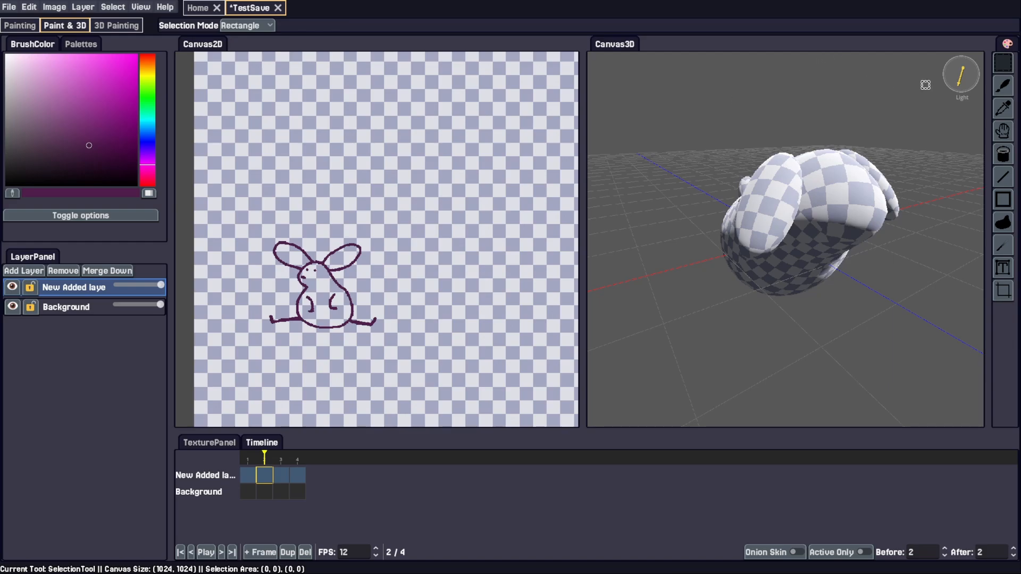
mouse_move(963, 81)
mouse_down()
mouse_move(981, 56)
mouse_move(954, 86)
mouse_up()
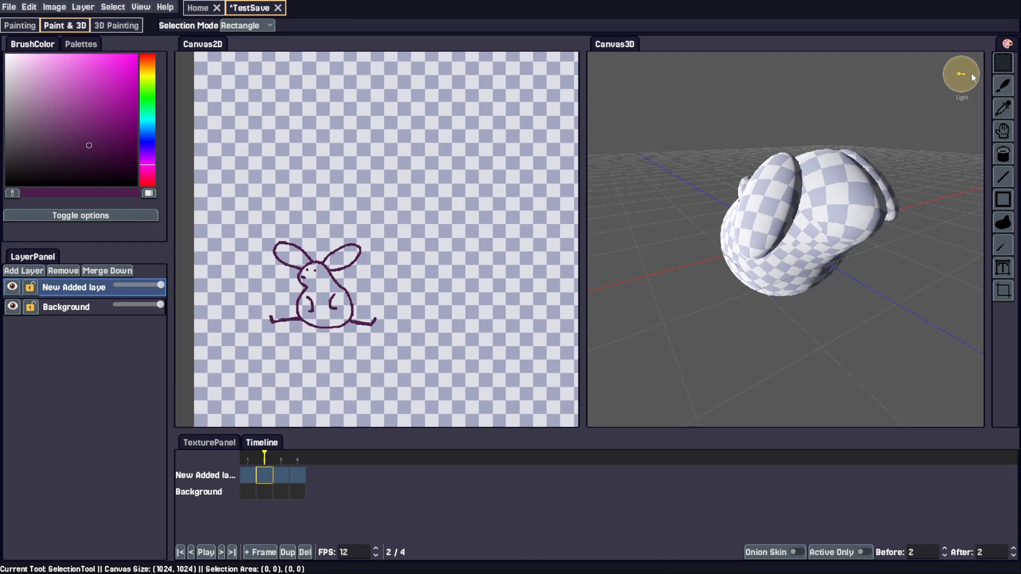
- Preview the bunny model with unlit shading from different angles
click(29, 7)
click(56, 252)
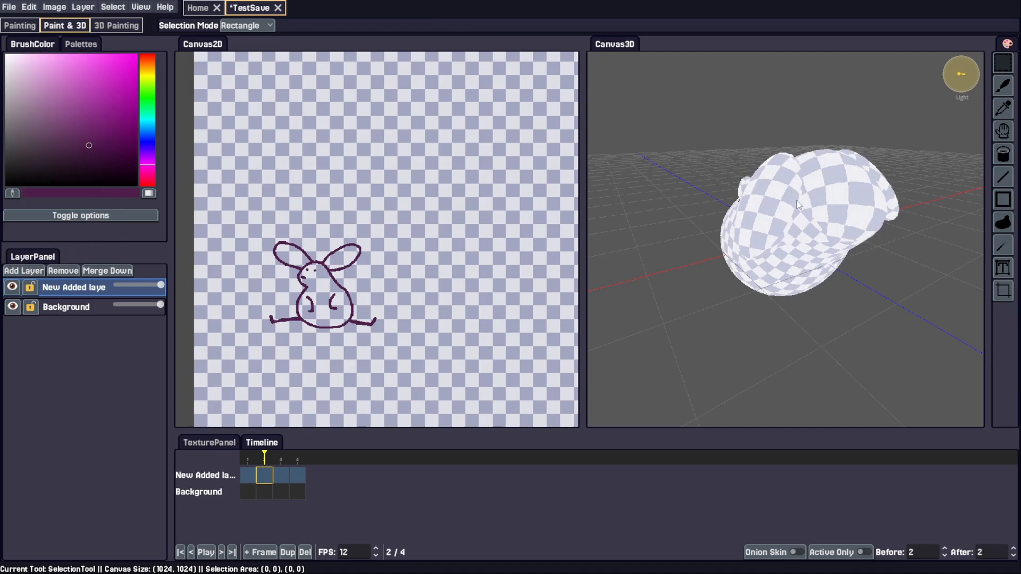
mouse_move(902, 209)
mouse_down()
mouse_move(694, 189)
mouse_move(741, 203)
mouse_move(812, 267)
mouse_move(830, 191)
mouse_move(894, 207)
mouse_move(713, 150)
mouse_up()
- Hide the world grid in the 3D view and show it again
click(28, 7)
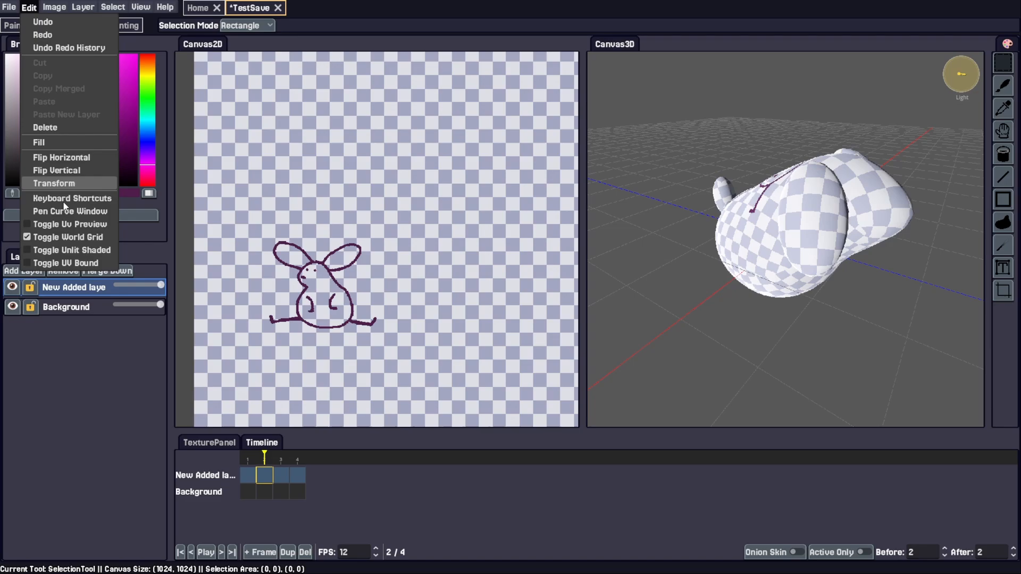
click(56, 237)
mouse_move(841, 224)
mouse_down()
mouse_move(904, 229)
mouse_move(741, 224)
mouse_move(910, 188)
mouse_move(873, 182)
mouse_up()
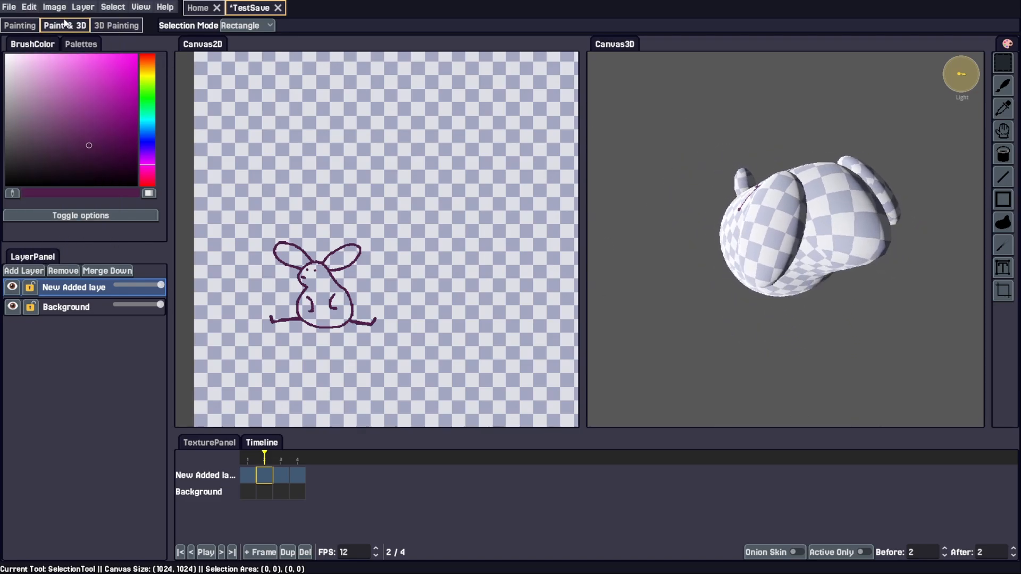
click(29, 7)
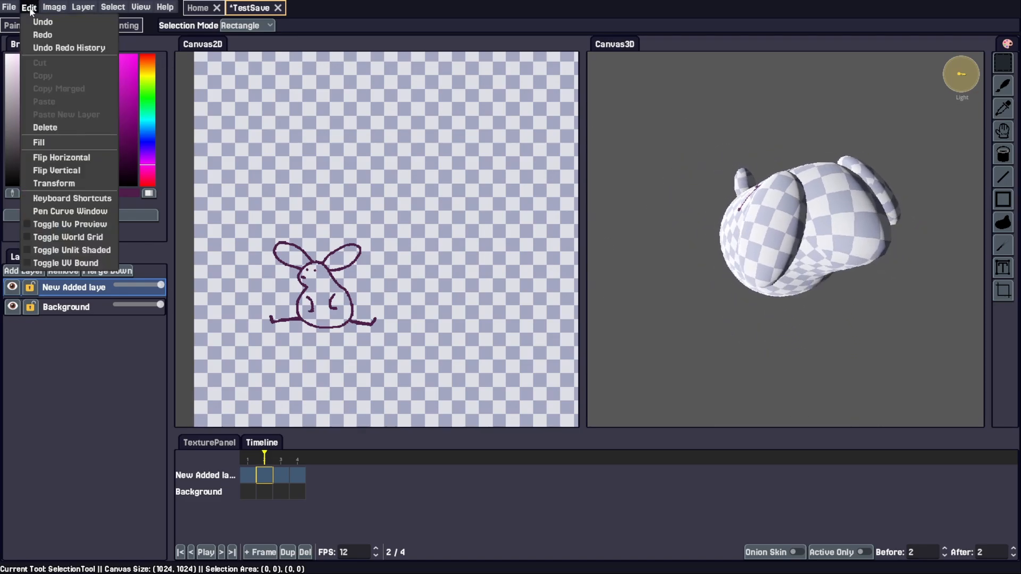
click(52, 236)
- Enable the UV bound option and turn the UV preview back on
click(29, 7)
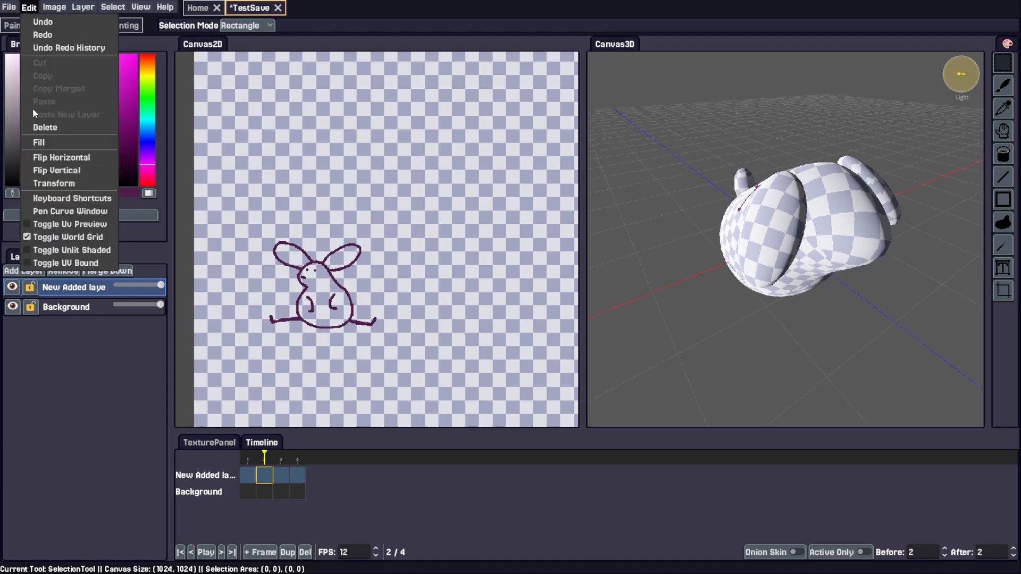
click(78, 265)
click(29, 6)
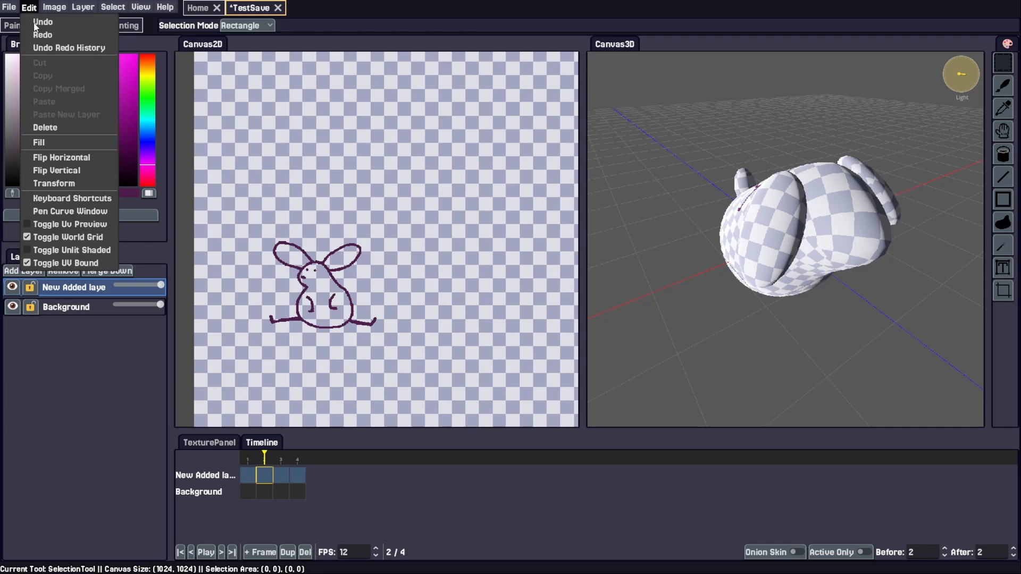
click(80, 224)
- Test the UV bound with brush scribbles on the body and ear islands, check them on the model, and undo the strokes
click(1003, 85)
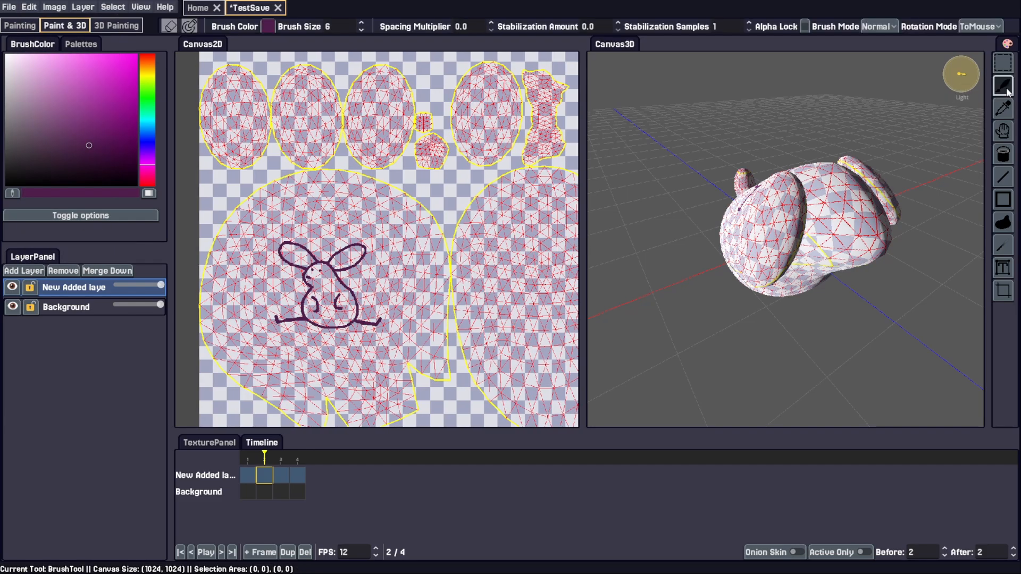
mouse_move(382, 186)
mouse_down()
mouse_move(266, 183)
mouse_move(298, 173)
mouse_move(322, 185)
mouse_move(250, 197)
mouse_move(367, 234)
mouse_move(420, 208)
mouse_move(271, 191)
mouse_up()
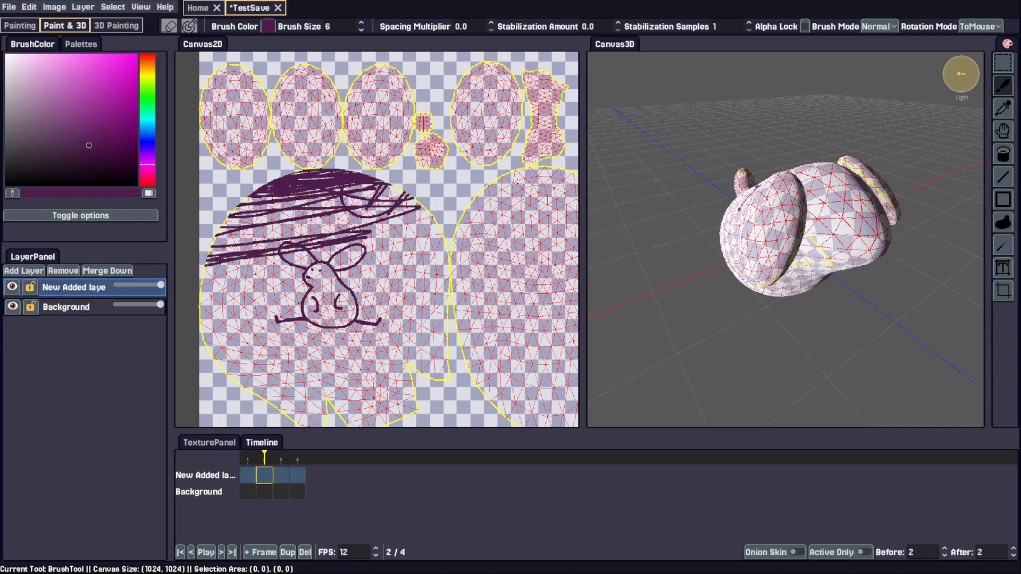
mouse_move(765, 215)
mouse_down()
mouse_move(813, 202)
mouse_move(889, 144)
mouse_move(778, 210)
mouse_up()
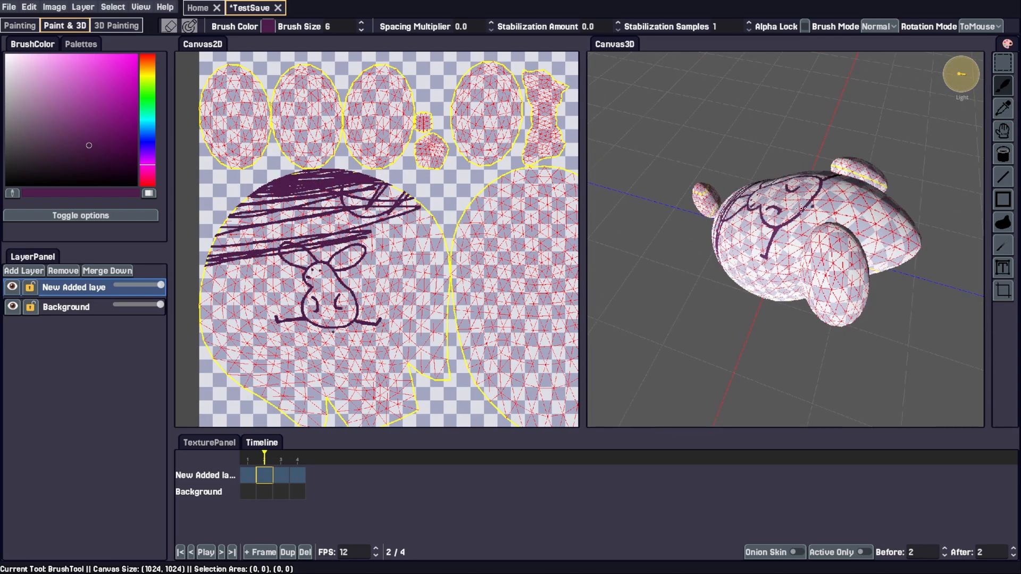
key(ctrl+z)
drag(817, 166, 737, 163)
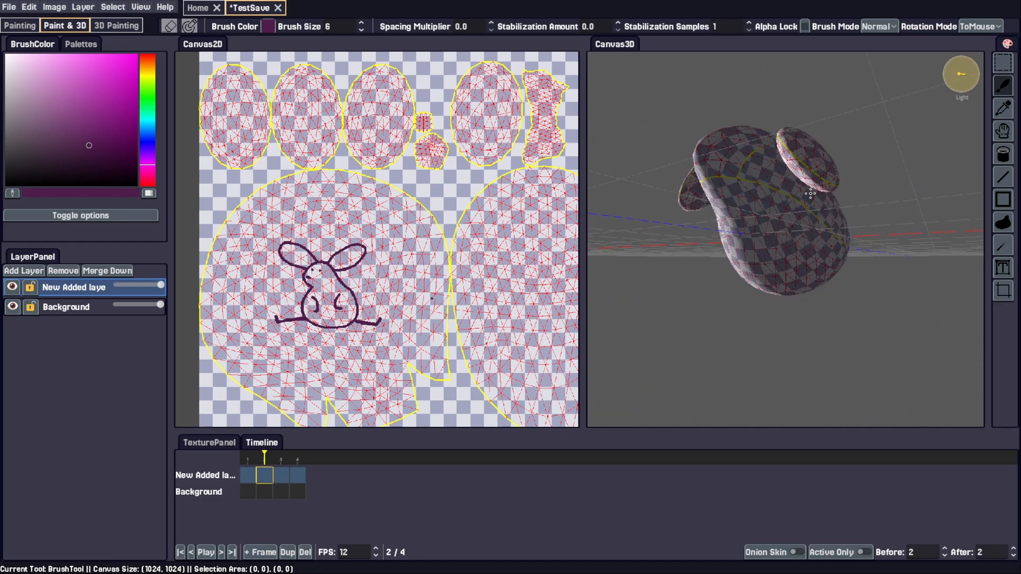
drag(386, 122, 382, 133)
mouse_move(354, 177)
mouse_down()
mouse_move(375, 122)
mouse_move(414, 99)
mouse_move(375, 139)
mouse_up()
key(ctrl+z)
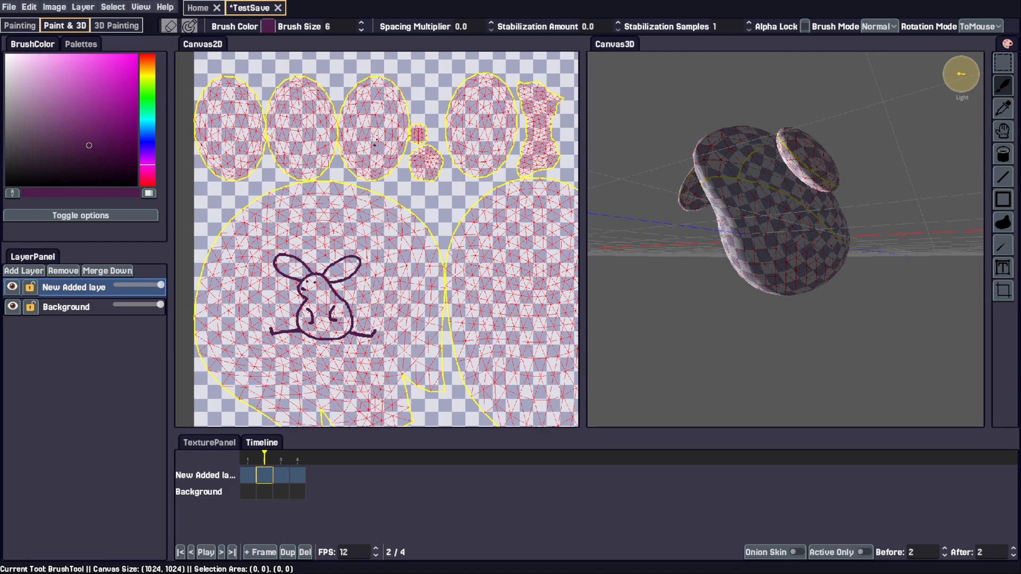
- Set the brush size to 24 and hide the UV preview
click(28, 9)
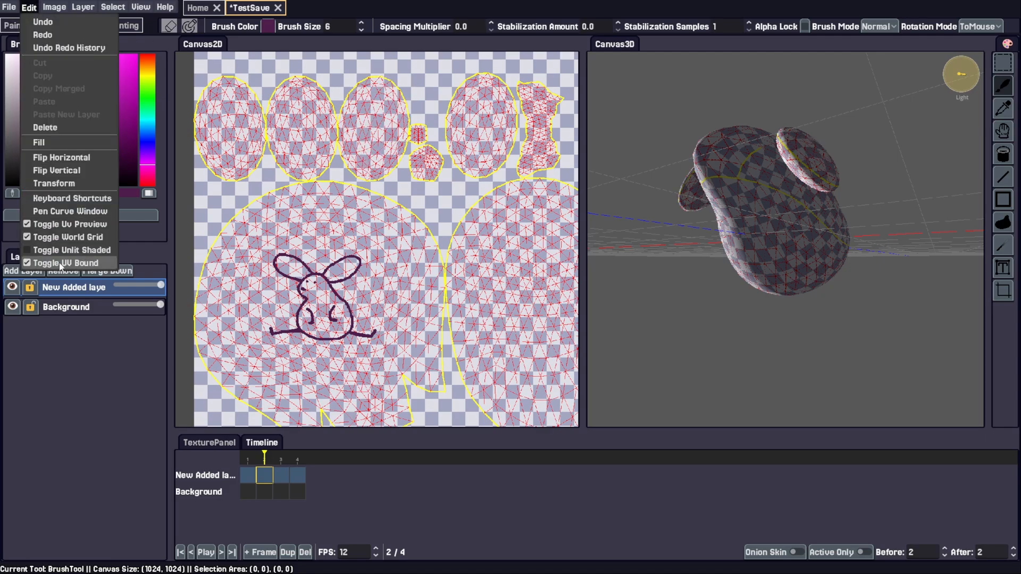
mouse_move(369, 244)
mouse_down()
mouse_move(370, 135)
mouse_move(381, 160)
mouse_move(375, 223)
mouse_move(347, 156)
mouse_up()
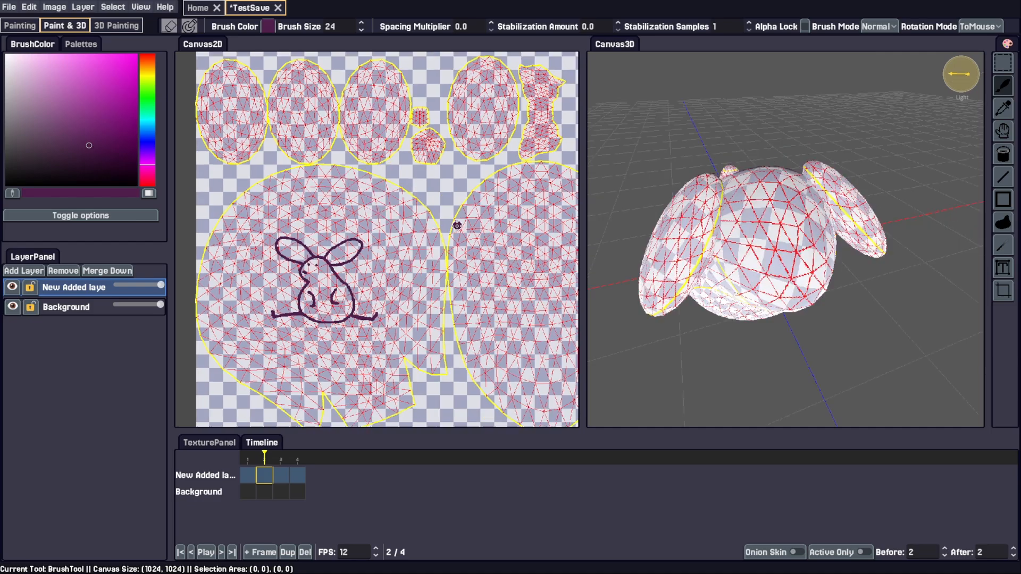
click(309, 104)
click(28, 7)
click(48, 208)
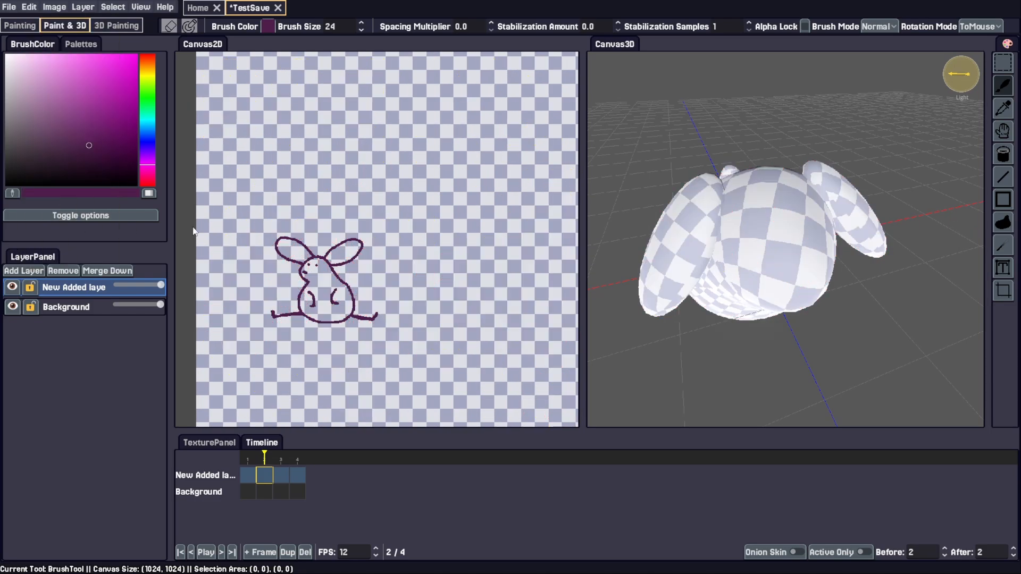
- Paint two round purple eyes directly on the front of the 3D bunny's head
click(755, 242)
drag(909, 222, 846, 227)
click(721, 220)
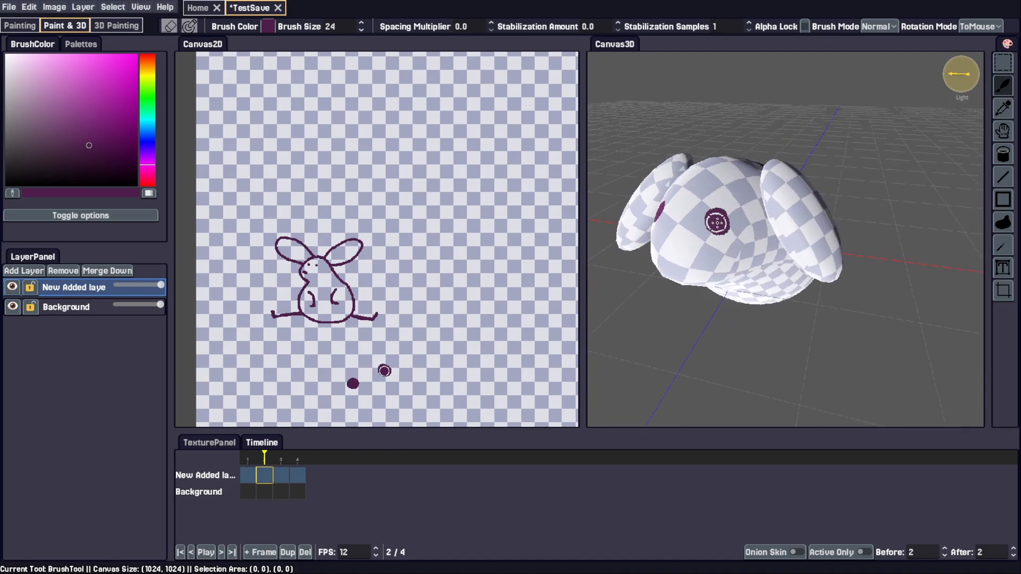
mouse_move(725, 220)
mouse_down()
mouse_move(794, 183)
mouse_move(867, 224)
mouse_move(729, 221)
mouse_move(739, 229)
mouse_move(755, 215)
mouse_up()
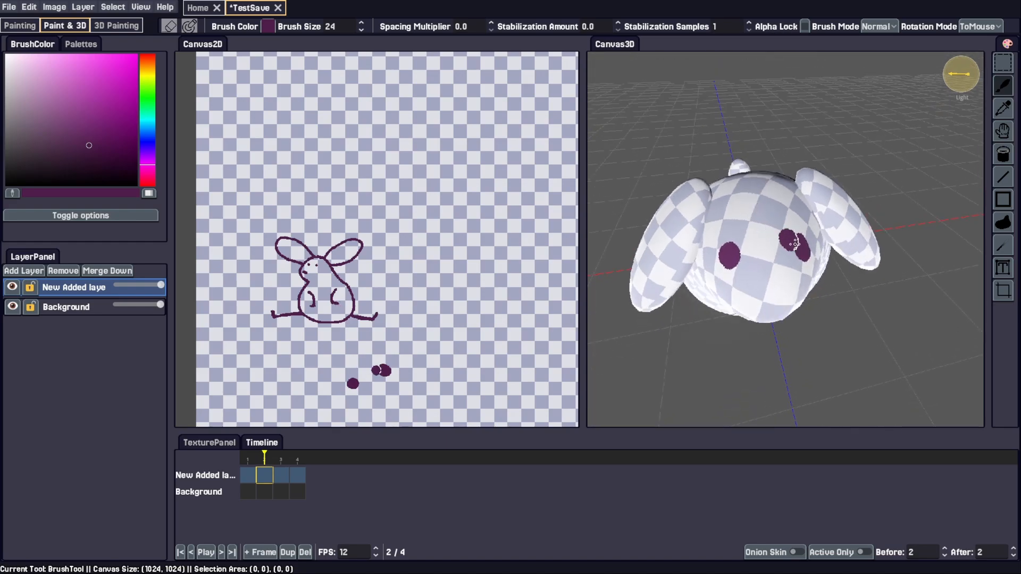
click(808, 248)
- Orbit and zoom in on the bunny's face using the Hand and Zoom tools
key(h)
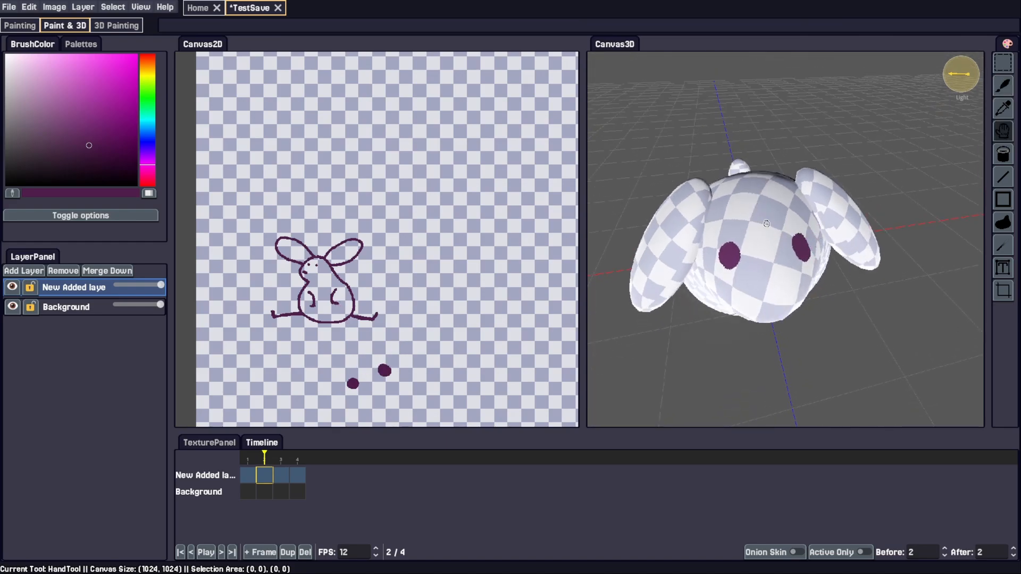
mouse_move(763, 204)
mouse_down()
mouse_move(739, 223)
mouse_move(775, 243)
mouse_move(765, 222)
mouse_up()
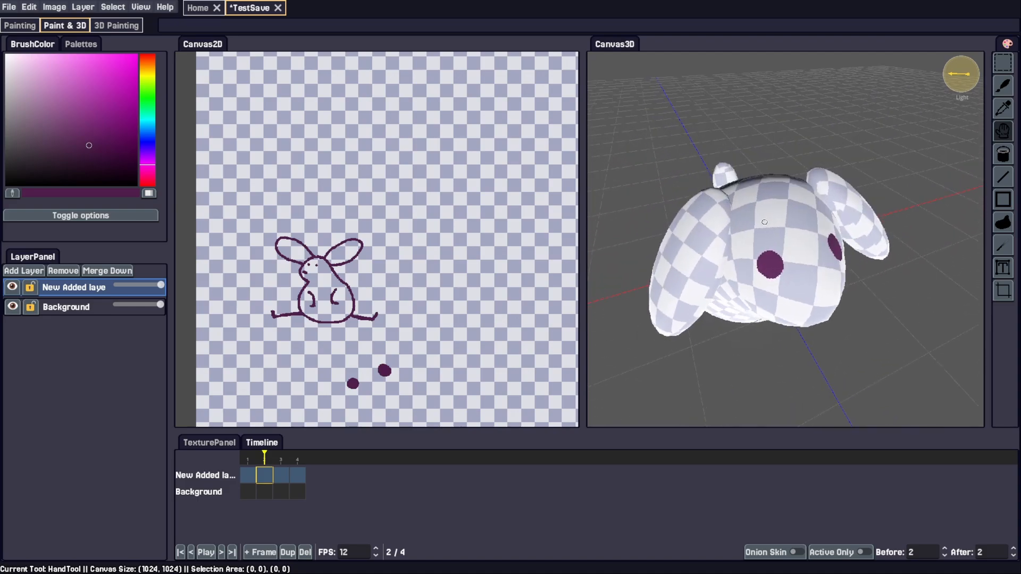
key(z)
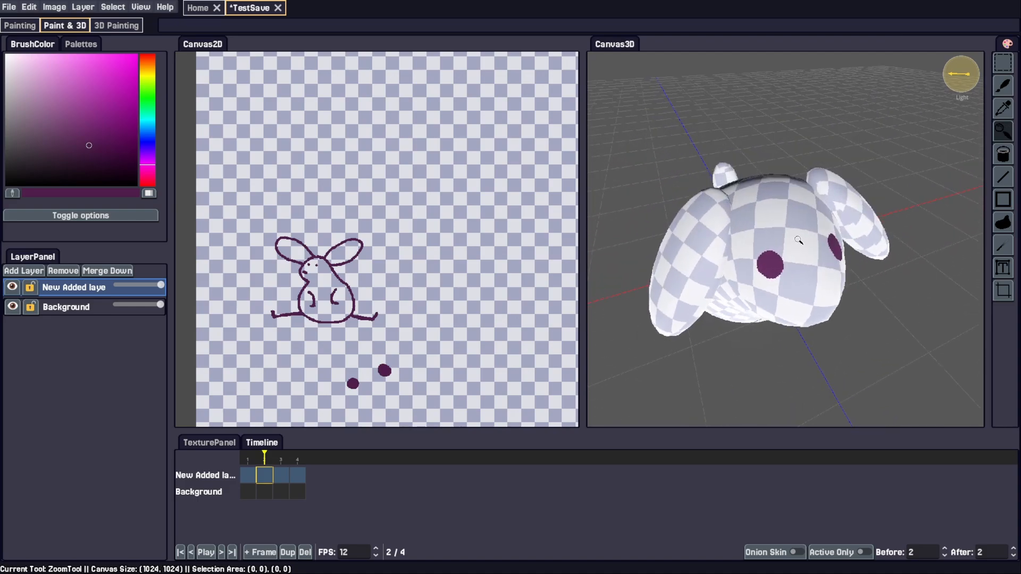
key(b)
key(z)
drag(853, 198, 787, 239)
key(h)
- Reduce the brush size to 16, paint a smiling mouth below the bunny's eyes, and undo the mouth
key(b)
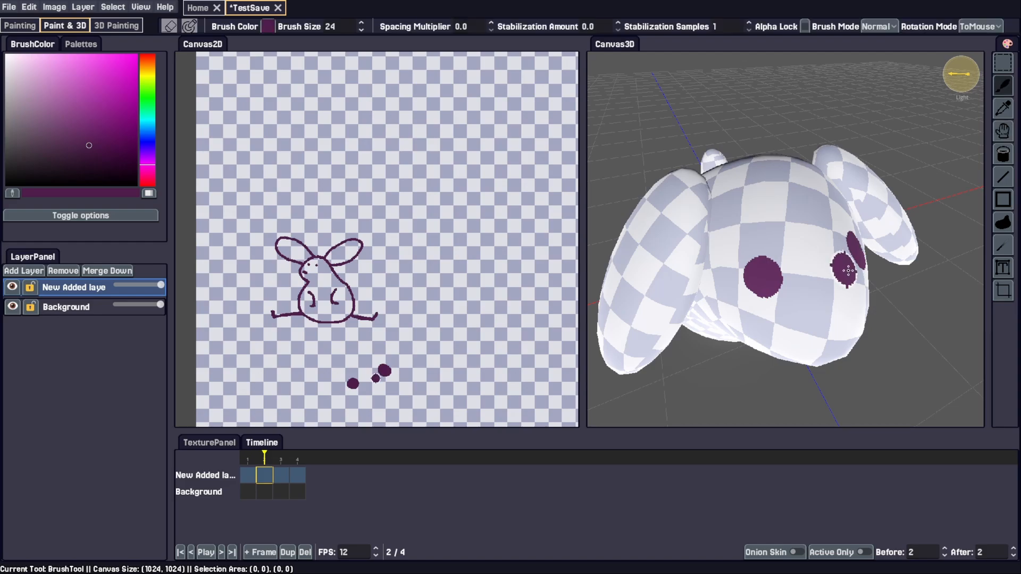
key(bracketleft)
mouse_move(848, 270)
mouse_down()
mouse_move(713, 198)
mouse_move(661, 205)
mouse_up()
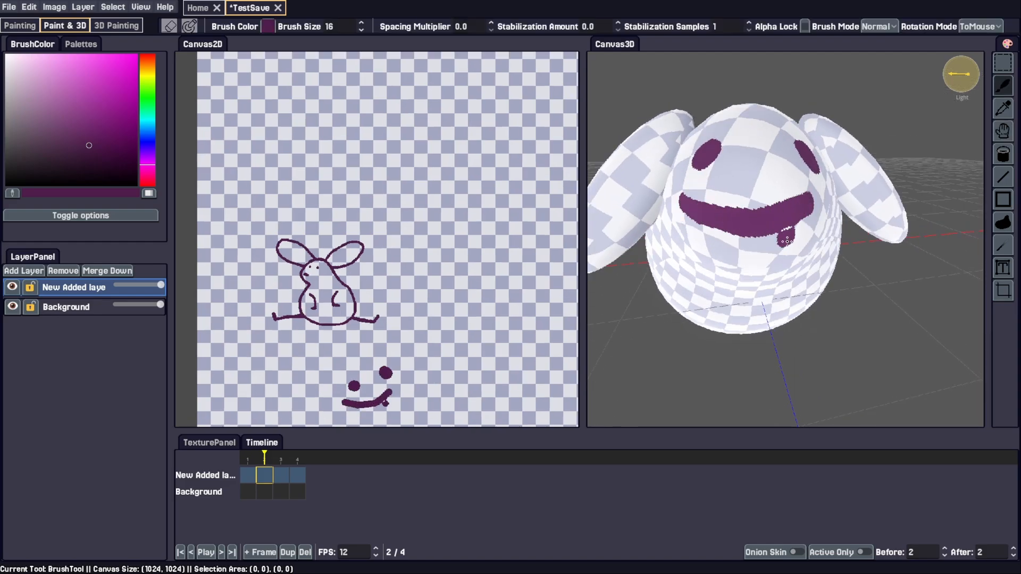
drag(787, 242, 807, 226)
key(ctrl+z)
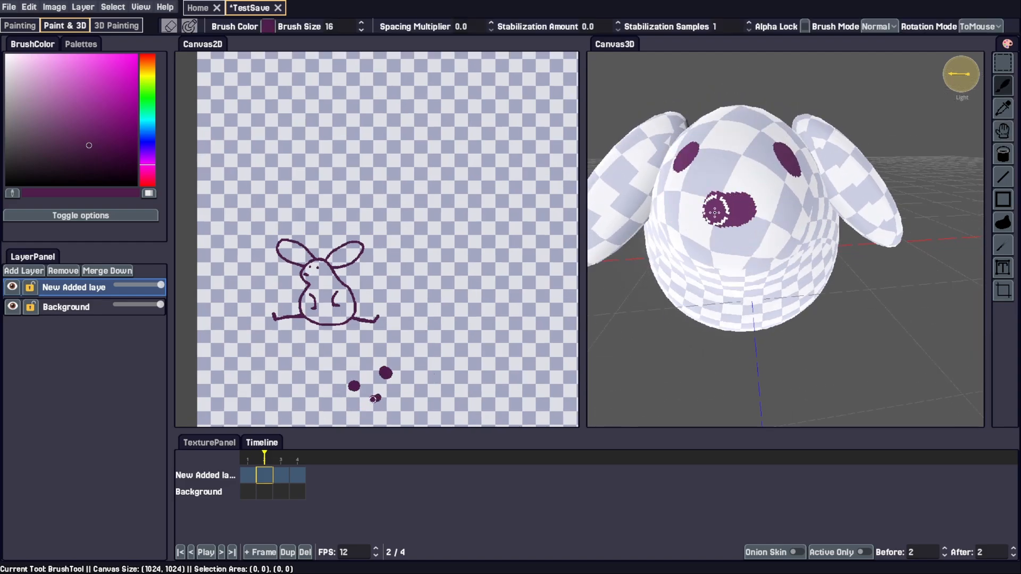
- Paint a small purple nose centred below the bunny's eyes and view the whole model
mouse_move(882, 226)
mouse_down()
mouse_move(878, 206)
mouse_move(802, 227)
mouse_up()
scroll(802, 228, down, 5)
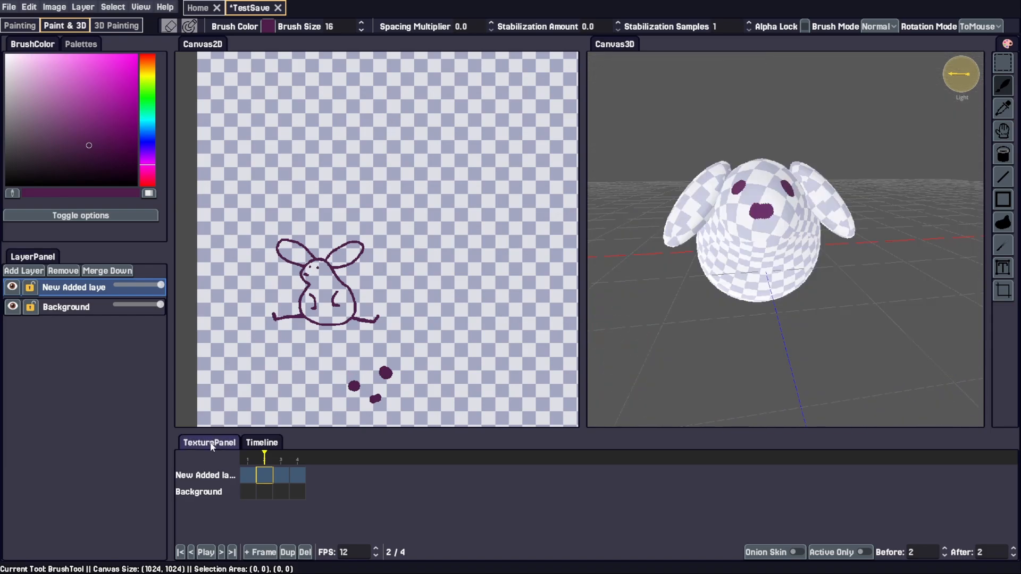
- Choose the cloud-like brush texture, set the brush size to 213 and paint the underside of the 3D bunny's body purple
click(209, 442)
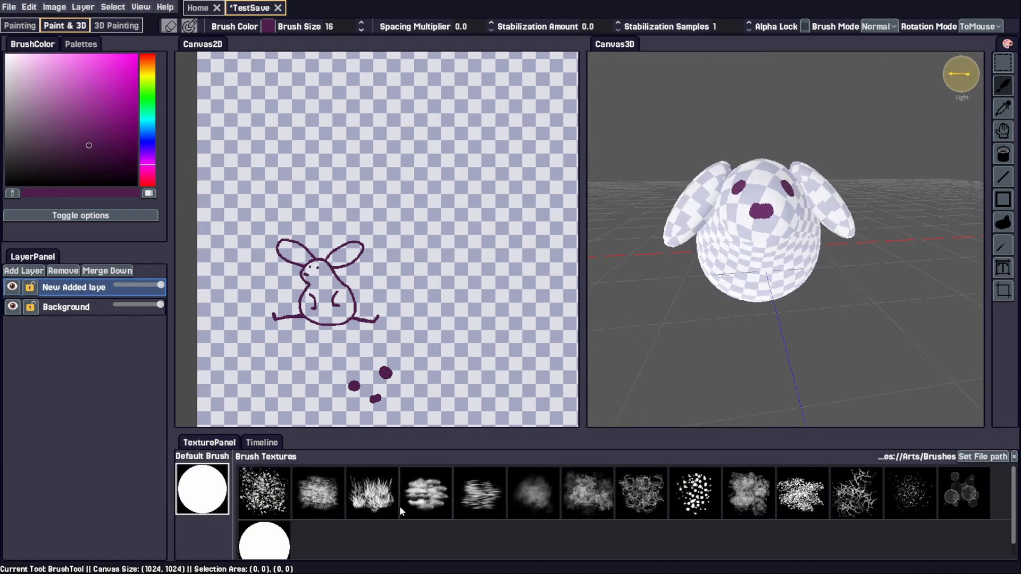
click(426, 503)
mouse_move(748, 252)
mouse_down()
mouse_move(856, 274)
mouse_move(824, 255)
mouse_up()
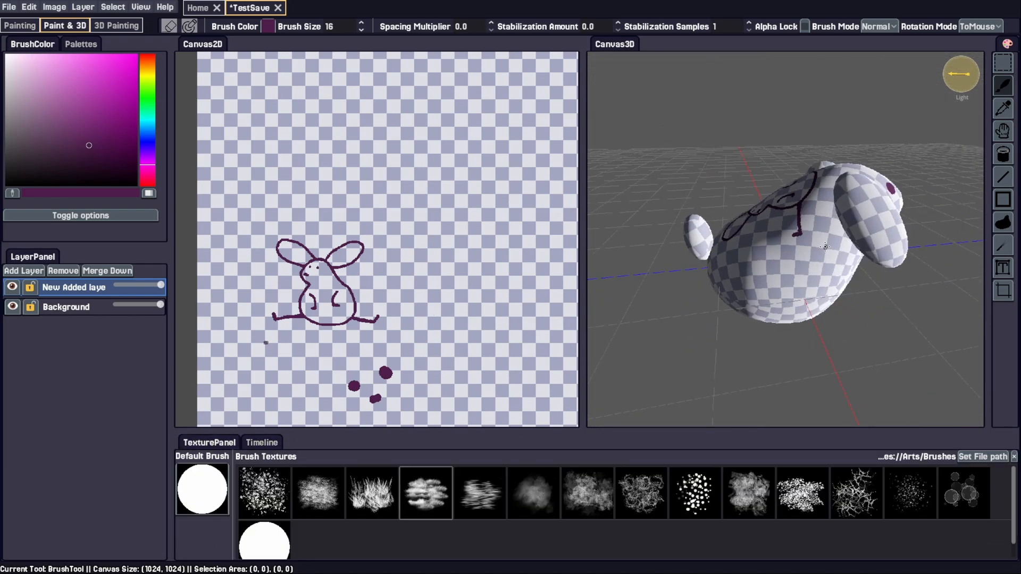
key(shift)
drag(798, 295, 683, 240)
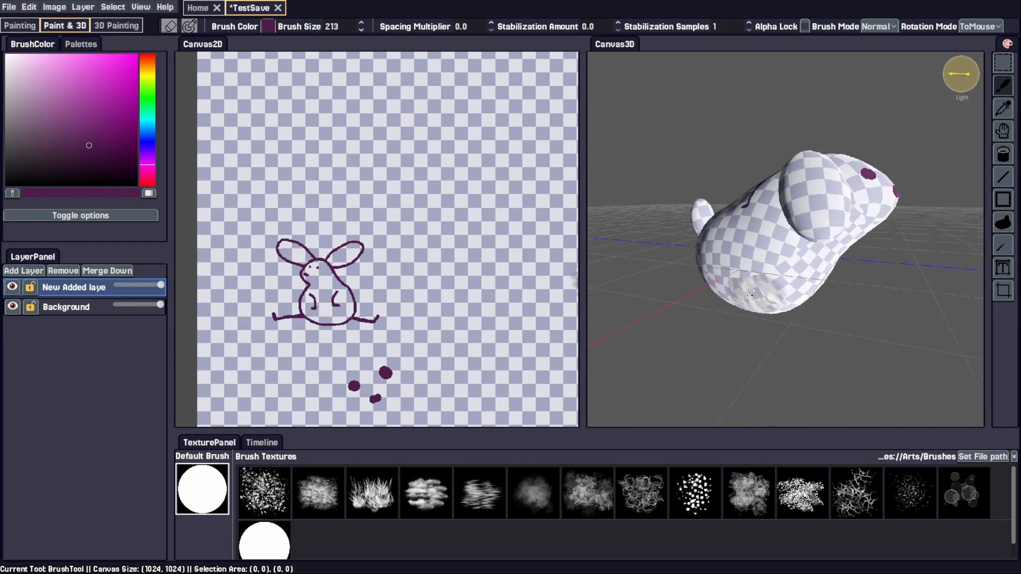
mouse_move(773, 265)
mouse_down()
mouse_move(755, 254)
mouse_move(758, 299)
mouse_move(736, 269)
mouse_move(814, 278)
mouse_move(766, 294)
mouse_move(789, 251)
mouse_move(767, 271)
mouse_move(773, 245)
mouse_move(707, 269)
mouse_move(778, 256)
mouse_move(746, 248)
mouse_move(710, 261)
mouse_move(764, 259)
mouse_move(737, 250)
mouse_move(773, 264)
mouse_move(763, 258)
mouse_move(745, 275)
mouse_move(798, 255)
mouse_up()
click(745, 273)
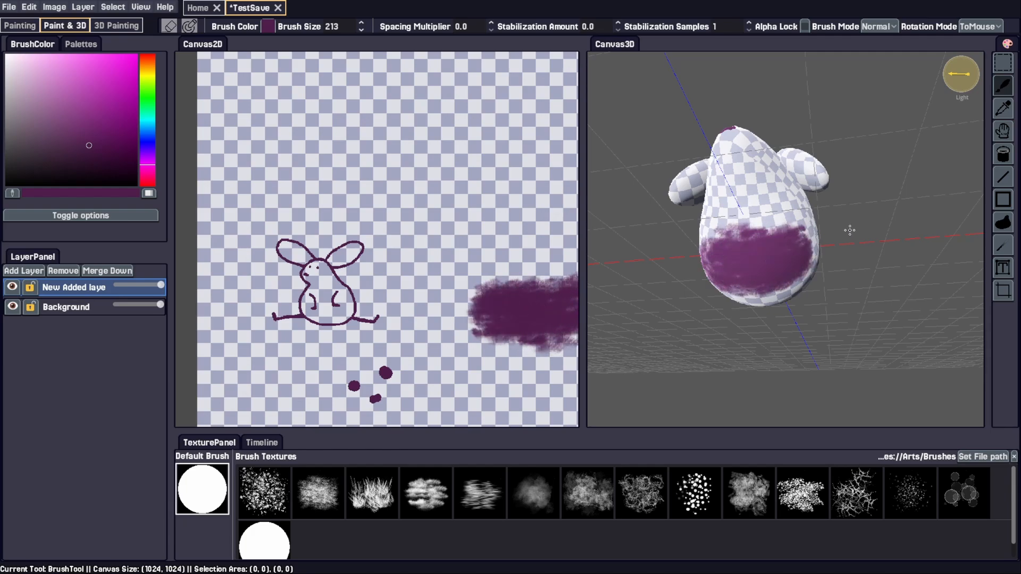
mouse_move(850, 231)
mouse_down()
mouse_move(903, 176)
mouse_move(827, 168)
mouse_move(814, 182)
mouse_move(911, 174)
mouse_up()
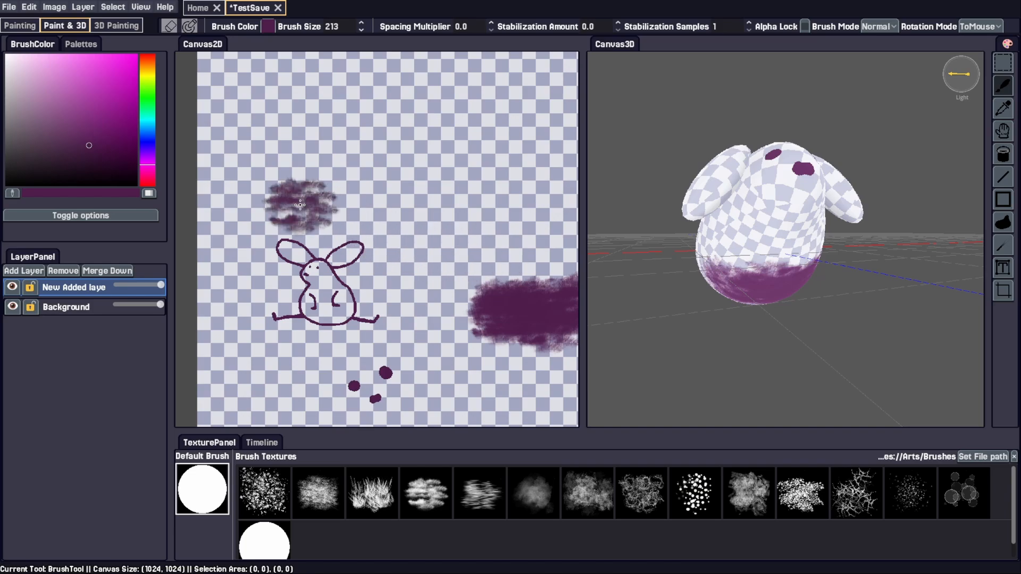
- View the bunny model in the 3D Painting workspace and return to the Paint & 3D workspace
click(115, 27)
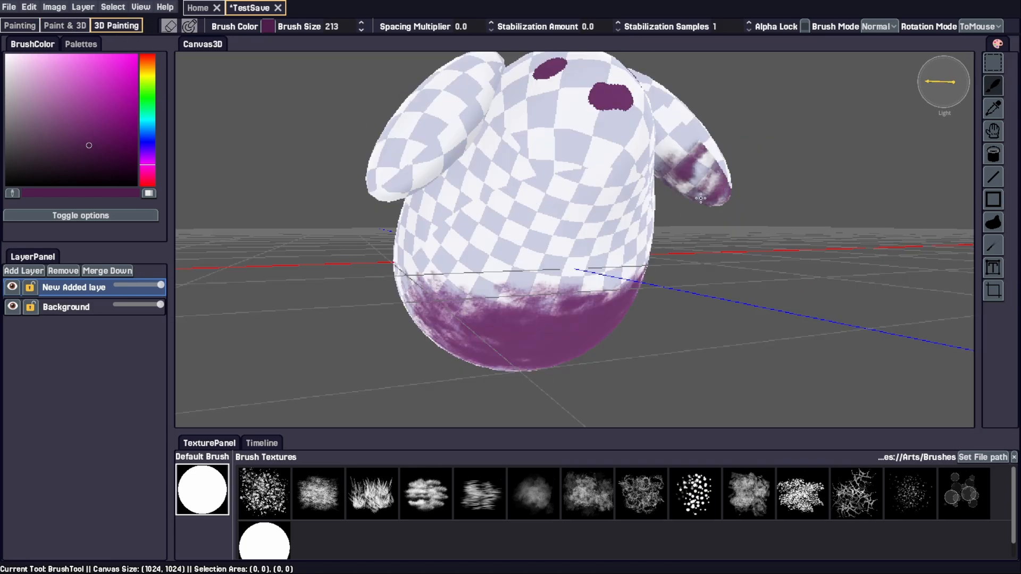
mouse_move(615, 208)
mouse_down()
mouse_move(648, 192)
mouse_move(667, 132)
mouse_move(617, 155)
mouse_move(650, 128)
mouse_move(676, 130)
mouse_move(588, 146)
mouse_move(478, 198)
mouse_move(340, 176)
mouse_up()
click(64, 26)
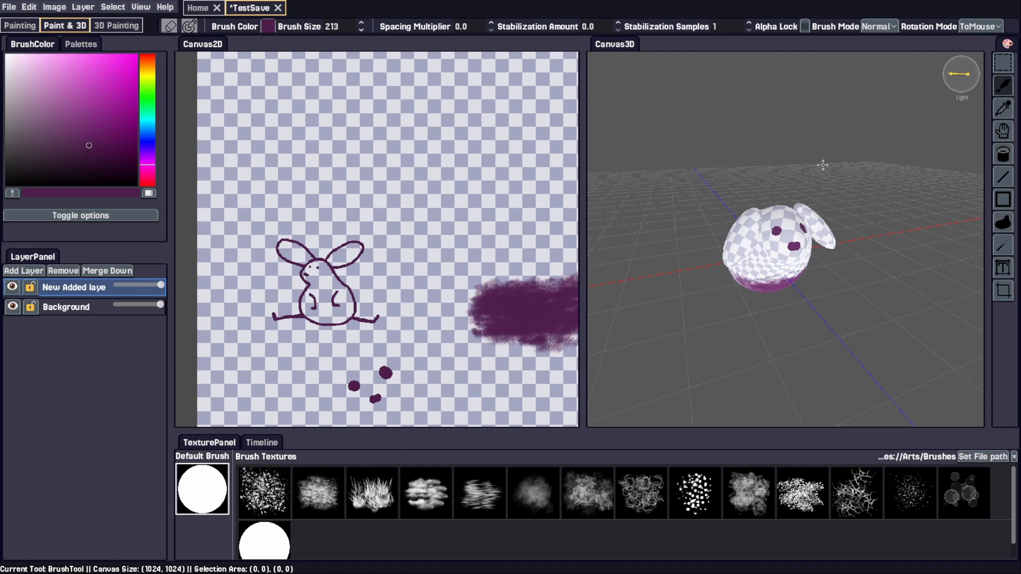
- Try a rectangular selection around the 2D bunny drawing and switch to the Painting workspace
click(1004, 62)
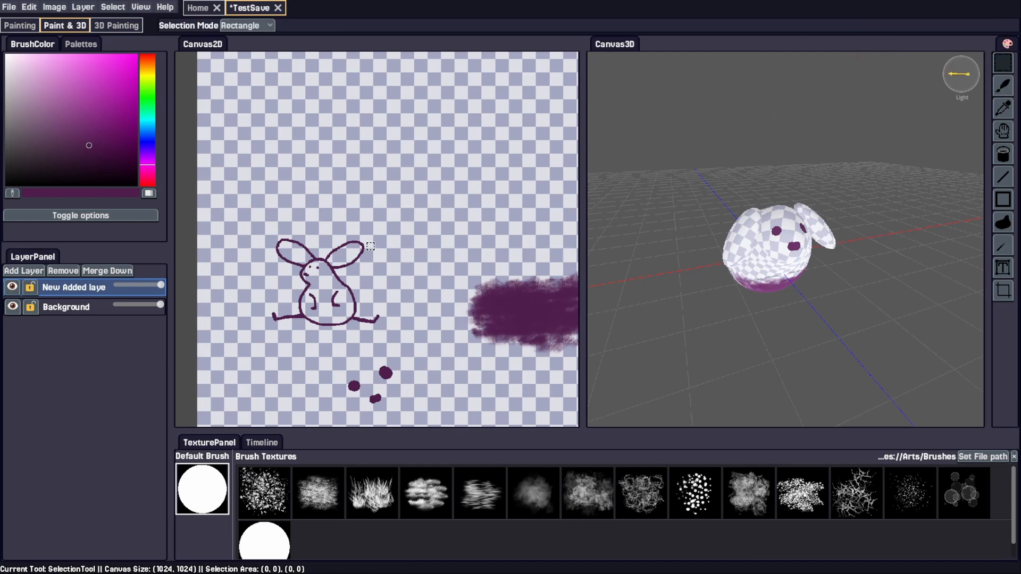
drag(242, 234, 406, 353)
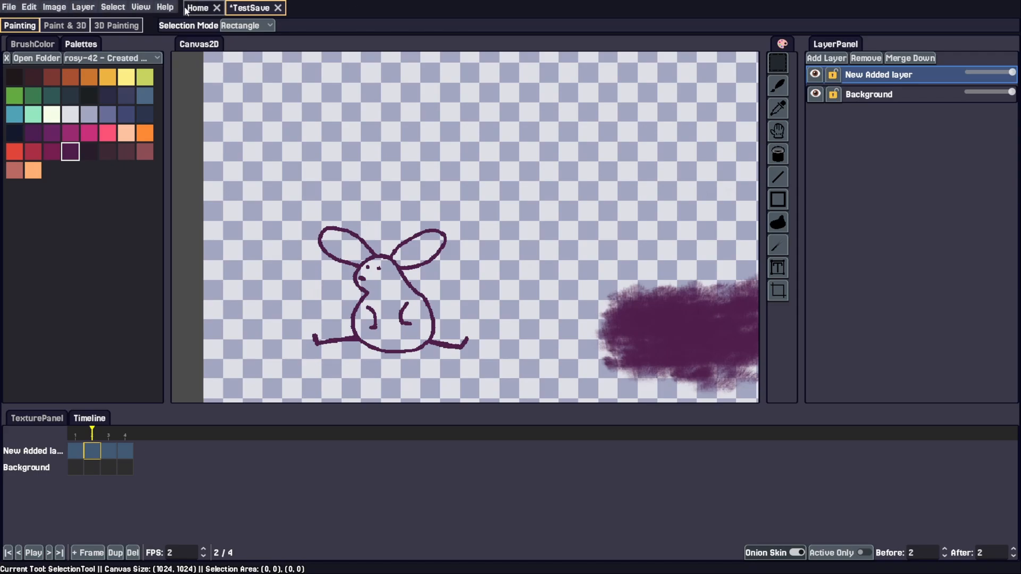
click(32, 24)
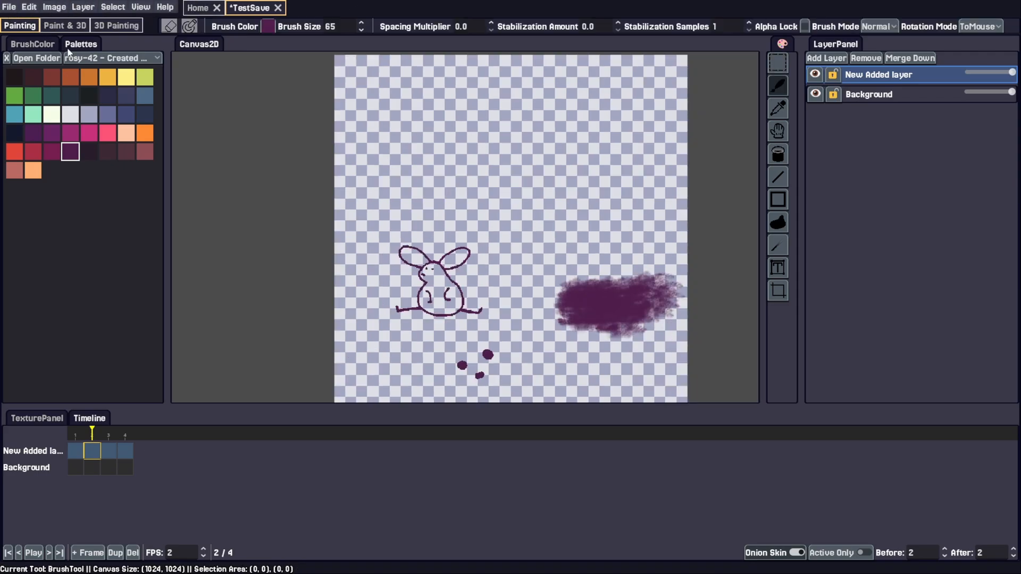
- Look at the Undo Redo History window and return to the canvas
click(29, 8)
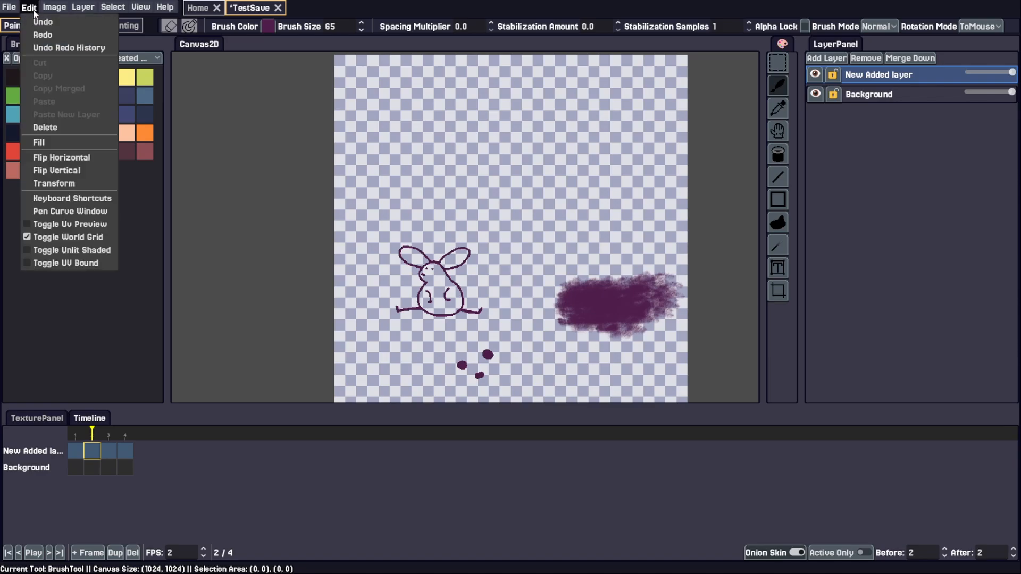
click(77, 49)
click(561, 201)
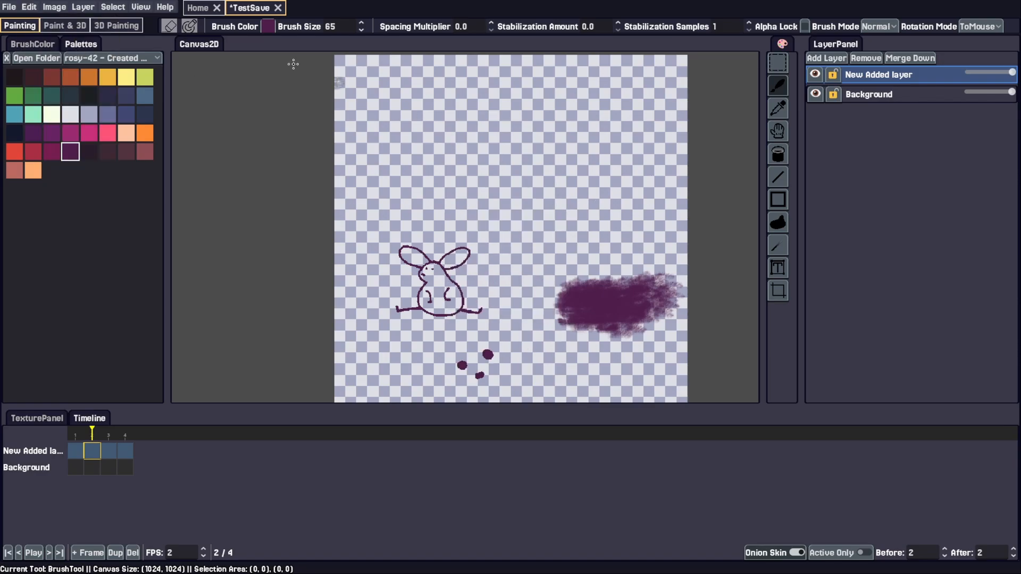
- Open the keyboard shortcuts and look through the list of key bindings
click(29, 8)
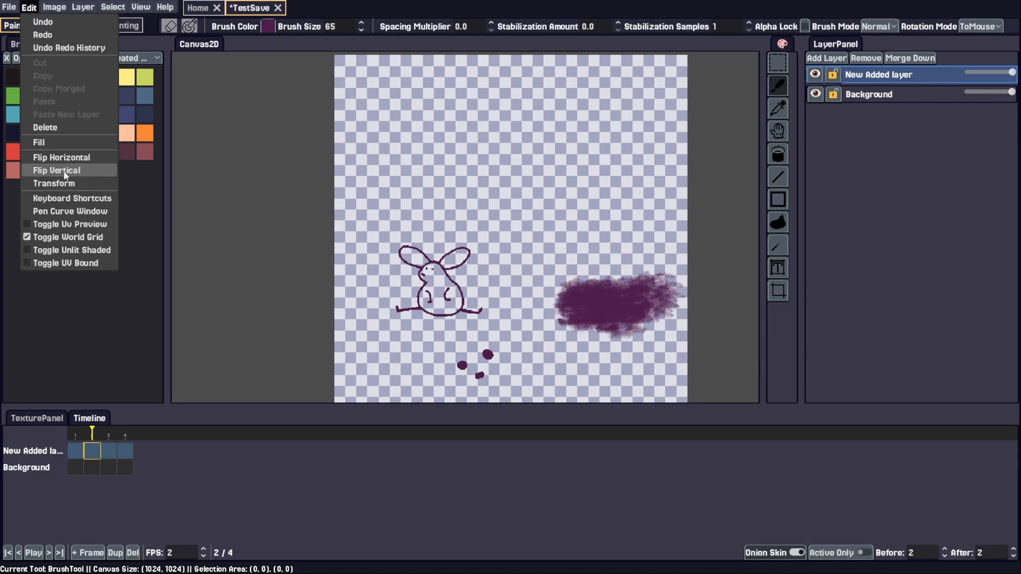
click(106, 201)
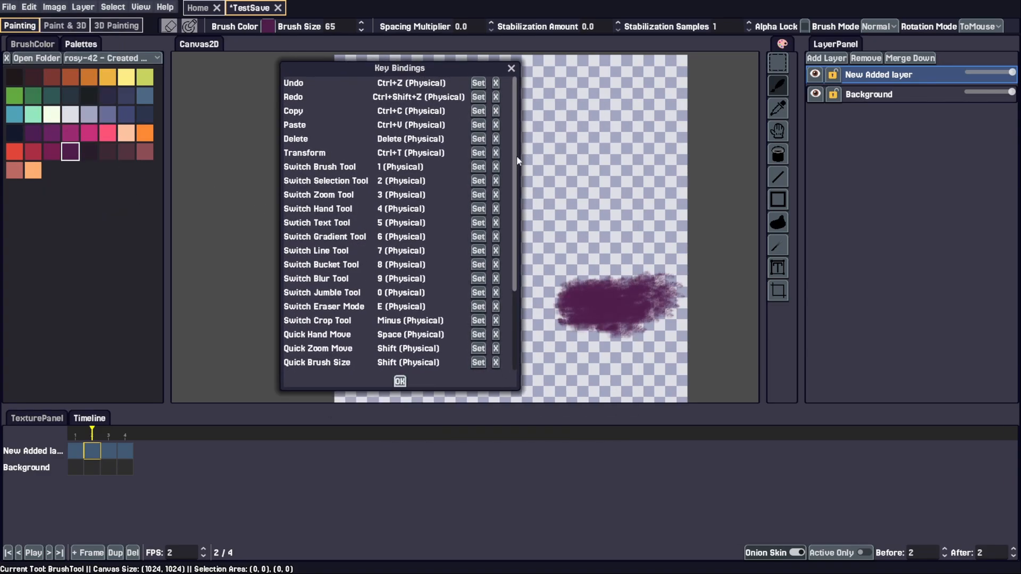
drag(516, 161, 516, 304)
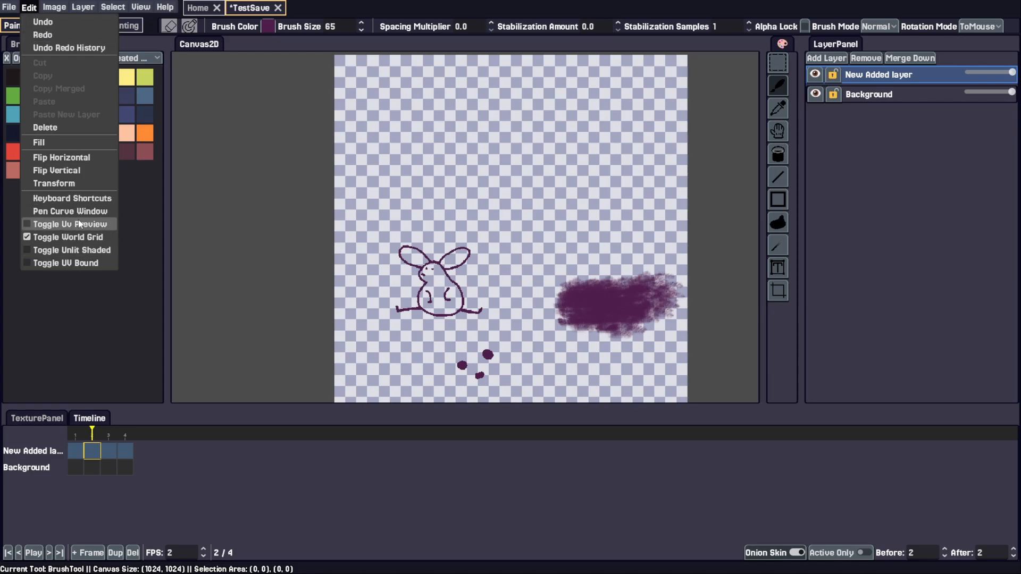
- Examine the pen curve window beside the canvas and cancel it without changing the curve
click(59, 212)
drag(525, 178, 853, 139)
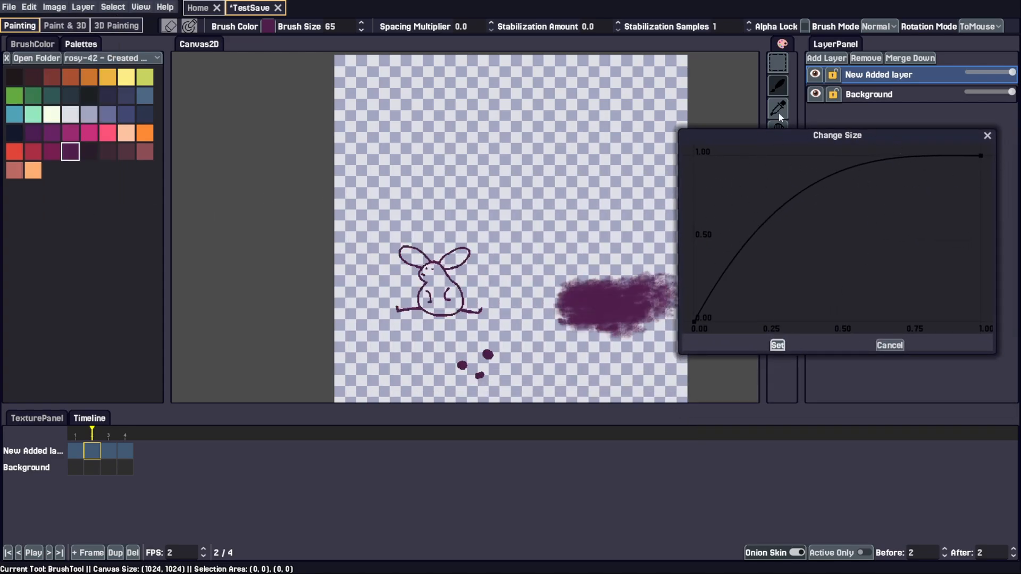
click(890, 346)
- Look at the canvas size settings and cancel them
click(55, 8)
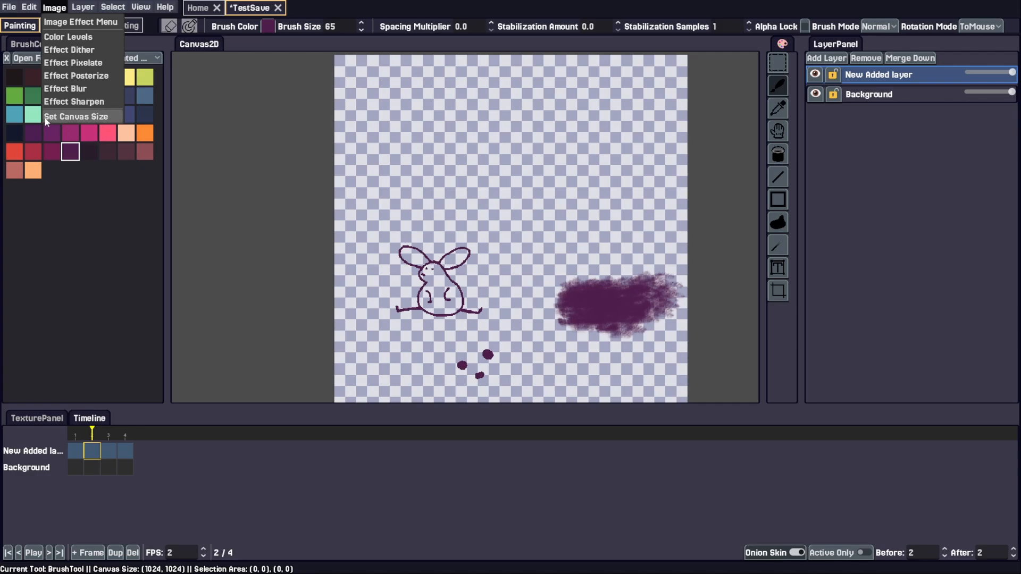
click(109, 117)
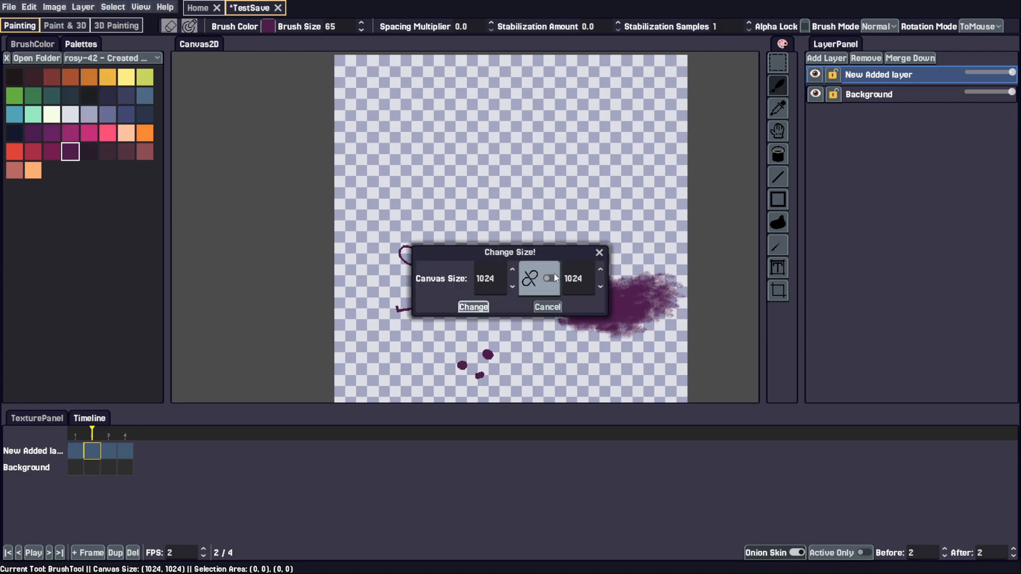
click(556, 308)
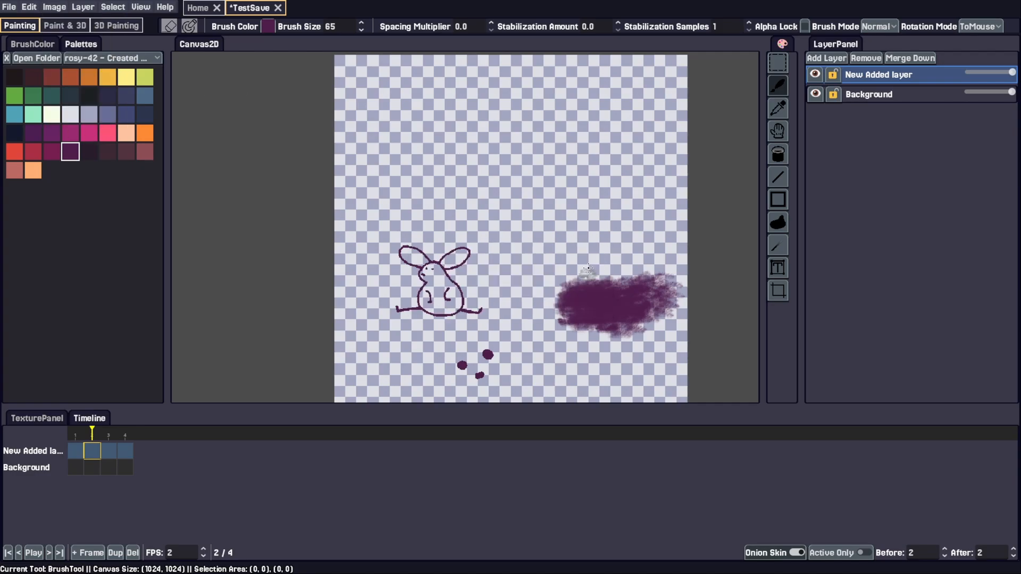
- Open the image effects window, place it beside the canvas and preview the Box Blur effect
click(35, 8)
mouse_move(53, 7)
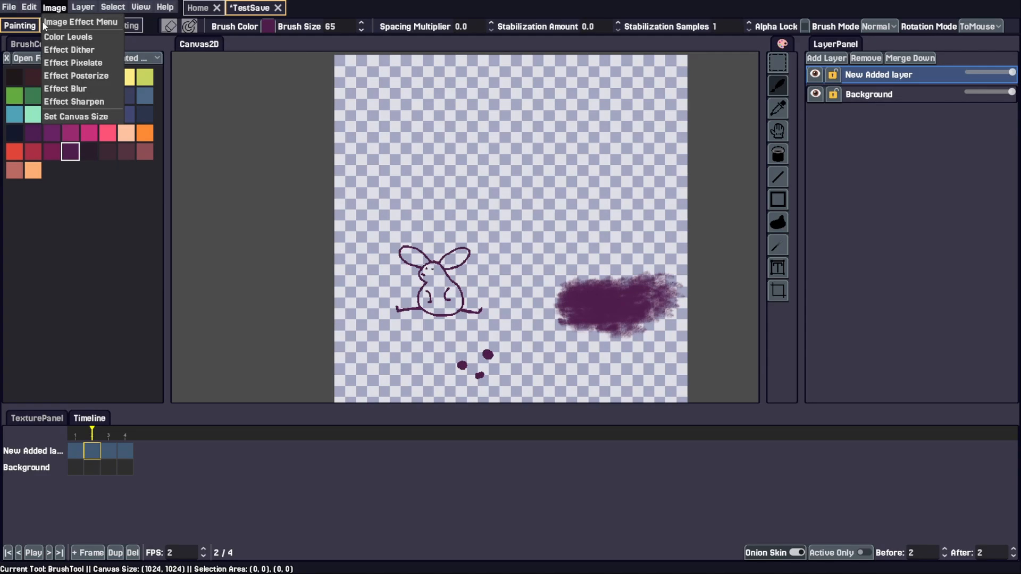
click(85, 27)
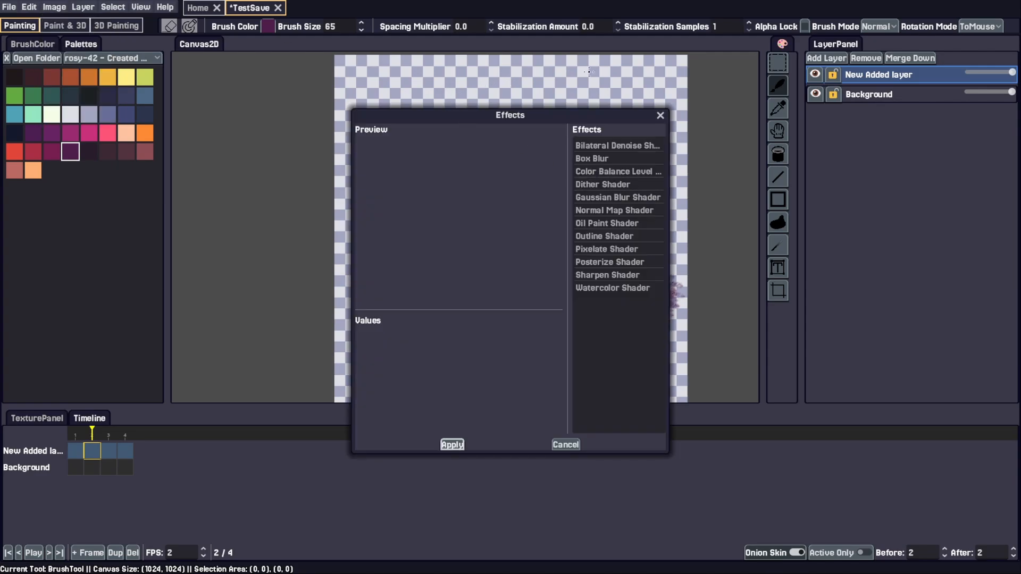
drag(593, 109, 949, 92)
click(950, 142)
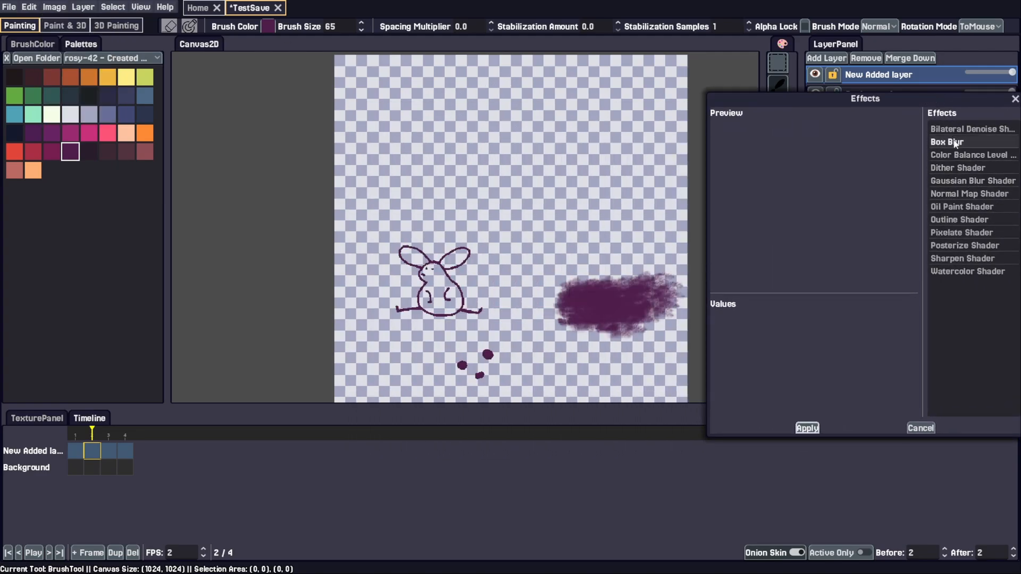
mouse_move(720, 329)
mouse_down()
mouse_move(835, 329)
mouse_move(687, 329)
mouse_move(819, 324)
mouse_move(710, 329)
mouse_up()
- Apply the Pixelate Shader effect to the layer with a pixel size of 6
click(961, 232)
drag(896, 95, 861, 73)
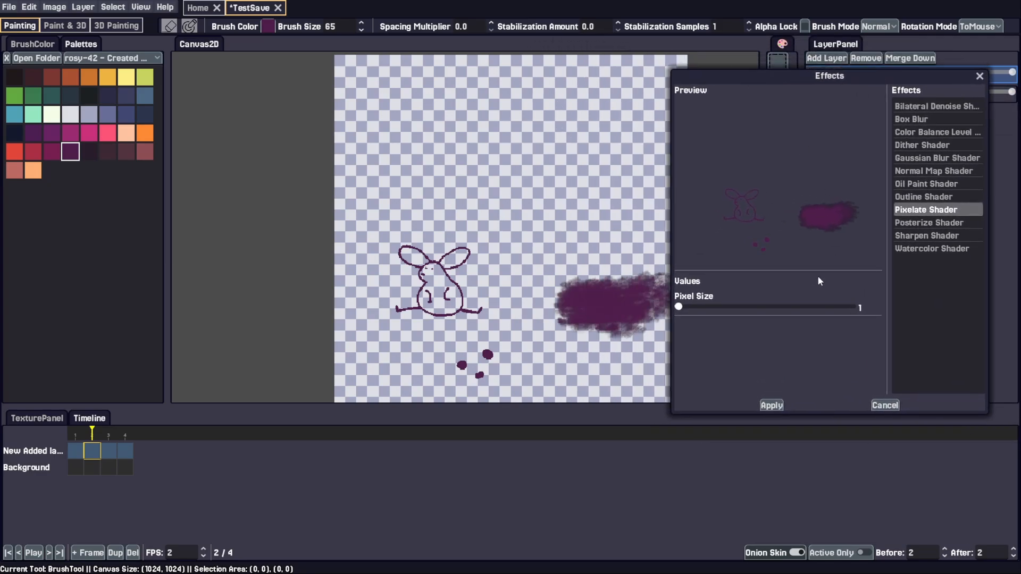
drag(679, 308, 712, 309)
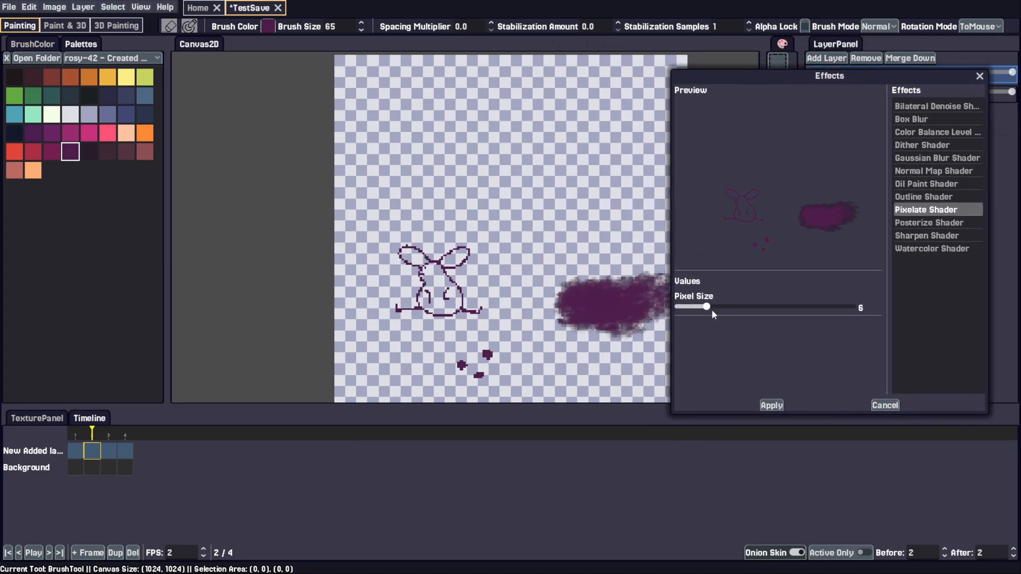
click(772, 406)
- Inspect the pixelated bunny drawing and purple patch up close, and undo the pixelate effect
scroll(604, 259, up, 5)
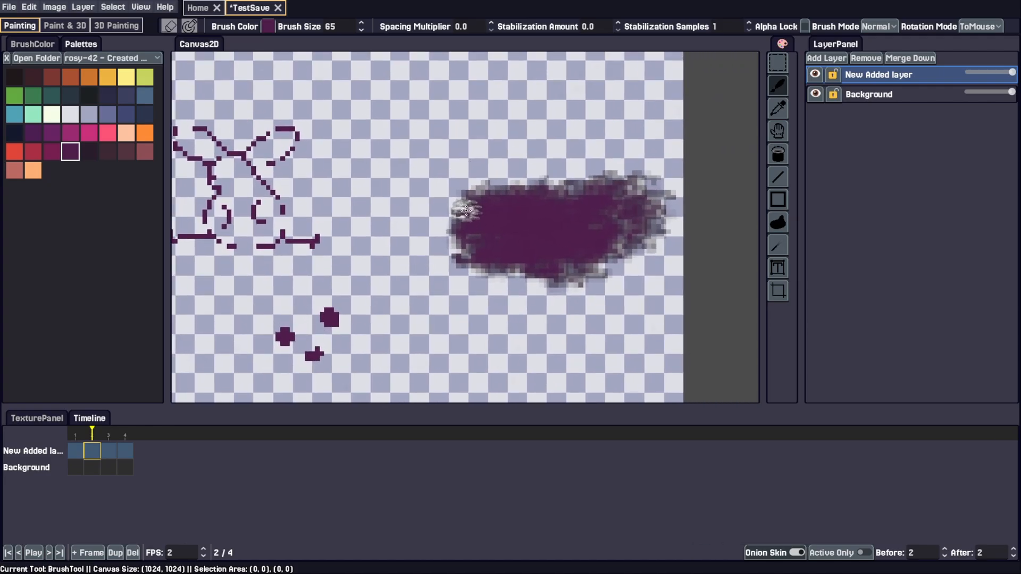
scroll(596, 220, up, 3)
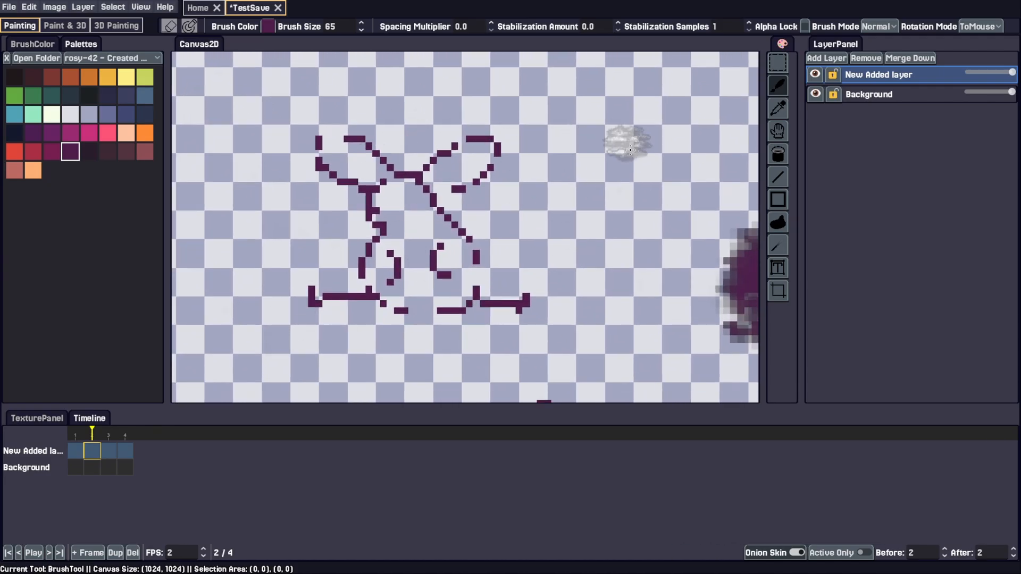
scroll(470, 212, down, 3)
key(ctrl+z)
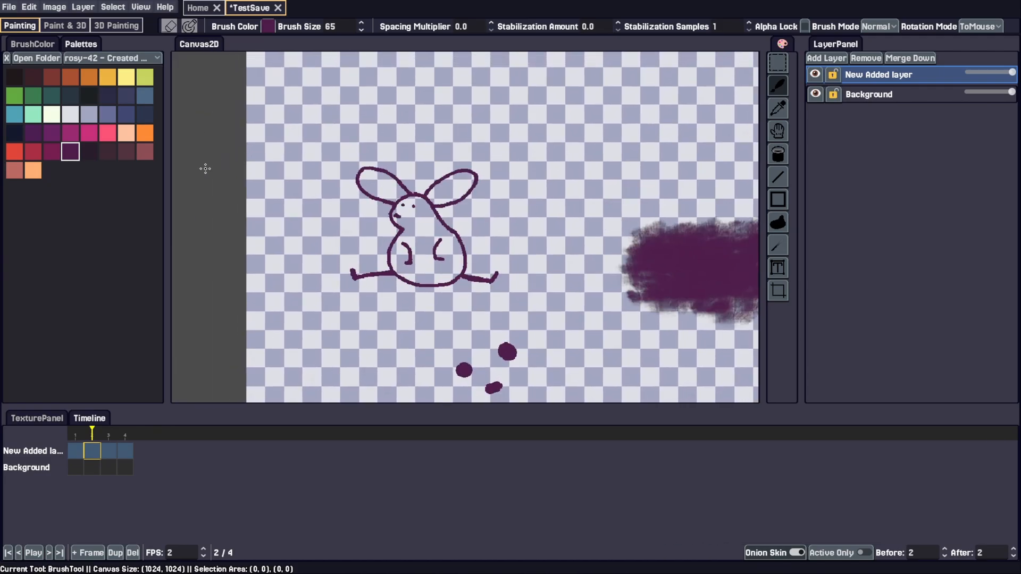
- Hide the active layer and make it visible again
click(82, 7)
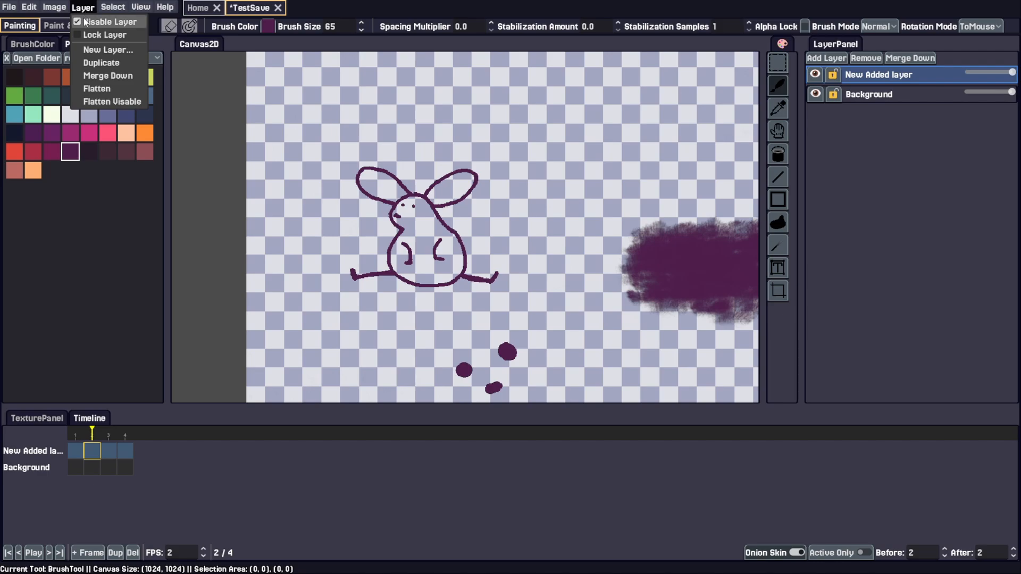
click(91, 23)
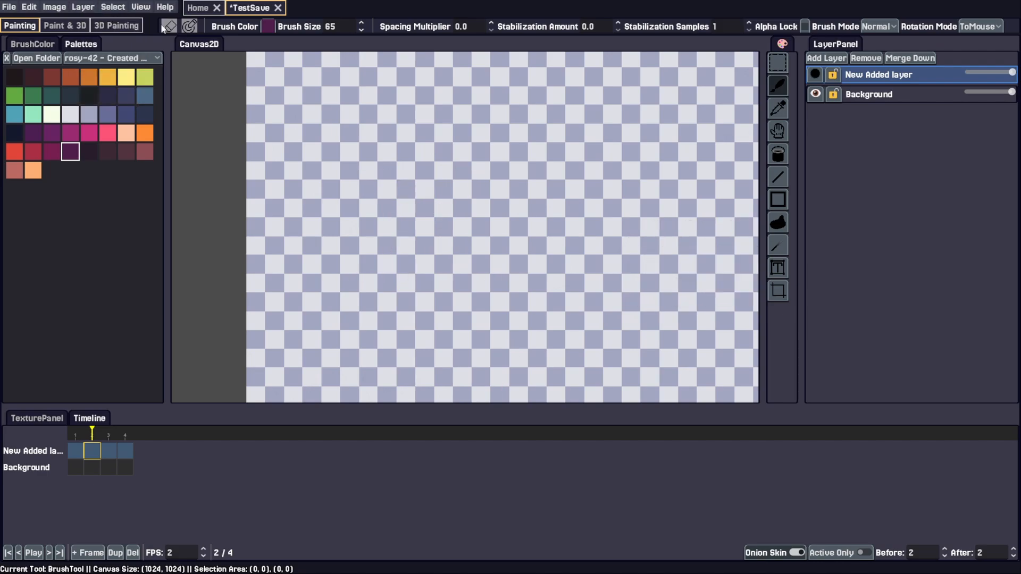
click(84, 8)
click(92, 22)
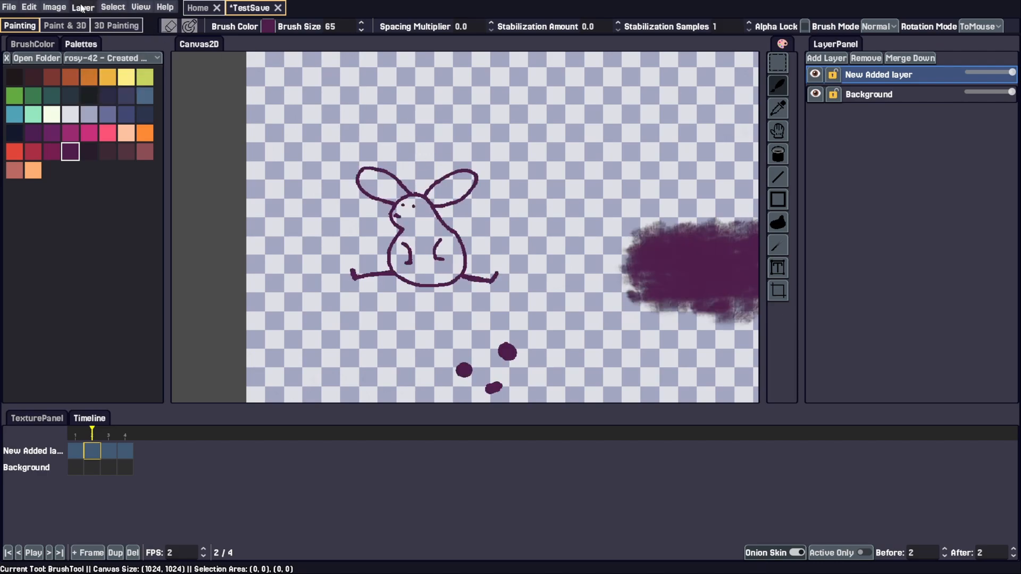
- Lock the active layer and unlock it again
click(83, 8)
click(98, 37)
click(84, 9)
click(96, 36)
- Add a new layer and paint a thick purple scribble on it between the bunny drawing and the purple patch
click(83, 8)
click(106, 50)
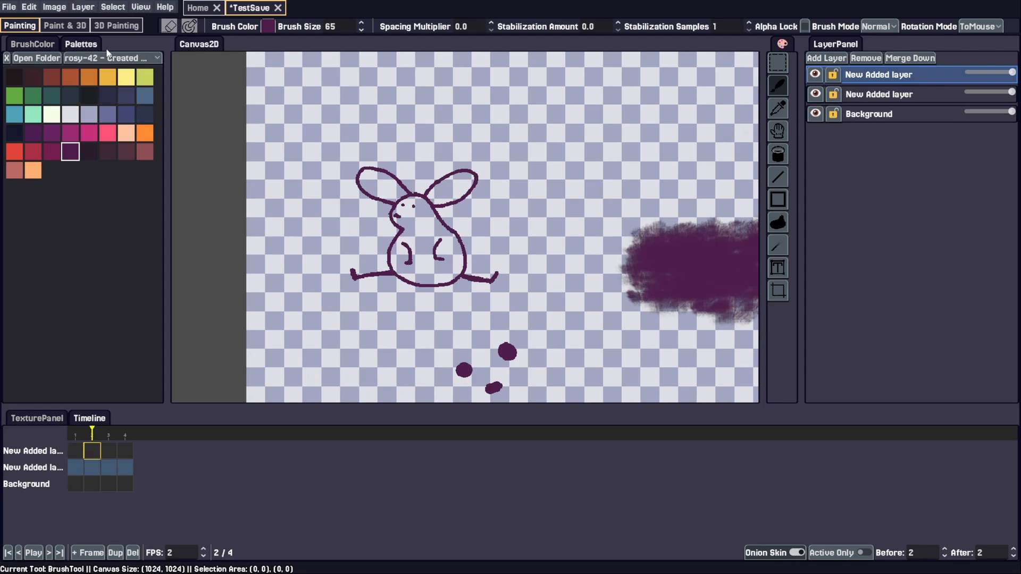
mouse_move(547, 105)
mouse_down()
mouse_move(534, 218)
mouse_move(617, 138)
mouse_move(553, 108)
mouse_move(585, 205)
mouse_up()
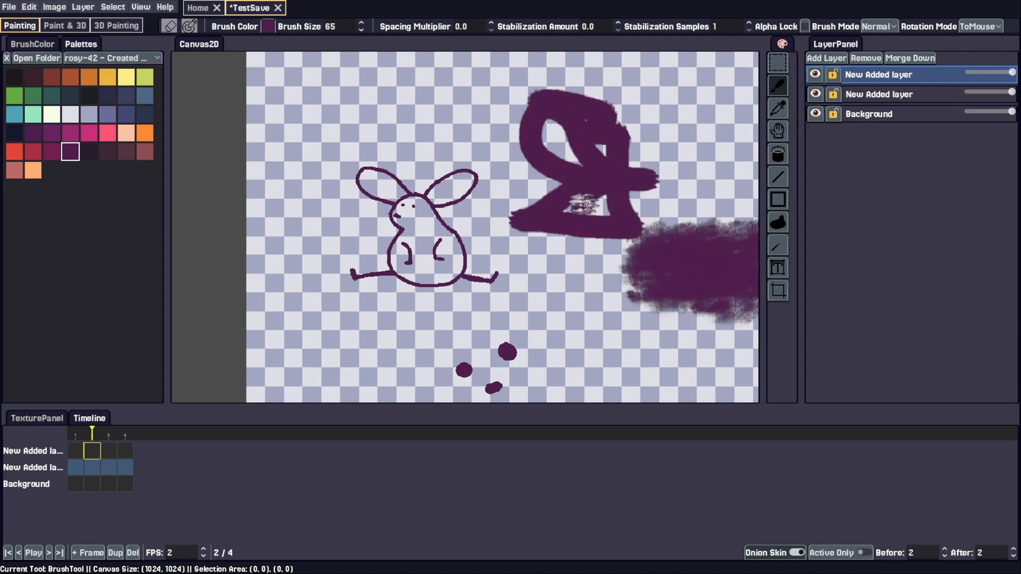
- Hide the top layer with the purple scribble and duplicate the layer holding the bunny drawing
click(815, 74)
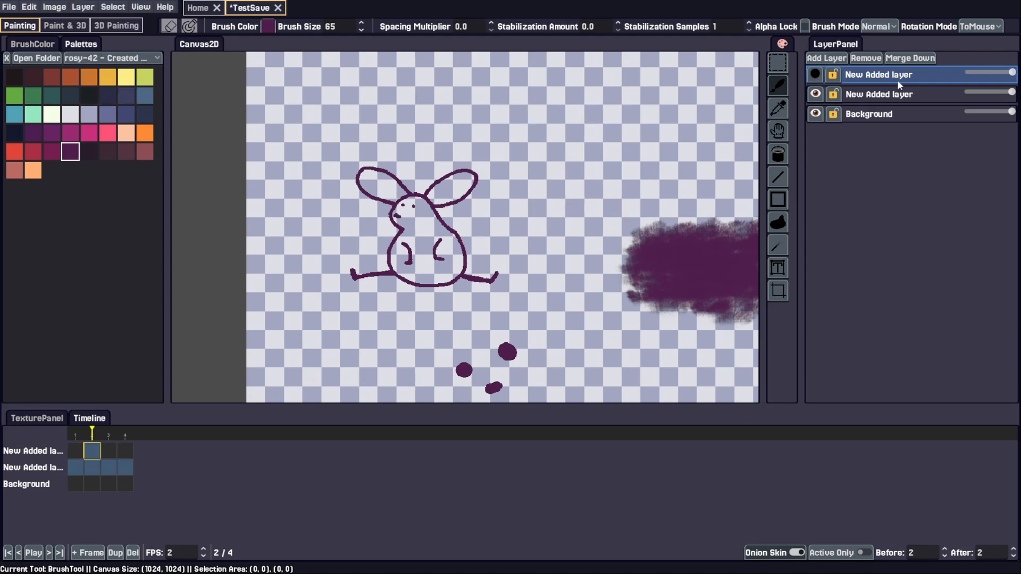
click(877, 94)
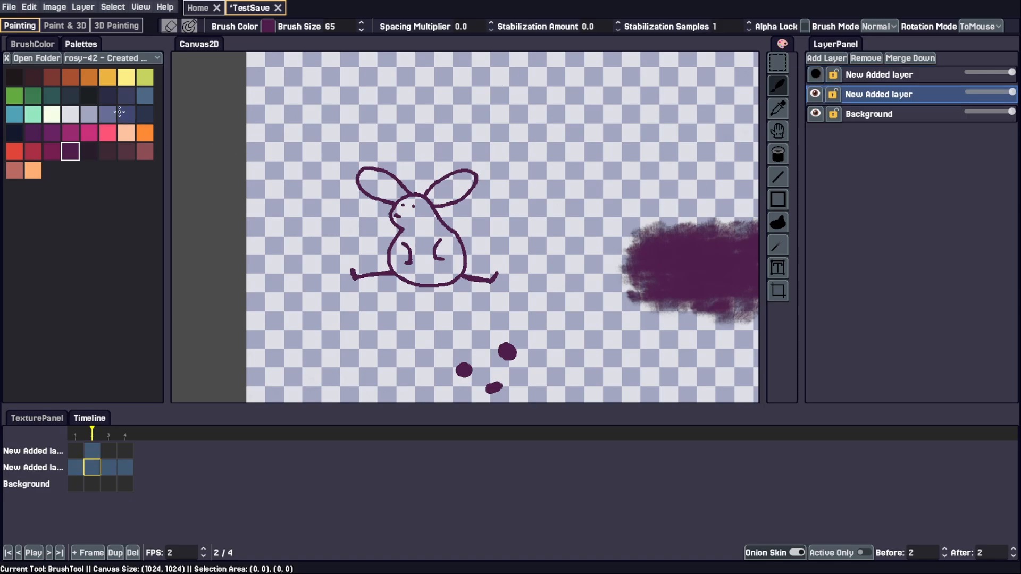
click(82, 7)
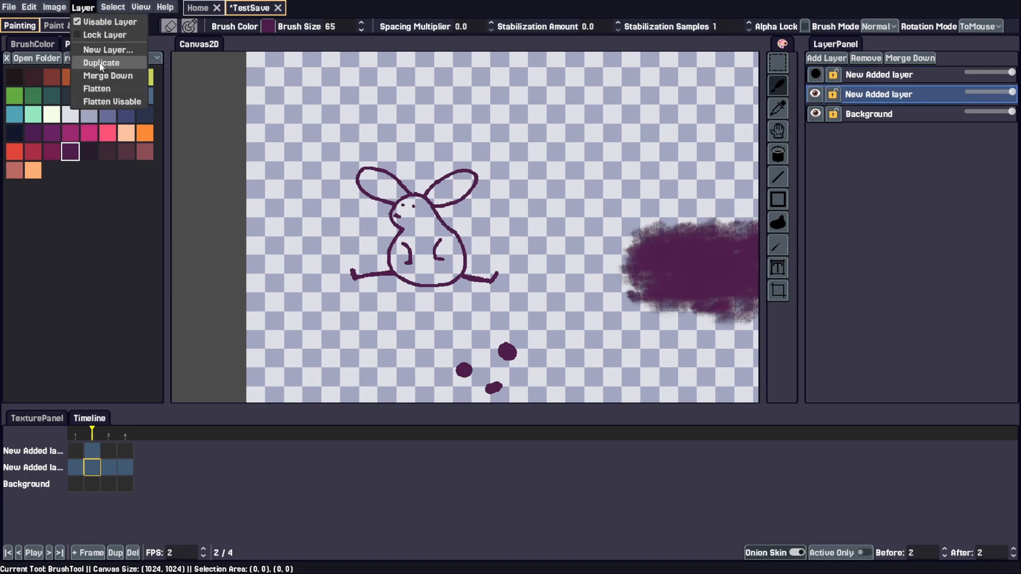
click(116, 65)
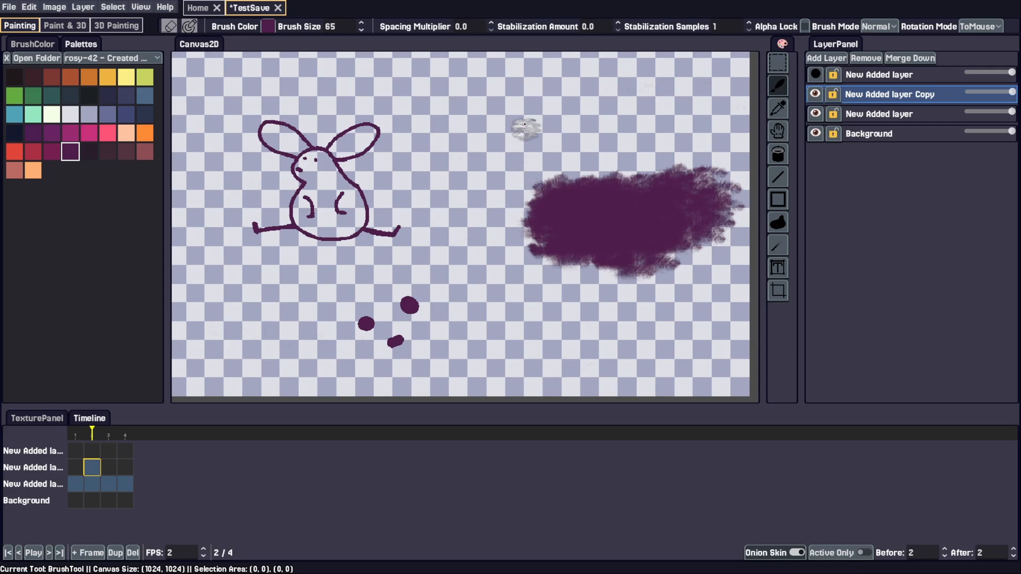
- Remove the duplicated bunny layer and the hidden scribble layer
drag(549, 89, 602, 131)
click(866, 58)
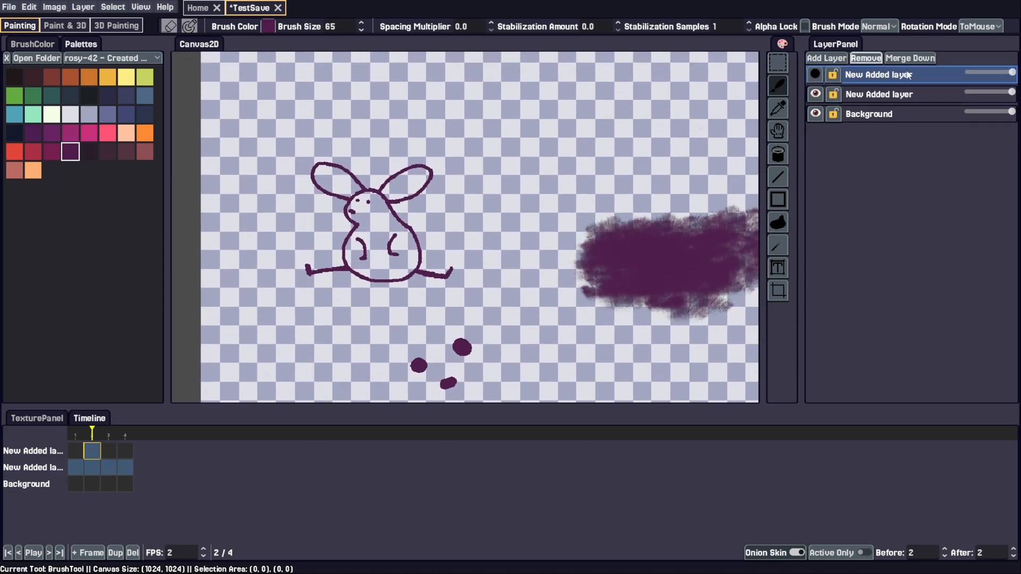
click(879, 61)
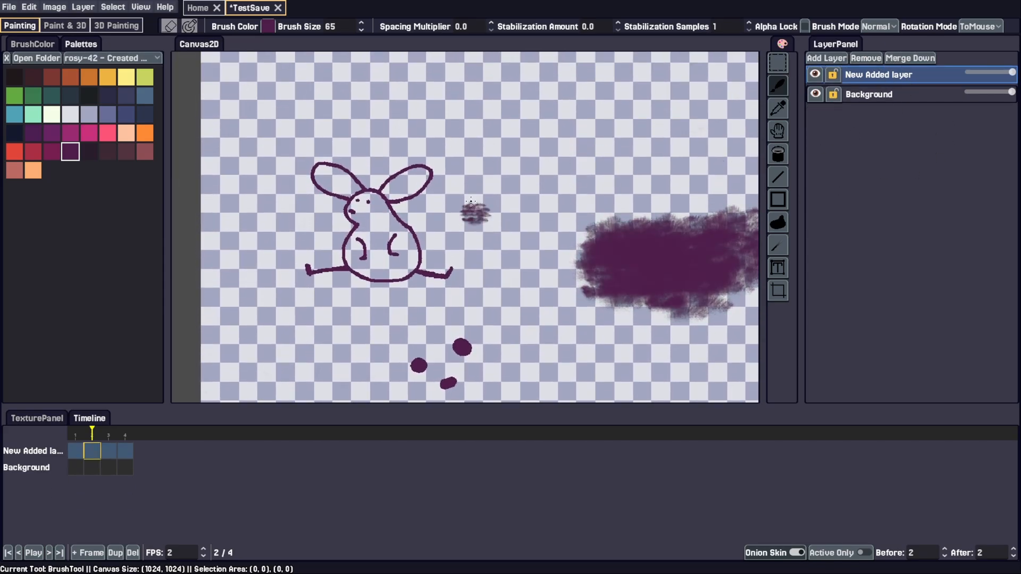
- Add a new layer and paint a thick purple curved stroke on it just above the bunny's ears
click(83, 7)
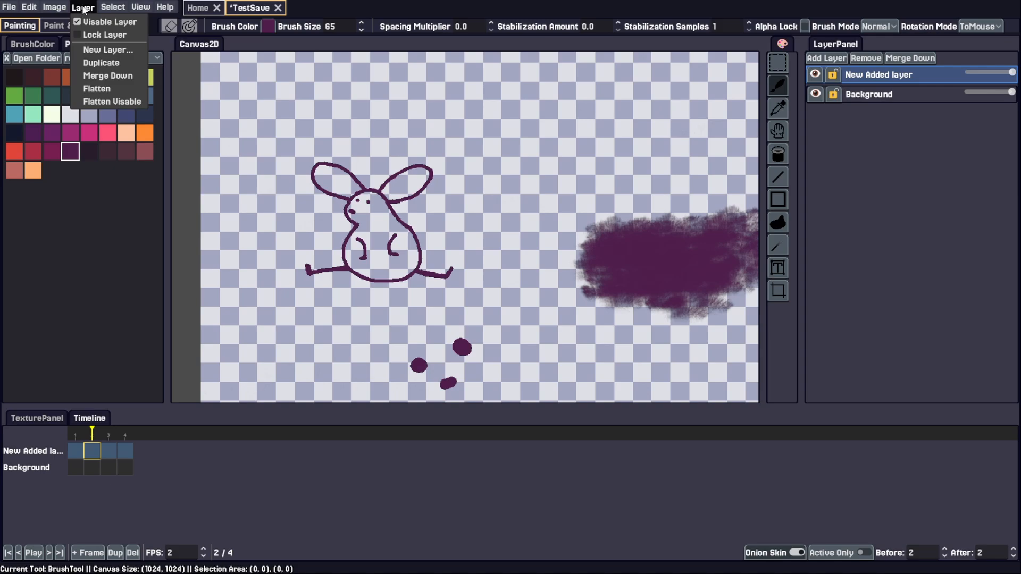
click(927, 175)
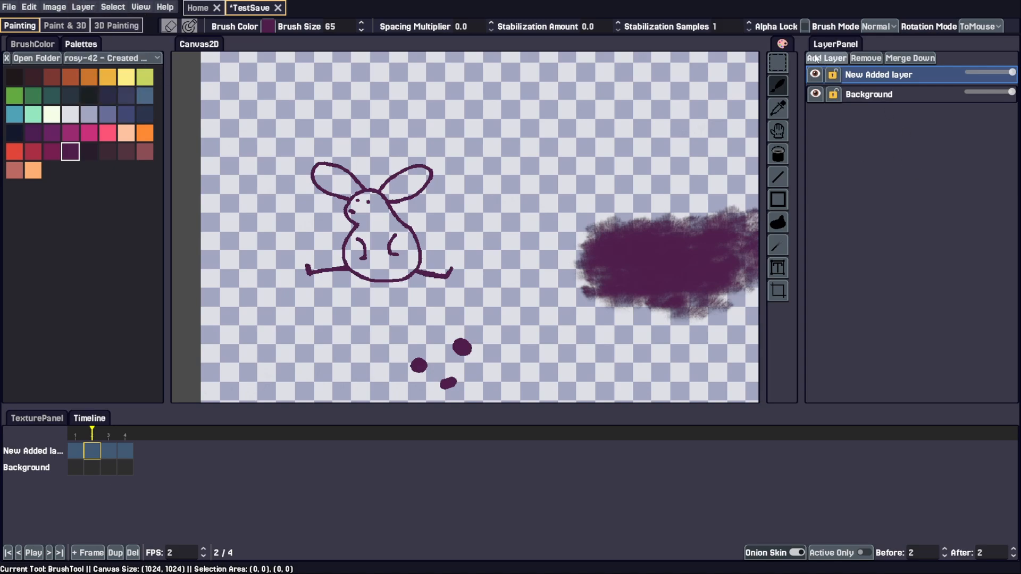
click(816, 59)
mouse_move(364, 96)
mouse_down()
mouse_move(293, 126)
mouse_move(384, 160)
mouse_up()
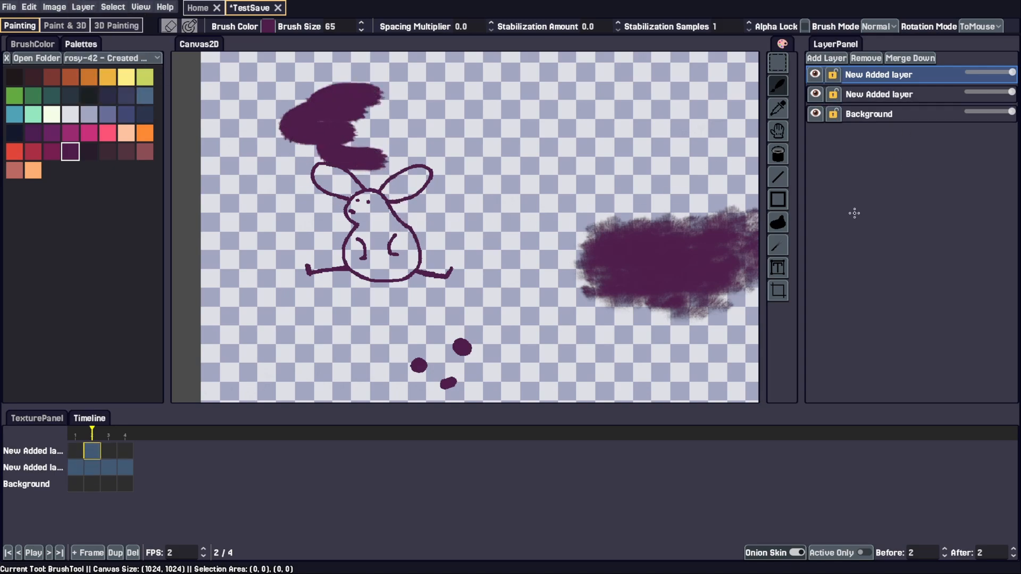
- Switch the visibility of the top two layers off and on to compare what each one contains
click(815, 75)
click(815, 75)
click(815, 94)
click(815, 94)
click(815, 75)
click(816, 75)
click(223, 119)
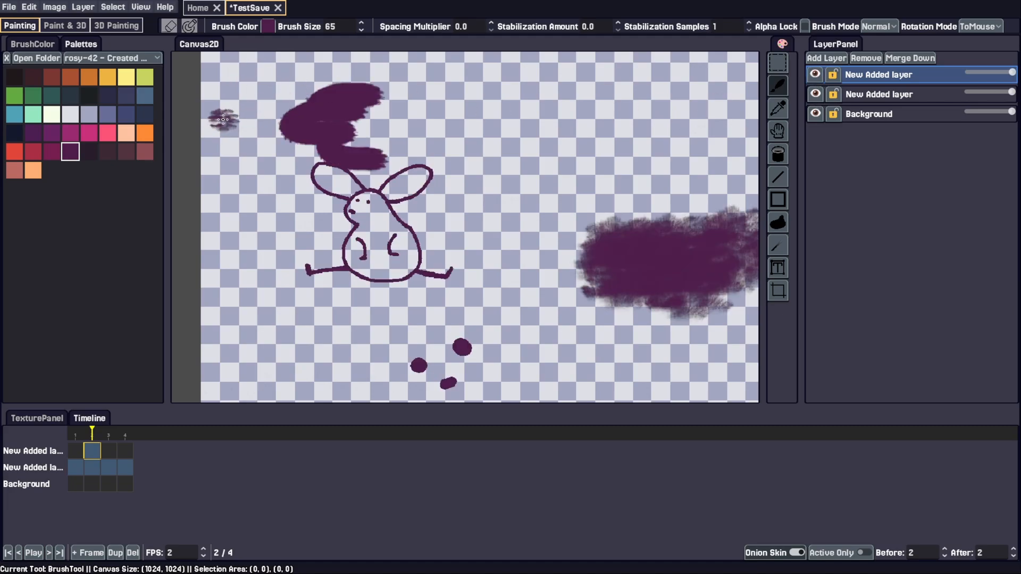
- Merge the purple stroke's layer down into the bunny layer and switch the merged layer's visibility off and on
click(86, 8)
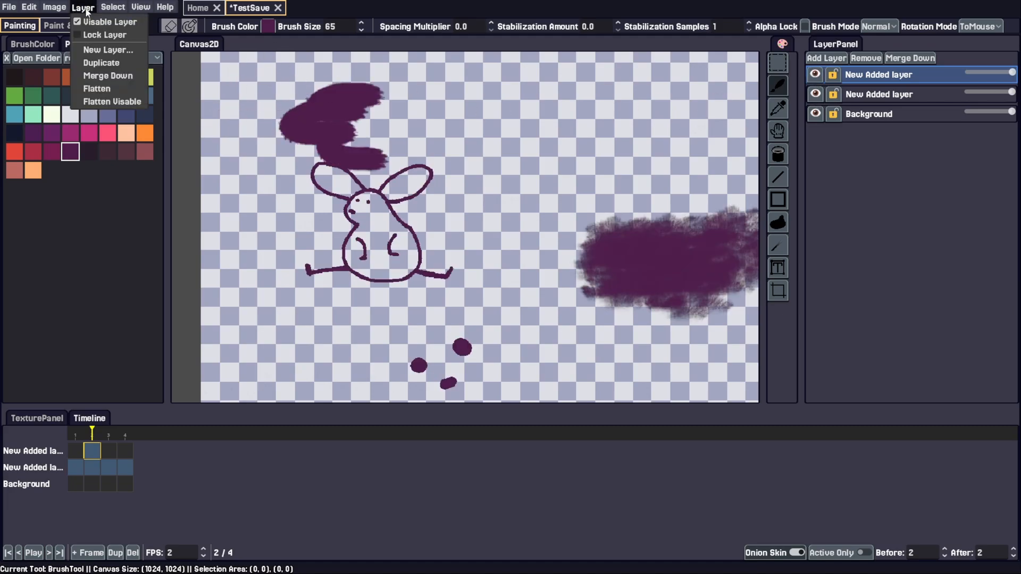
click(130, 73)
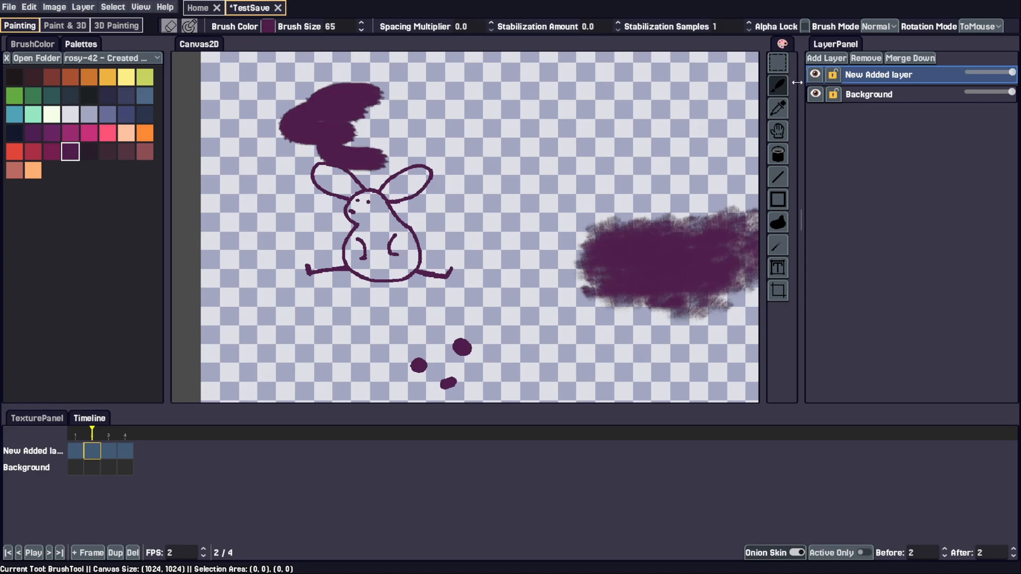
click(814, 75)
click(815, 75)
- Try erasing diagonally across the merged purple stroke and bunny, and undo back to before the layer merge
key(e)
mouse_move(322, 92)
mouse_down()
mouse_move(388, 147)
mouse_move(462, 274)
mouse_up()
key(e)
key(ctrl+z)
key(ctrl+z)
key(ctrl+z)
key(ctrl+y)
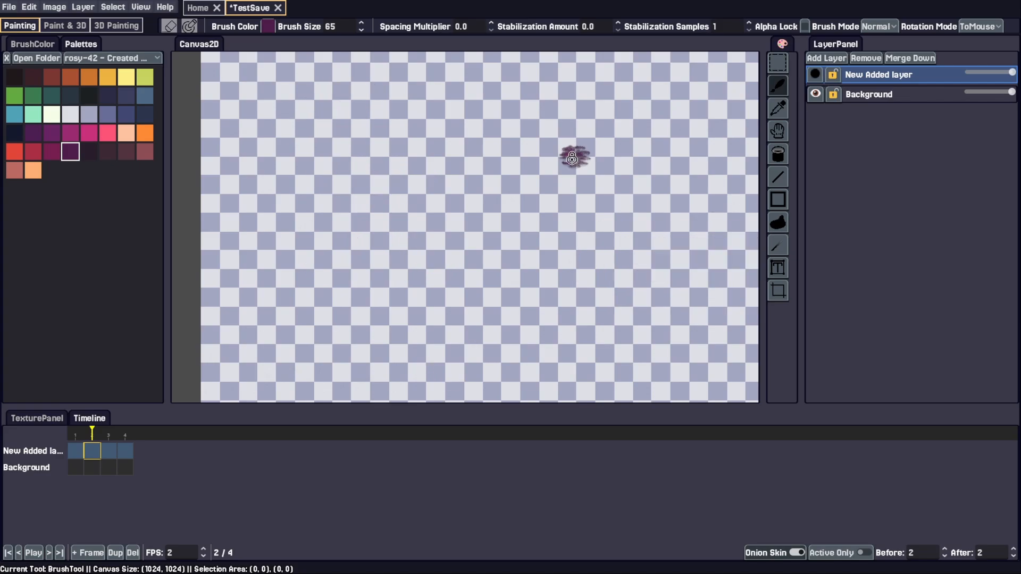
key(ctrl+y)
key(ctrl+z)
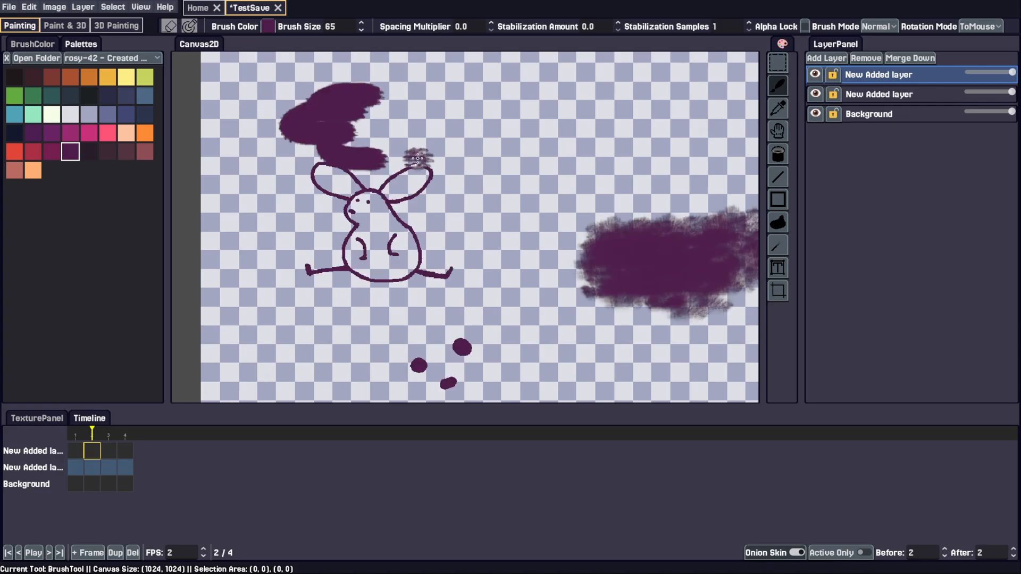
- Switch the top layer's visibility off and on, and flatten all layers into one
click(817, 79)
click(817, 79)
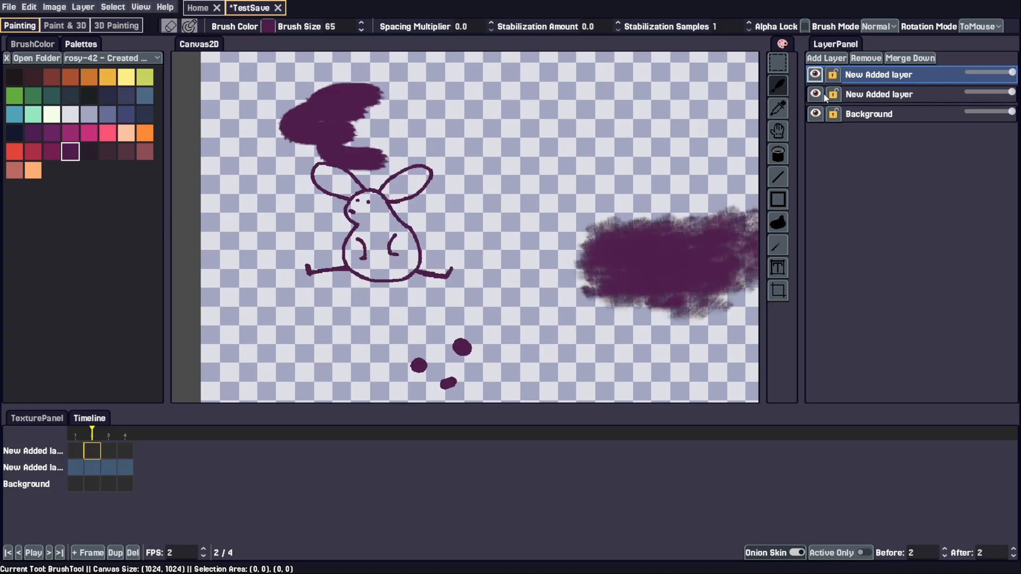
click(83, 6)
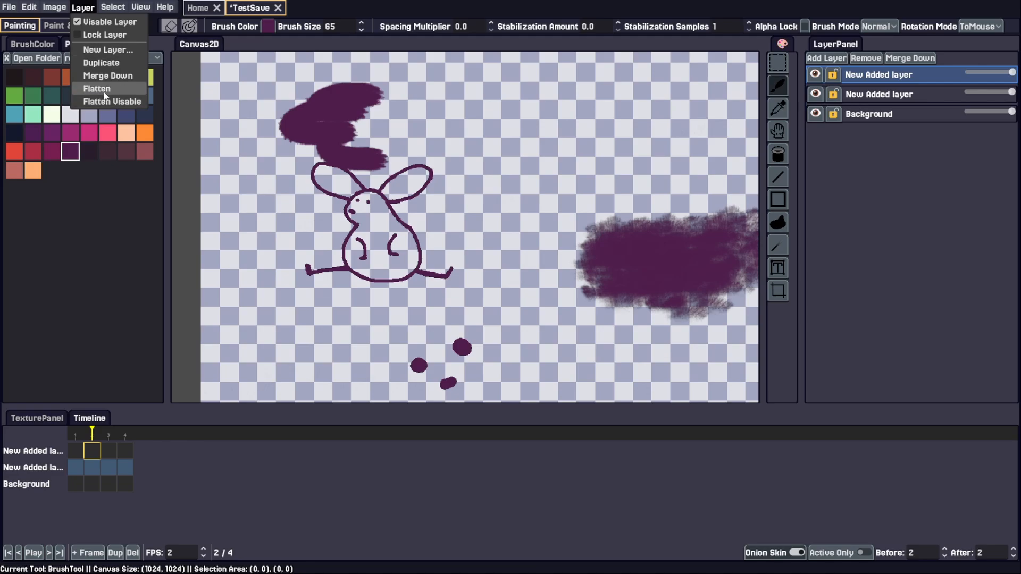
click(106, 93)
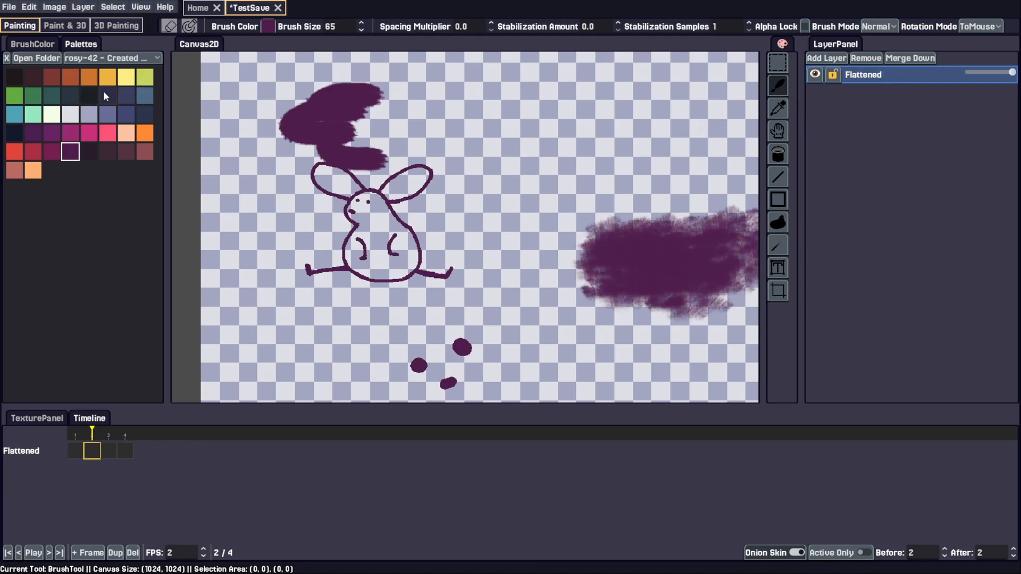
- Switch the flattened layer's visibility off and on to check its contents, and undo the flattening
click(819, 75)
click(819, 75)
click(819, 76)
click(819, 75)
click(464, 177)
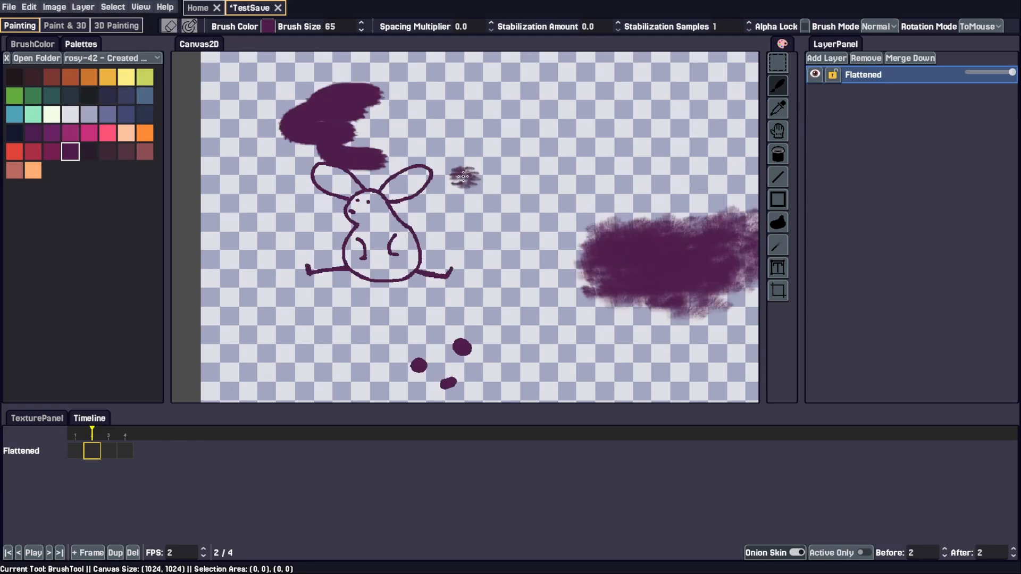
key(ctrl+z)
key(ctrl+z)
- Hide the top layer with the purple stroke and flatten only the visible layers
click(82, 7)
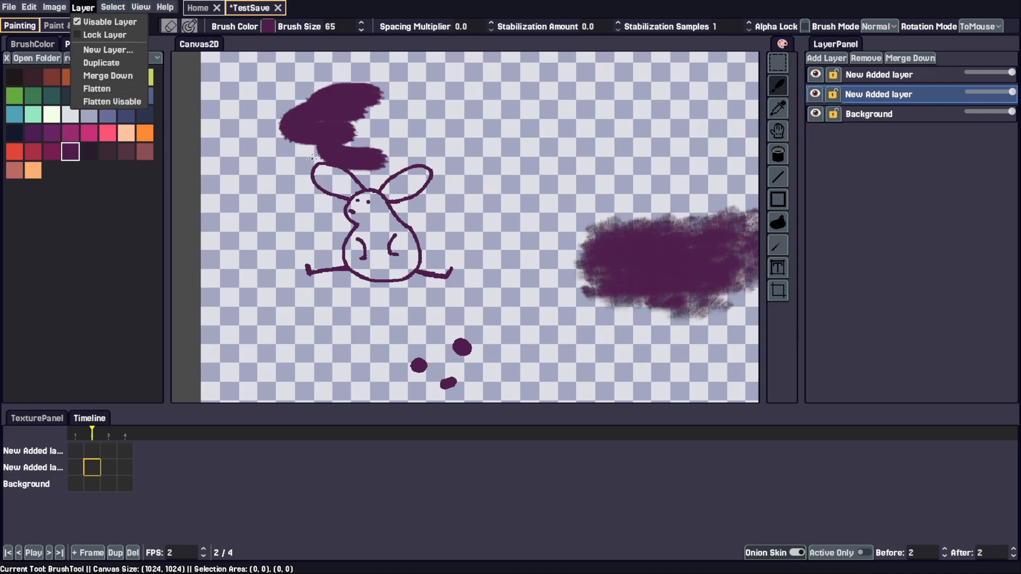
click(904, 185)
click(816, 75)
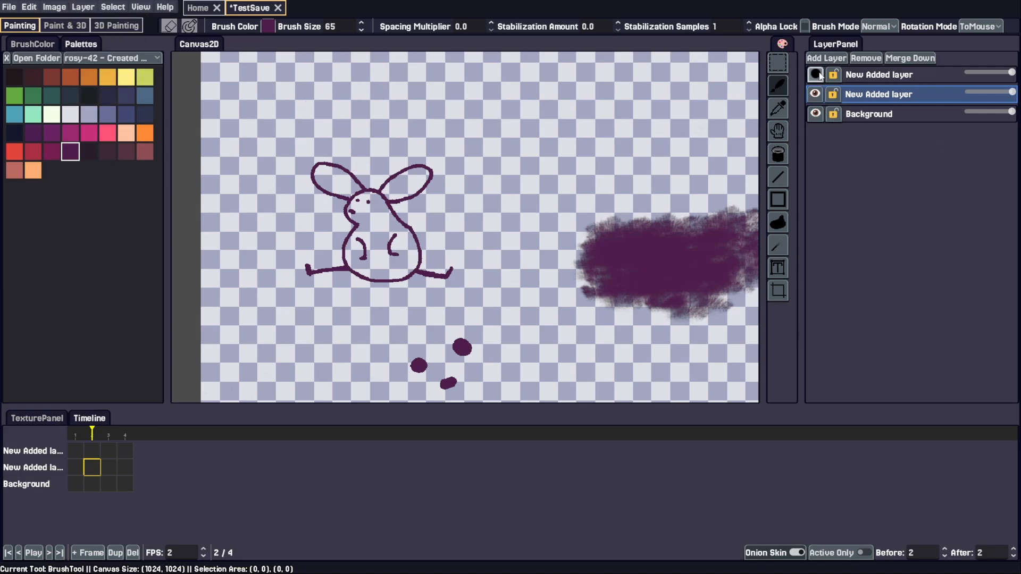
click(83, 7)
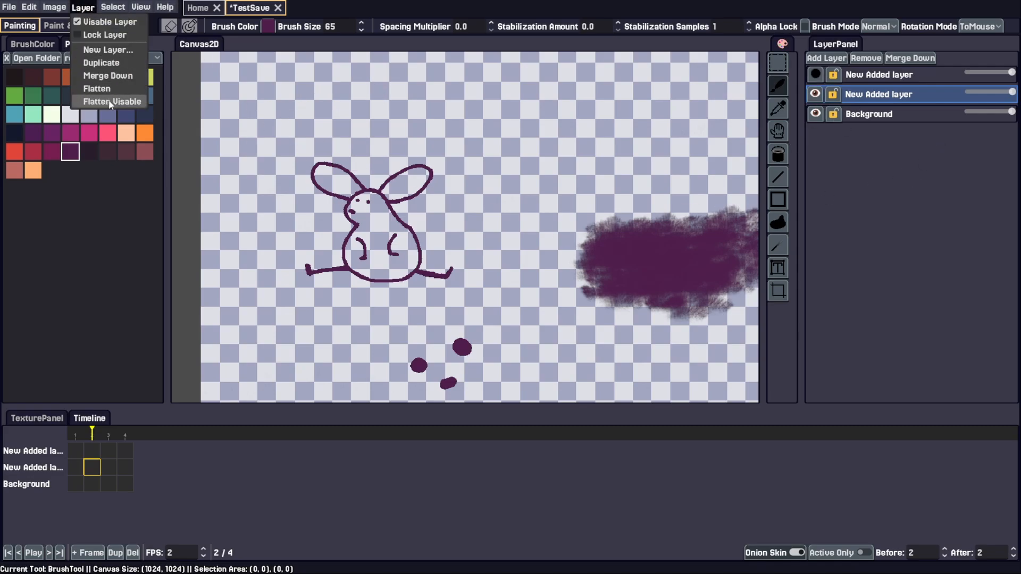
click(104, 102)
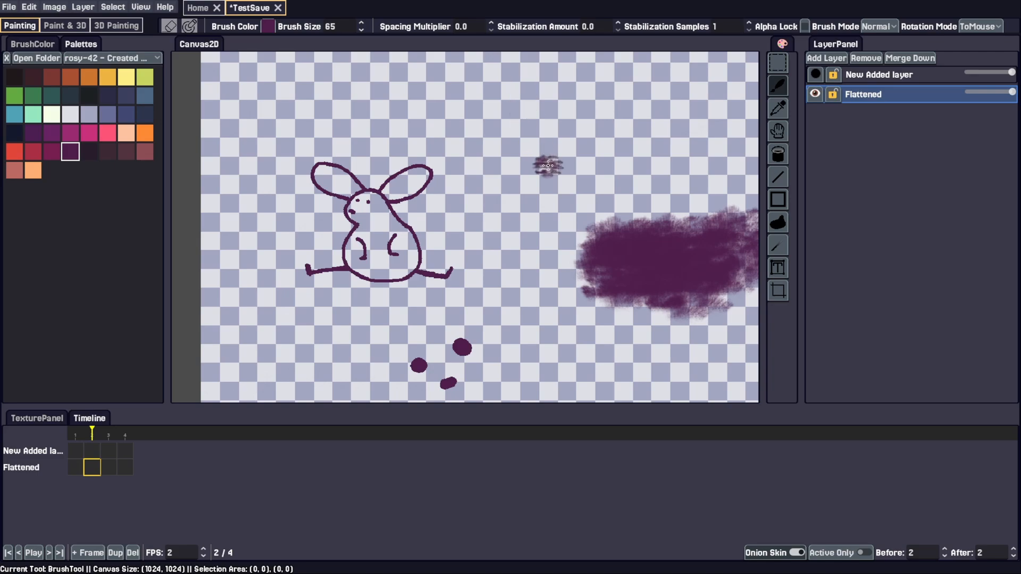
- Switch the purple stroke layer's visibility repeatedly to compare it with the Flattened layer, leaving it visible
click(816, 76)
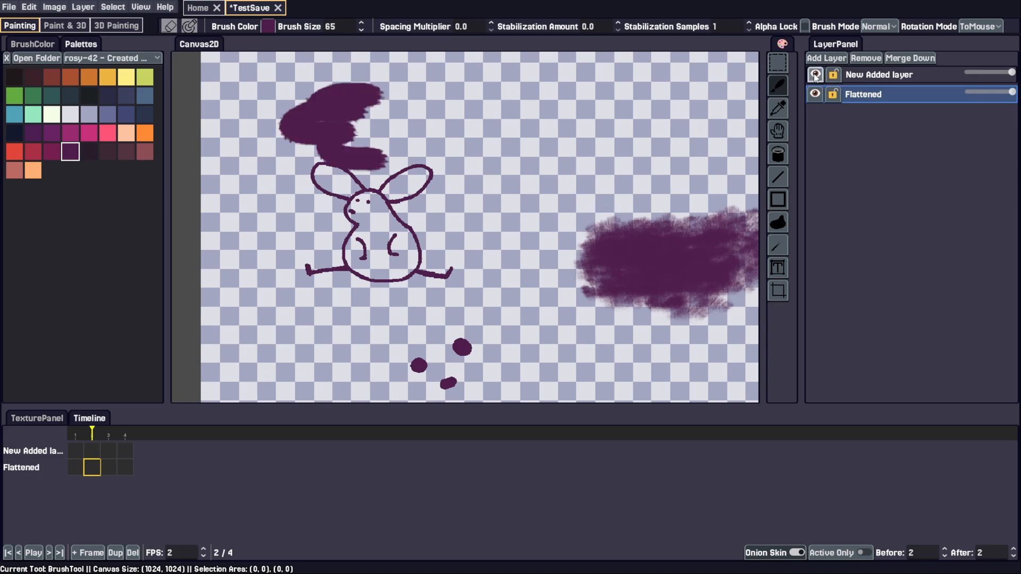
click(816, 75)
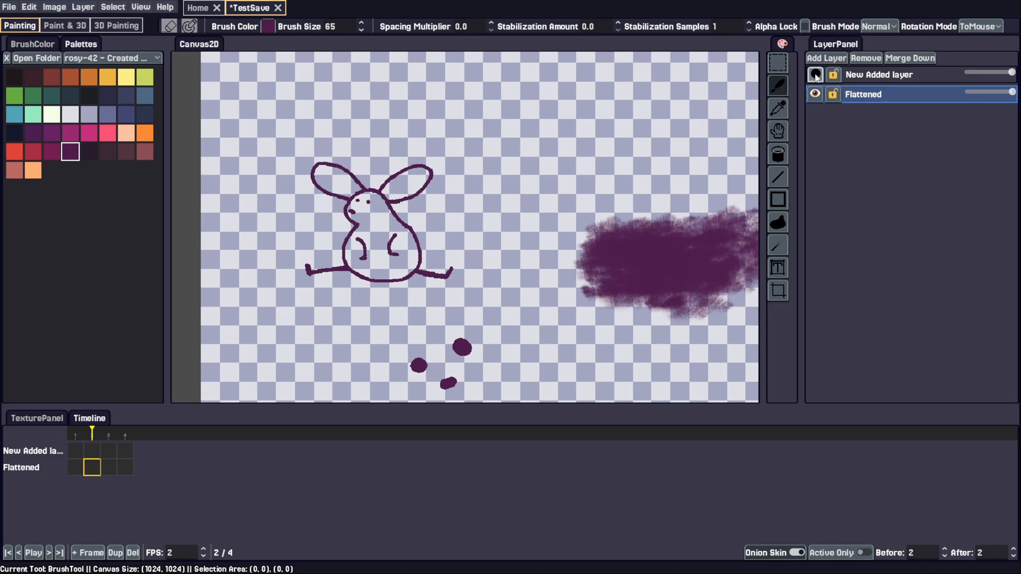
click(816, 75)
click(817, 75)
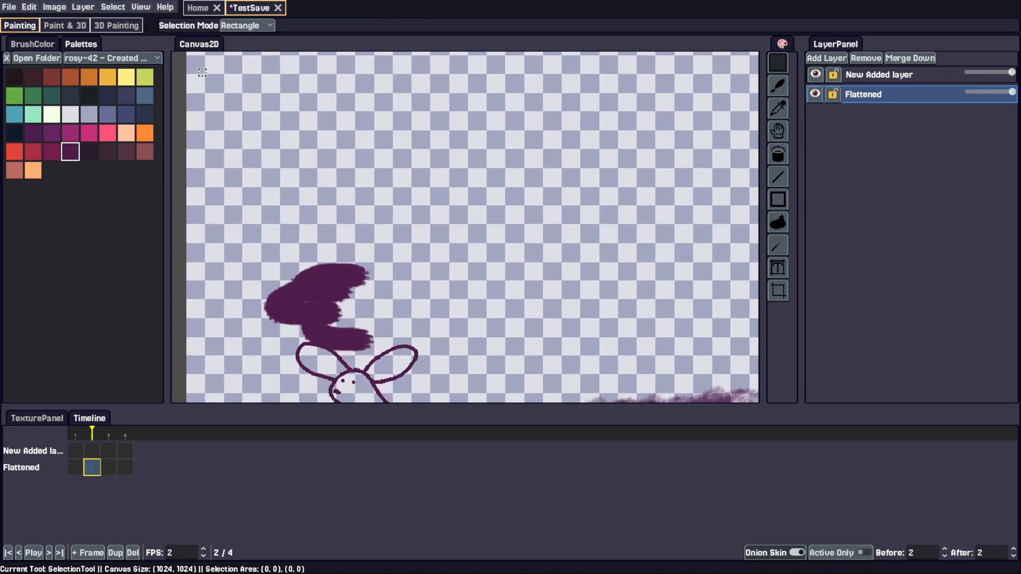
- Select the entire Flattened layer, move its artwork up and to the right of the purple stroke, and deselect
click(112, 7)
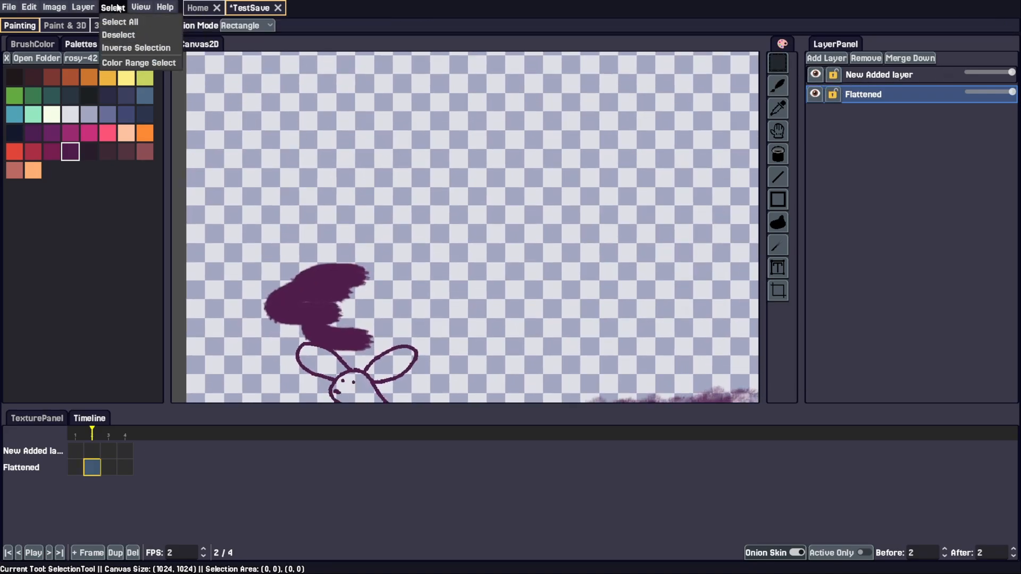
click(121, 22)
drag(369, 198, 486, 204)
click(226, 145)
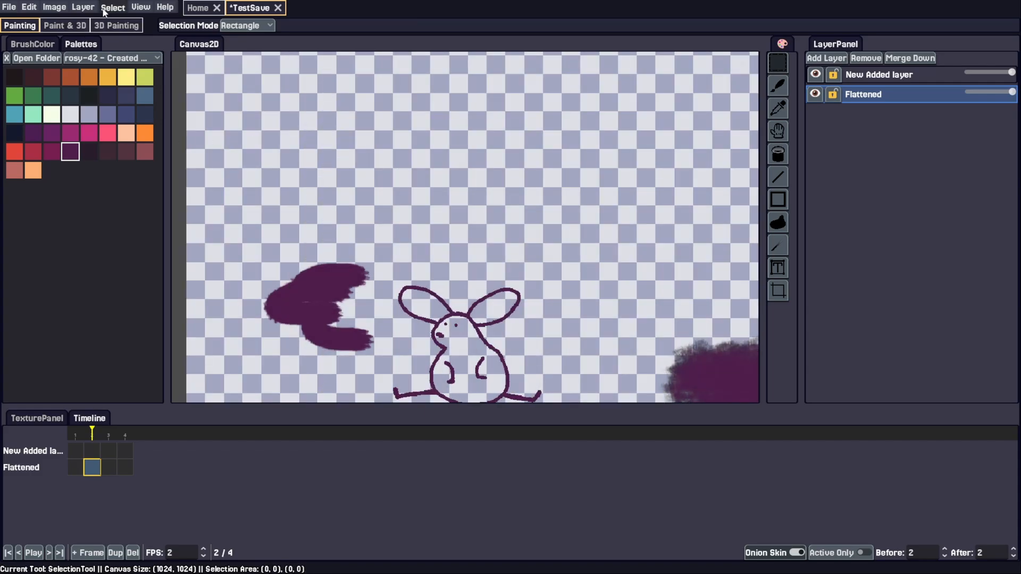
- Draw a rectangular selection of about 363 × 482 px around the bunny drawing and deselect it
click(120, 8)
drag(377, 128, 591, 413)
drag(553, 351, 539, 274)
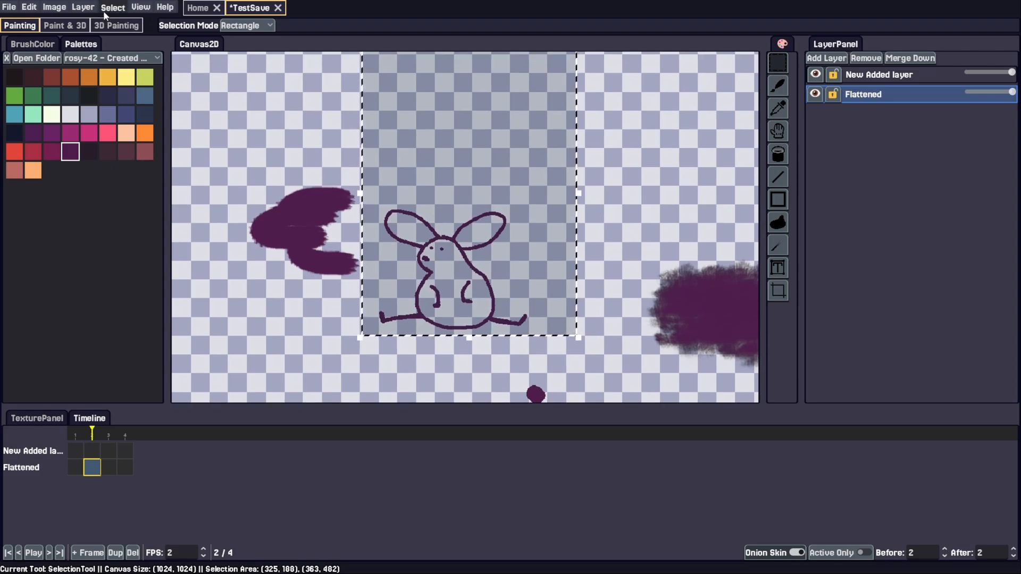
click(109, 9)
click(118, 34)
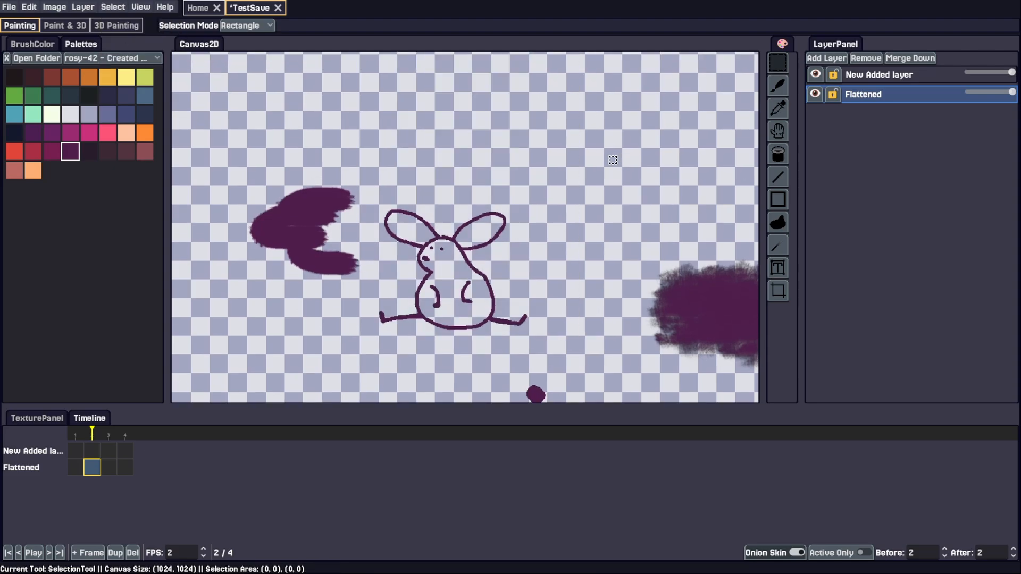
- Try inverting the selection with nothing selected and clear the result
click(112, 7)
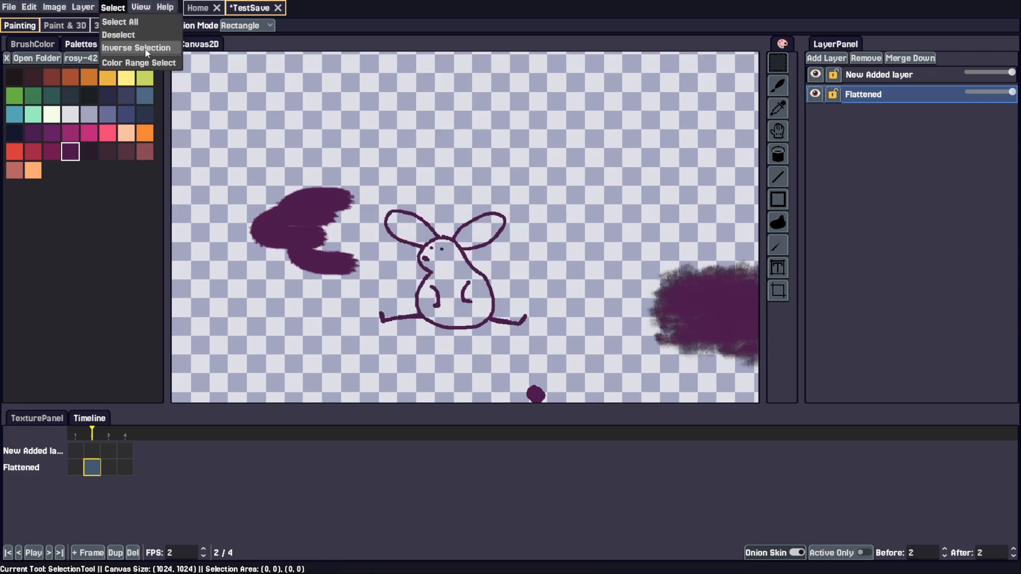
click(145, 48)
click(540, 338)
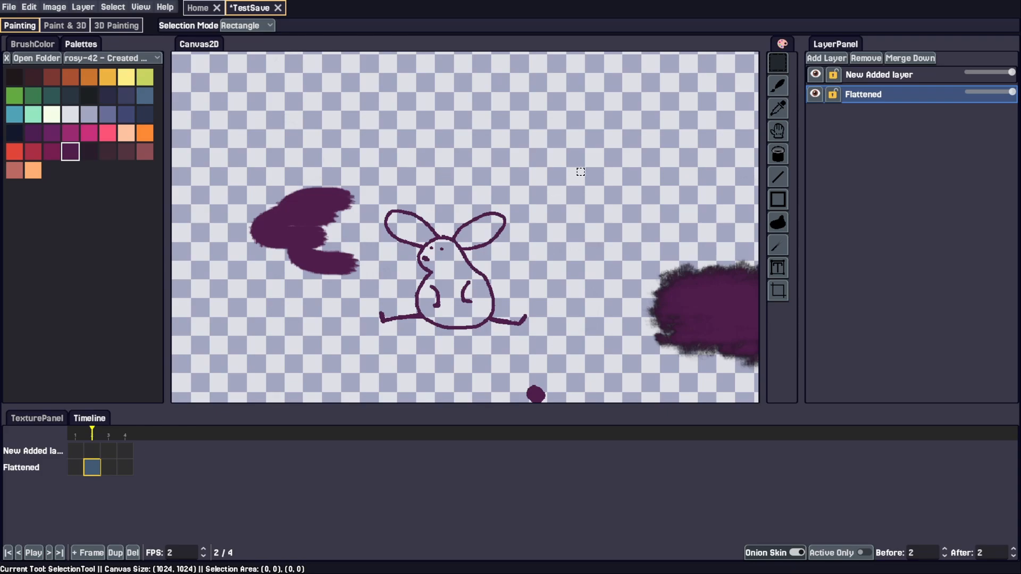
- Invert a rectangular selection of about 153 × 122 px drawn over the bunny's left ear, and clear it
drag(358, 182, 451, 257)
click(113, 7)
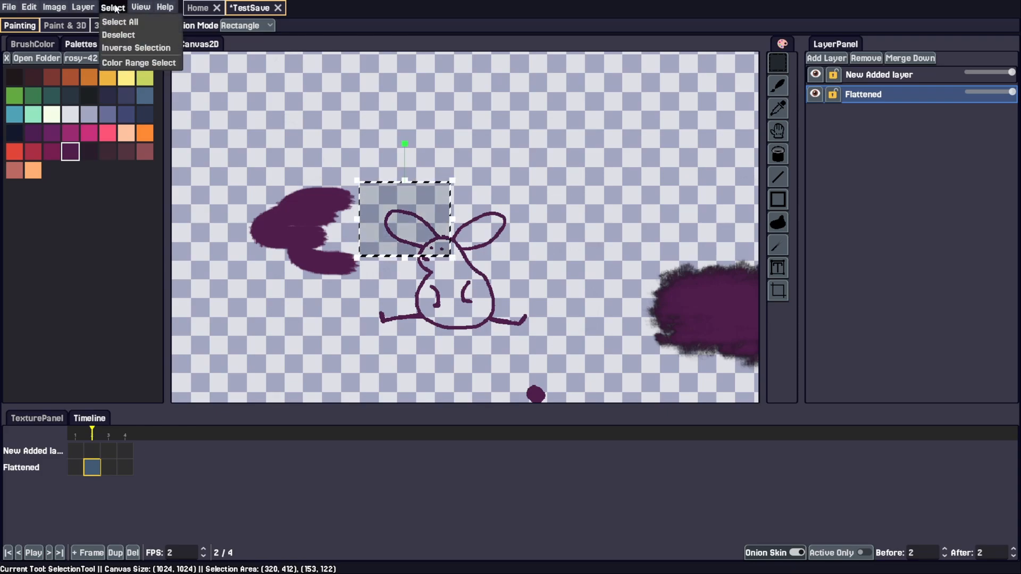
click(139, 47)
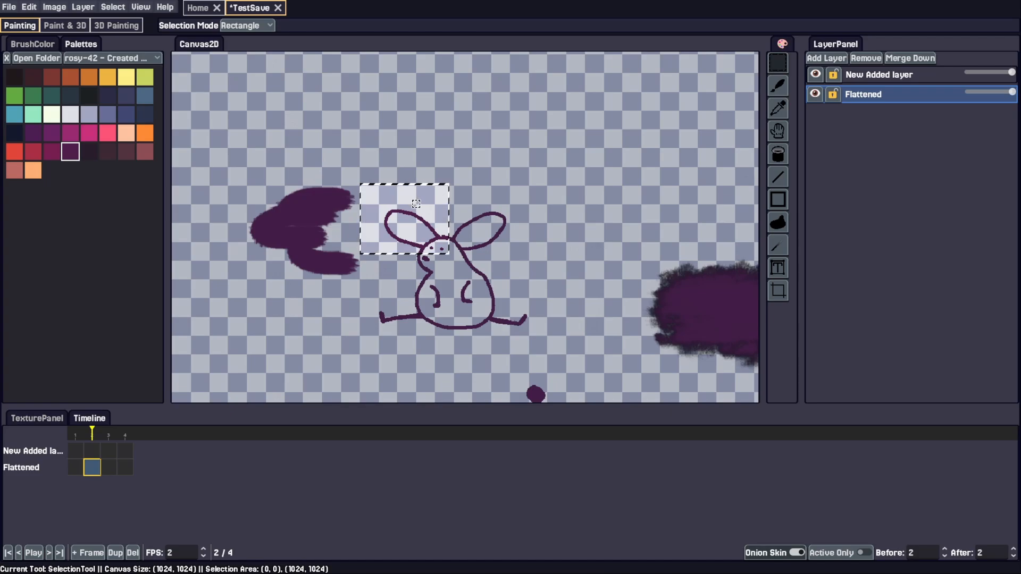
click(474, 282)
- Select the artwork on the Flattened layer by colour range, sampling the purple 4f1d4c from the large brush stroke
click(112, 8)
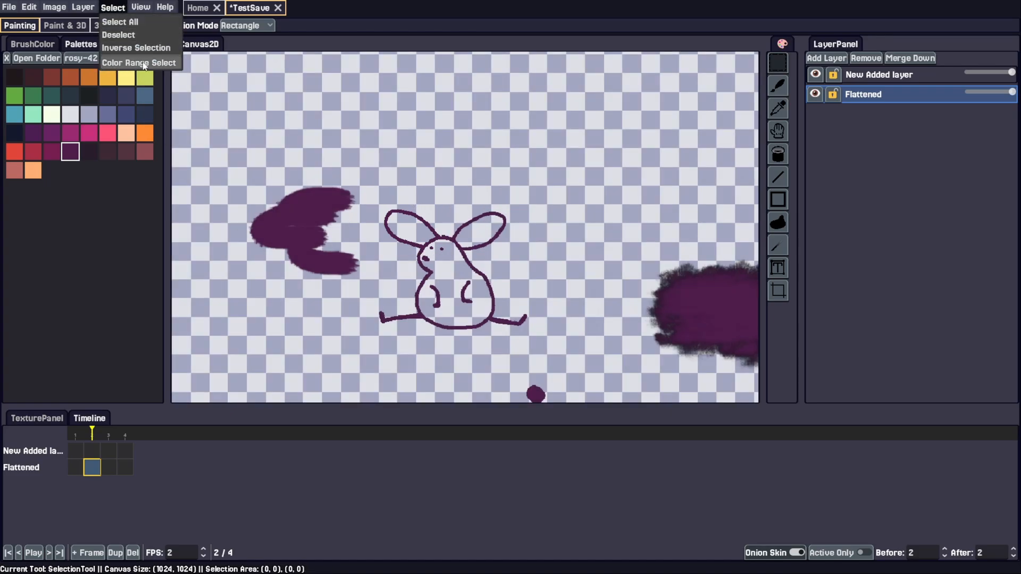
click(144, 63)
click(530, 260)
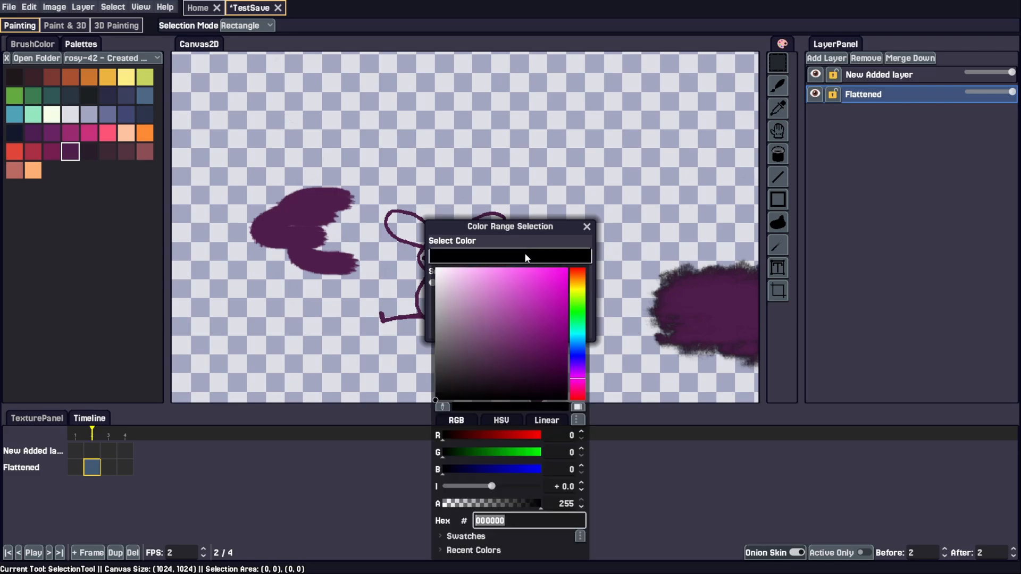
click(442, 407)
click(313, 206)
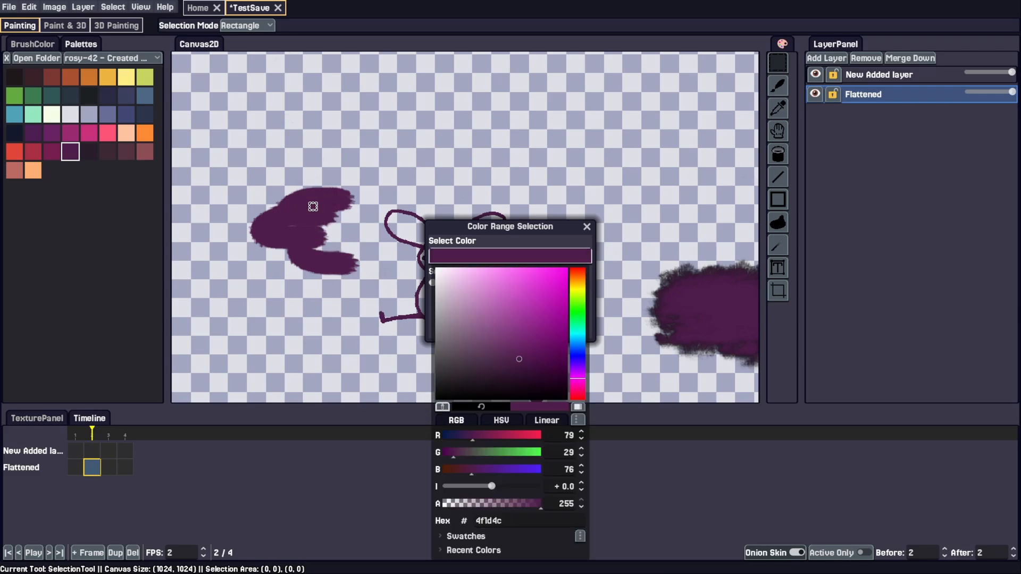
click(488, 243)
click(477, 333)
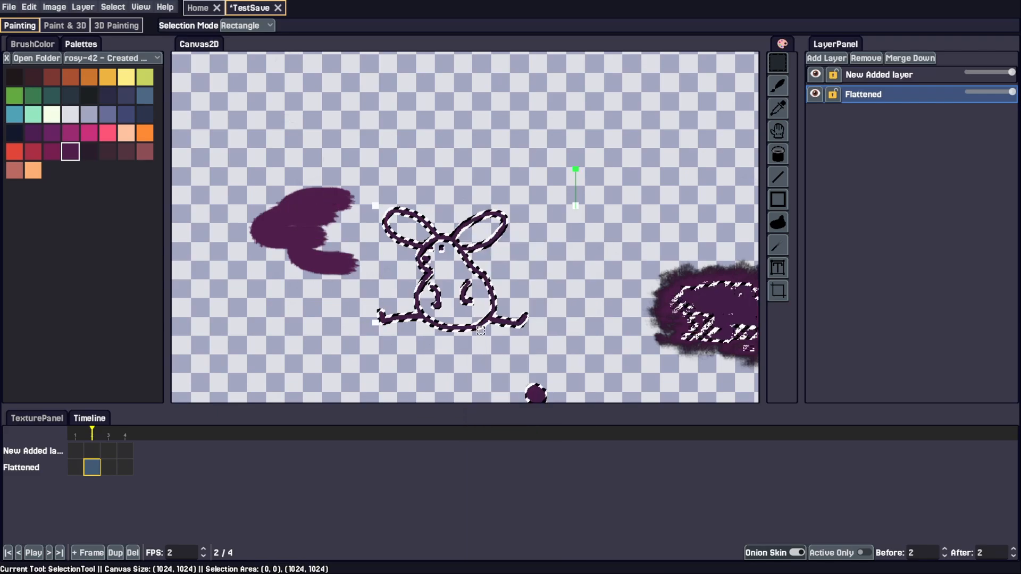
- Examine the colour selection around the bunny and the purple stroke, hiding and showing the New Added layer to compare, and clear the selection
scroll(513, 223, up, 3)
scroll(514, 222, down, 2)
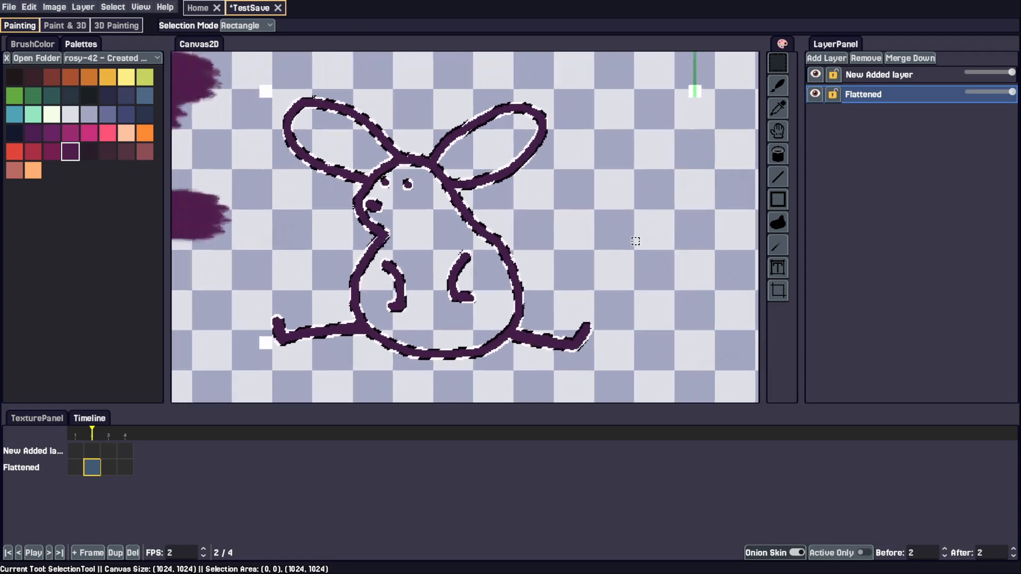
scroll(422, 253, up, 2)
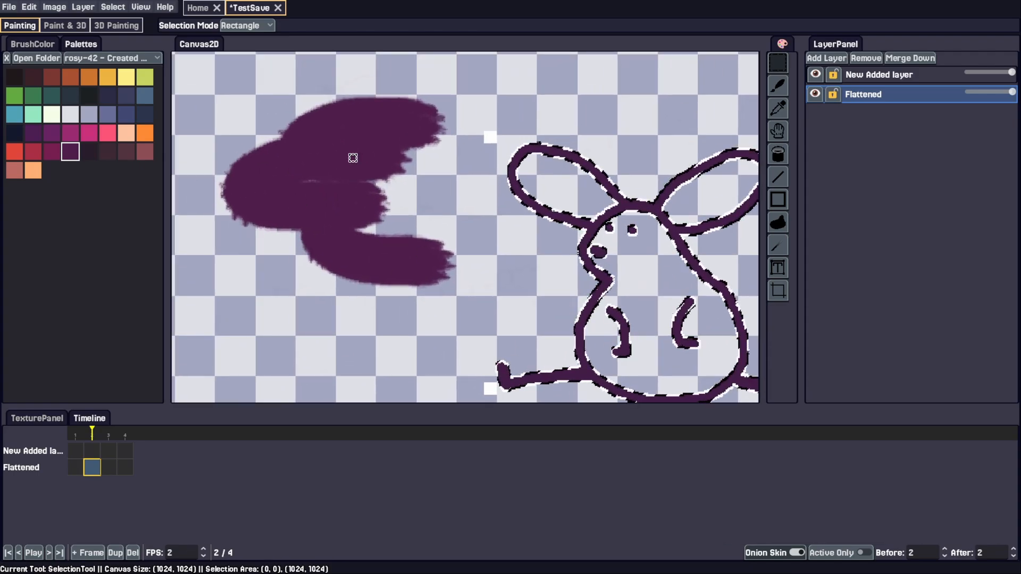
click(816, 77)
click(816, 77)
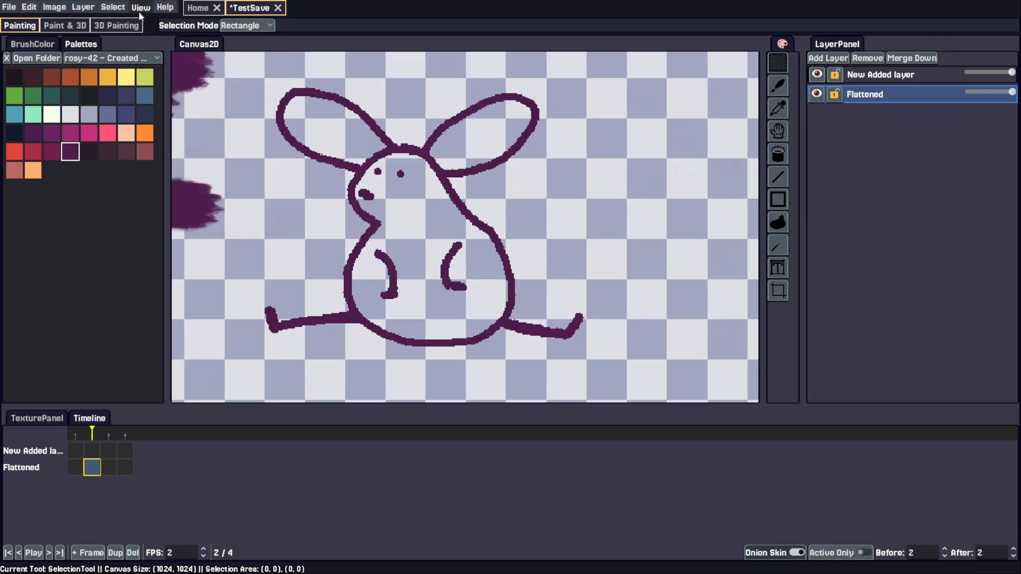
- Open the Layouts dialog, move it aside to review the saved layouts and layout commands, and close it
click(140, 12)
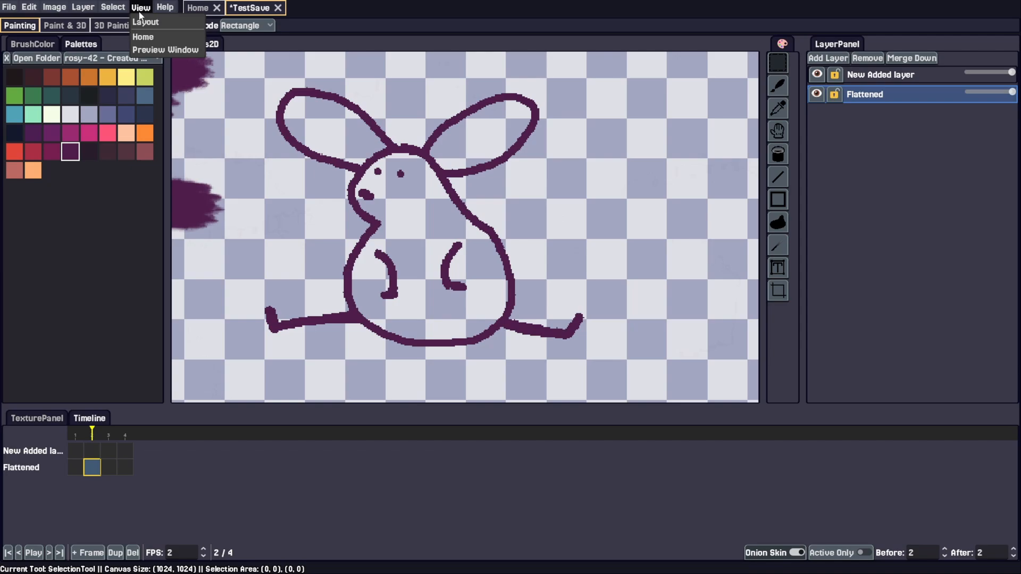
click(165, 23)
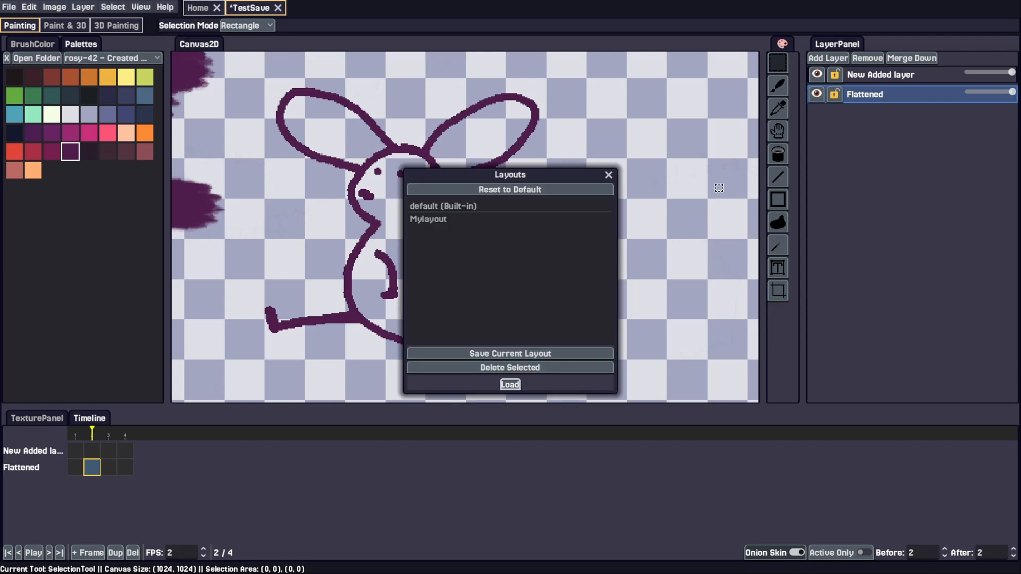
drag(520, 175, 624, 159)
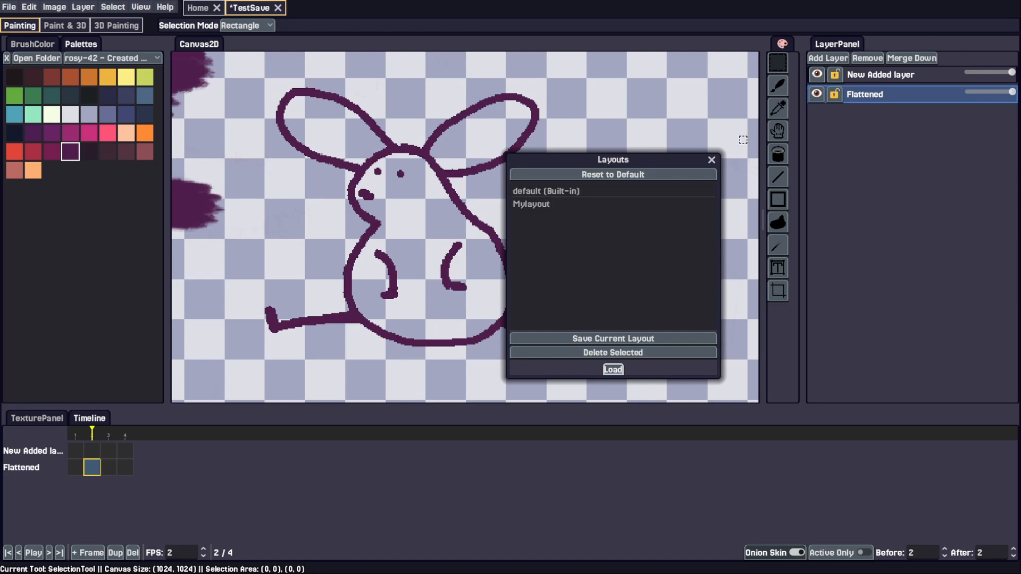
drag(654, 167, 612, 128)
click(671, 121)
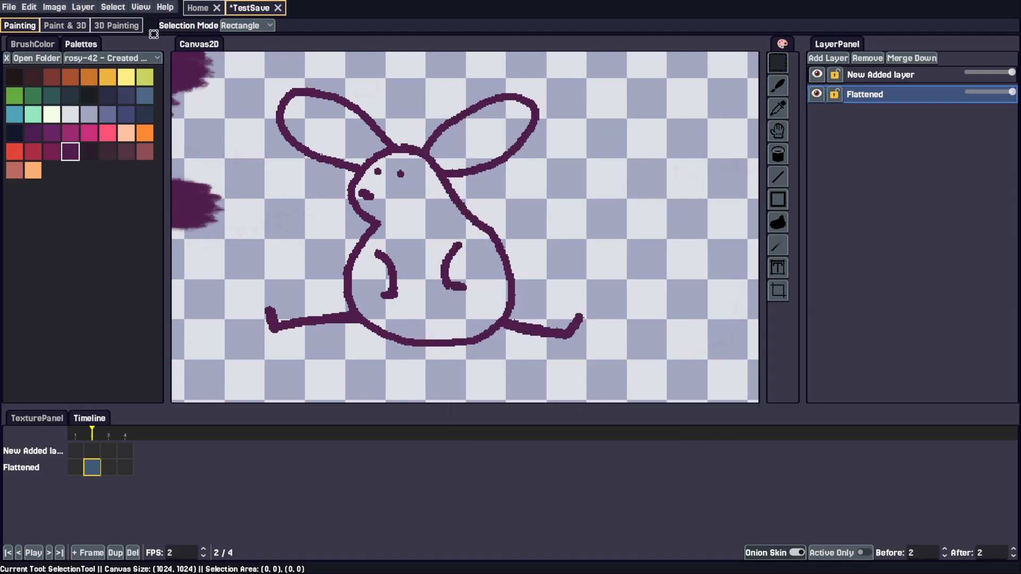
- Open an additional Home page, close it again, and save the TestSave project
click(141, 8)
click(156, 35)
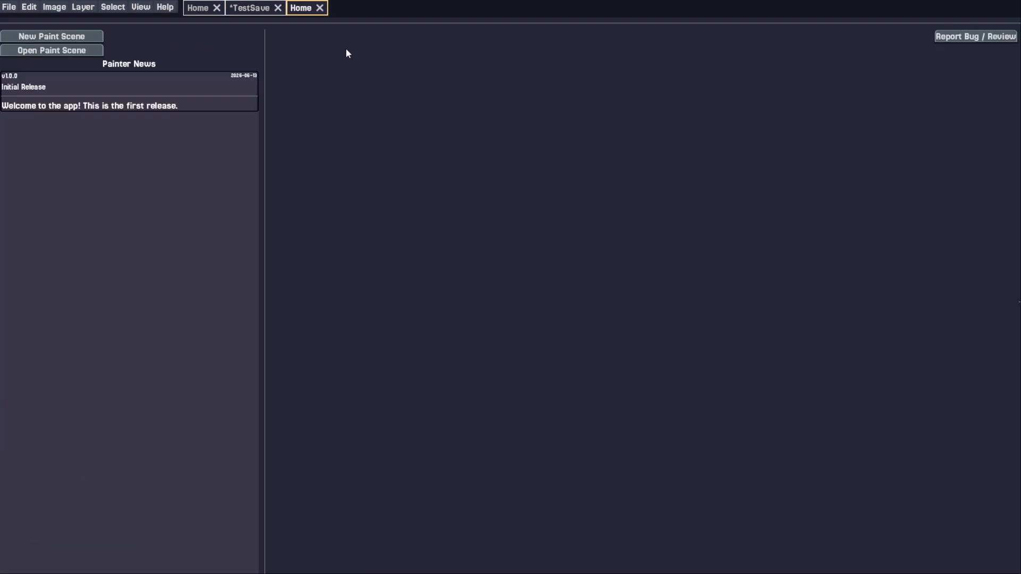
click(320, 8)
key(ctrl+s)
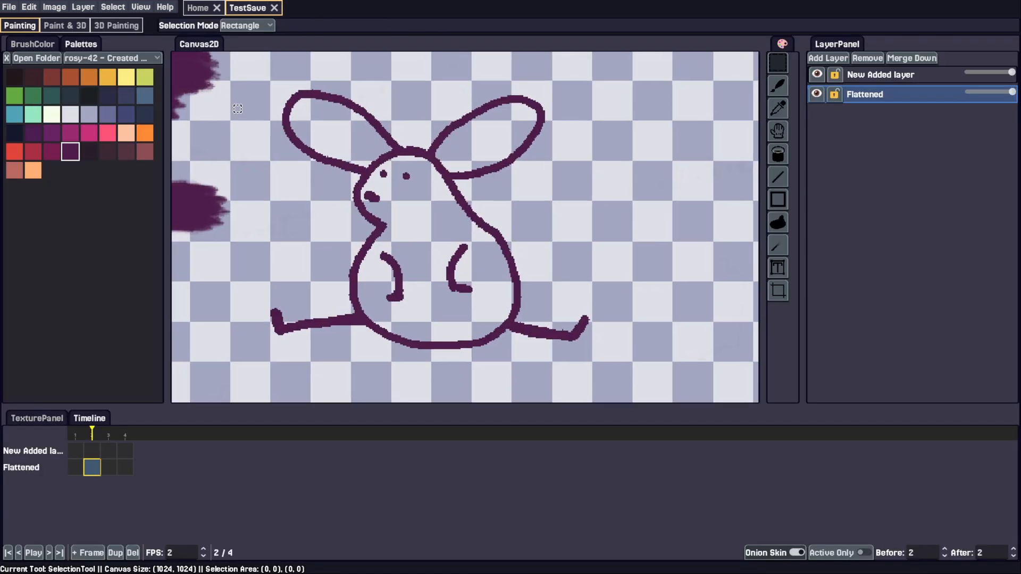
- Show the floating Preview window, move it slightly up, and close it
click(141, 7)
click(162, 49)
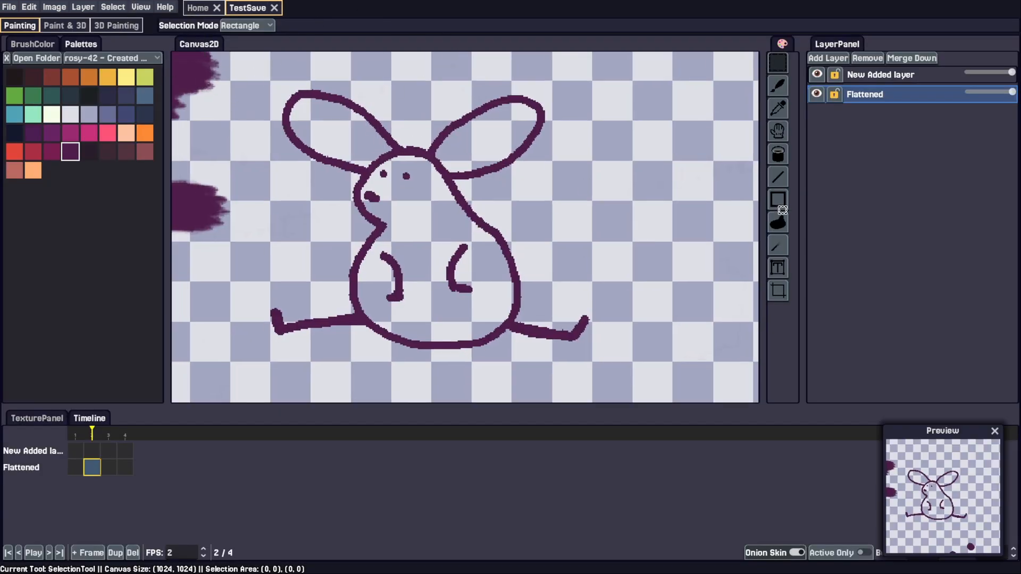
drag(969, 448, 963, 417)
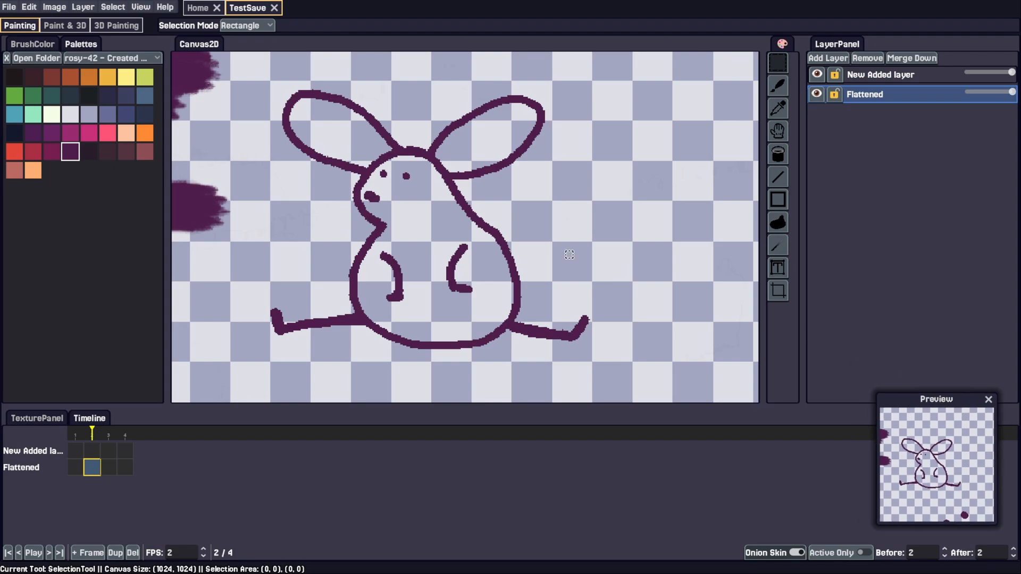
click(988, 401)
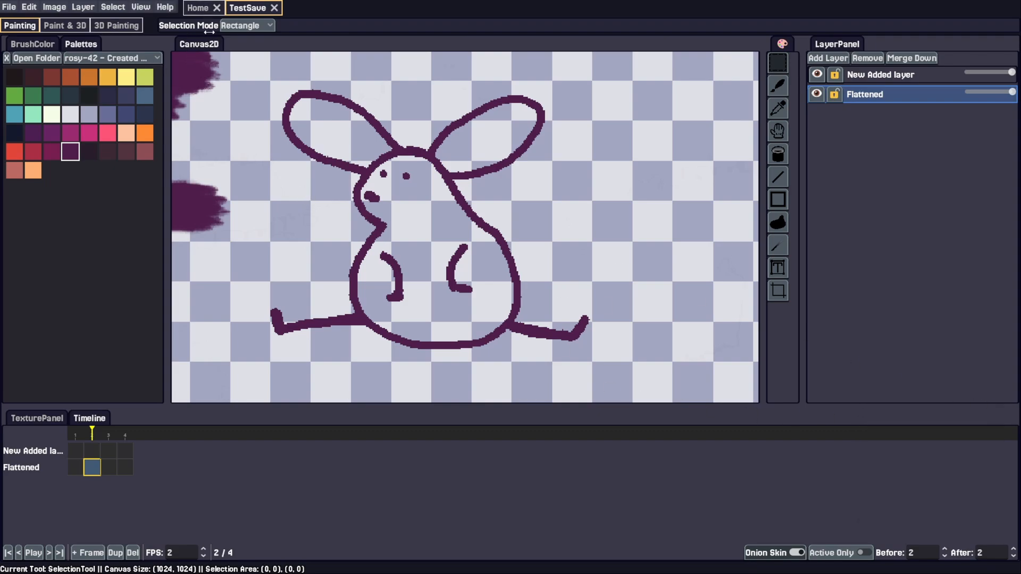
- Review the available Help commands, including Reset Canvas State, without running any of them
click(165, 7)
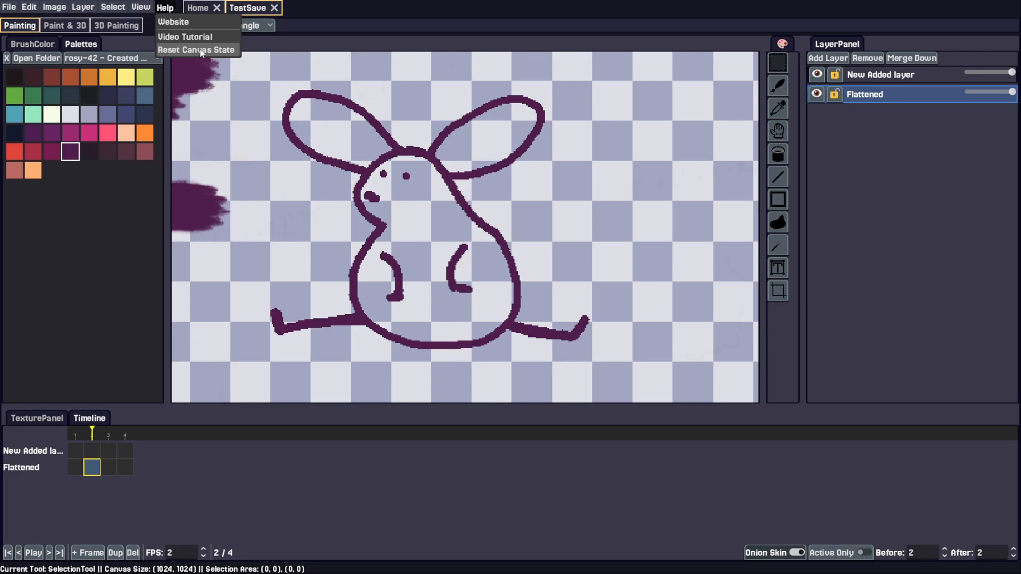
click(649, 110)
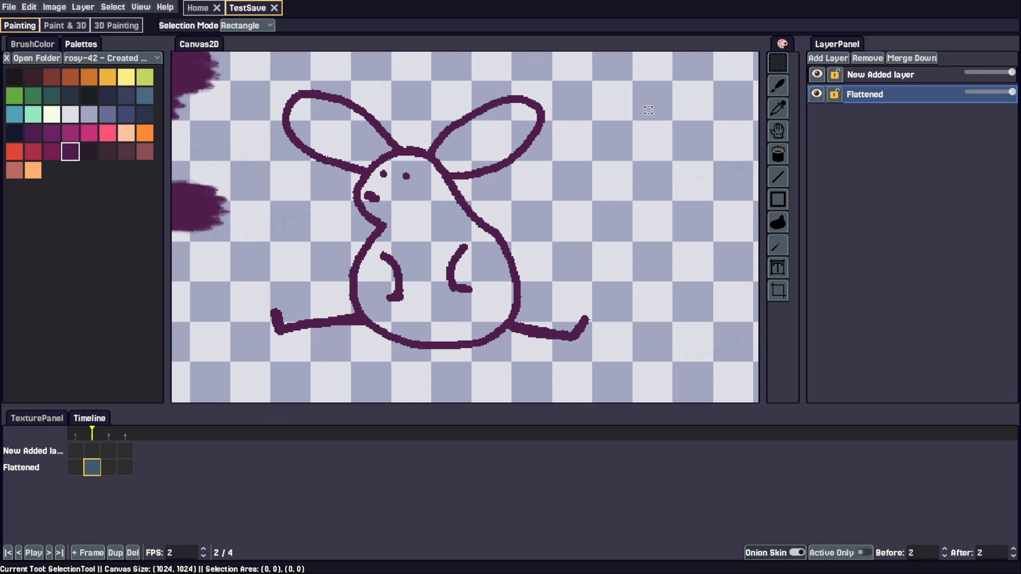
- Try a brush stroke beside the bunny, set the brush colour to 682363, and undo the stroke
click(778, 88)
mouse_move(634, 162)
mouse_down()
mouse_move(499, 130)
mouse_move(559, 110)
mouse_move(532, 109)
mouse_up()
click(33, 46)
click(93, 132)
key(ctrl+z)
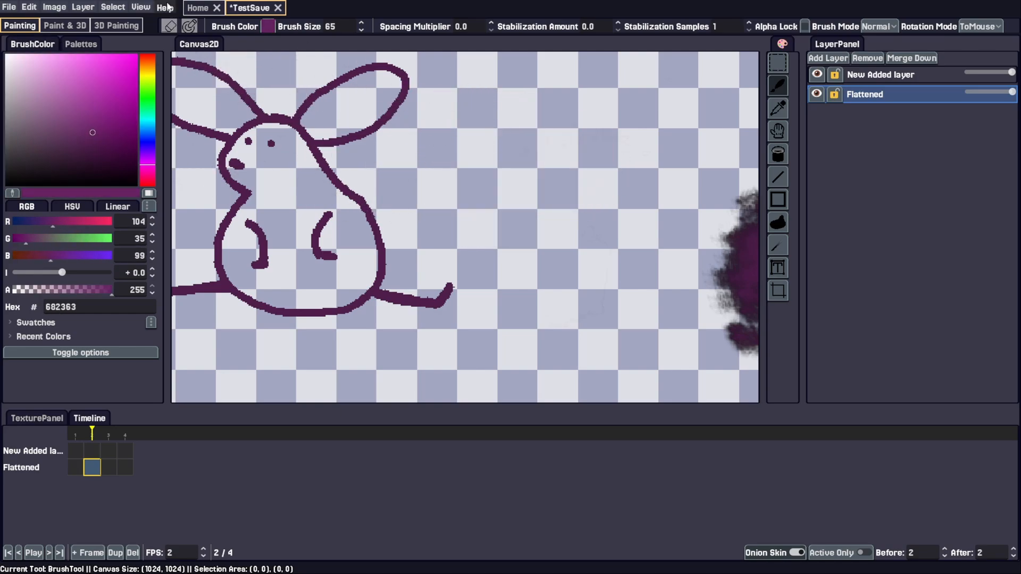
click(165, 8)
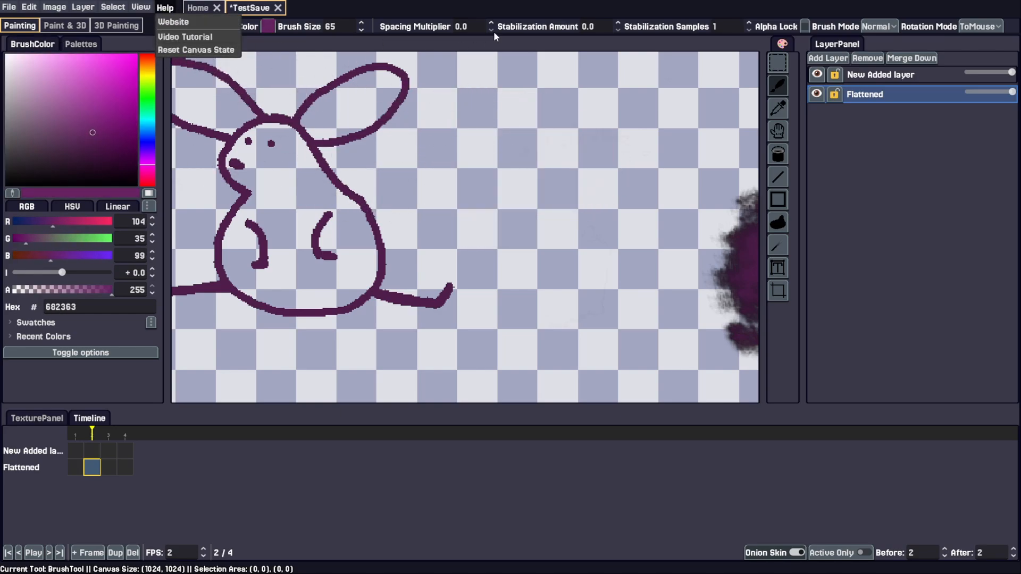
click(504, 15)
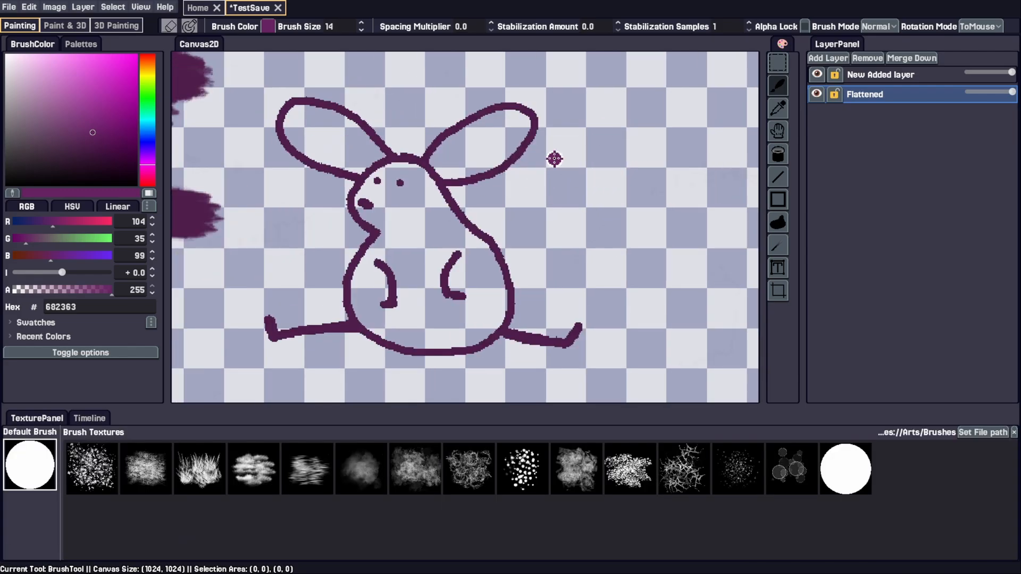
- View the Paint & 3D and 3D Painting workspaces, and return to the Painting workspace
click(51, 25)
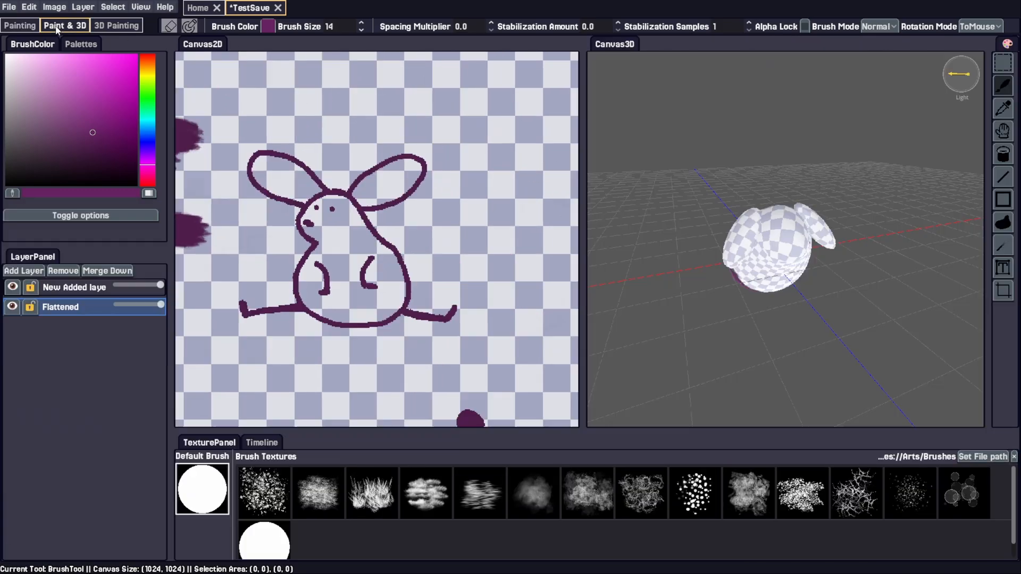
click(115, 25)
click(80, 27)
click(4, 25)
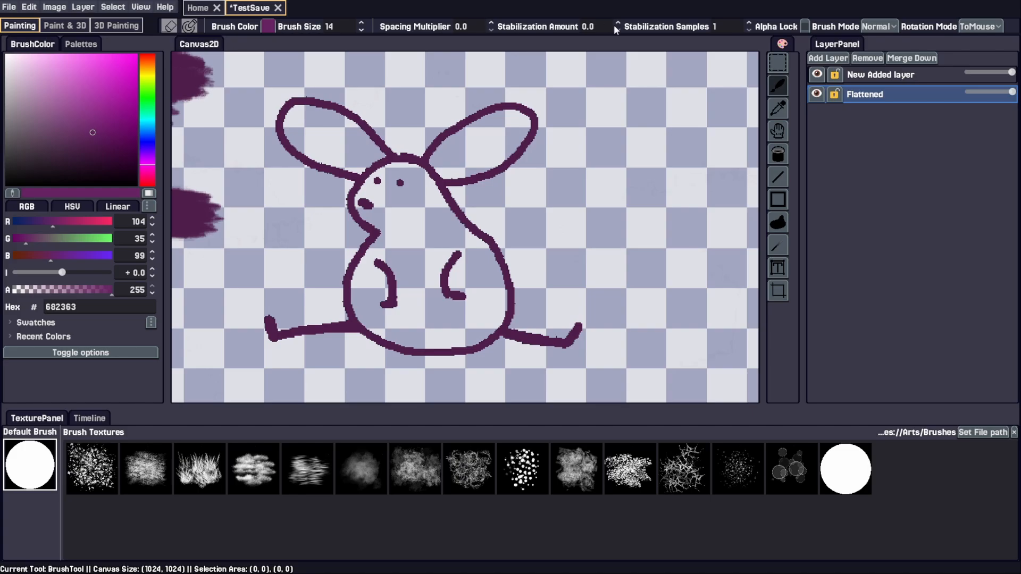
- Set the brush's stabilization amount to 0.99 and samples to 20, try strokes around the bunny's right ear, and undo them
drag(619, 23, 619, 3)
drag(749, 23, 749, 2)
drag(634, 195, 572, 217)
mouse_move(644, 99)
mouse_down()
mouse_move(680, 271)
mouse_move(384, 307)
mouse_move(247, 46)
mouse_move(302, 373)
mouse_move(562, 68)
mouse_move(324, 79)
mouse_move(253, 324)
mouse_move(476, 106)
mouse_move(492, 104)
mouse_up()
drag(531, 175, 538, 231)
key(ctrl+z)
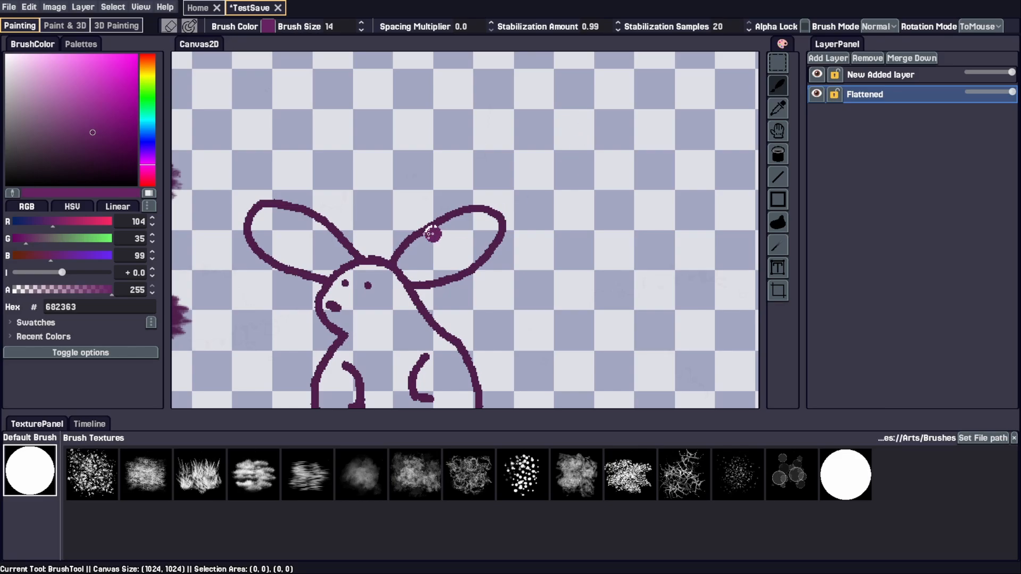
- Switch back and forth between the Paint & 3D and Painting workspaces, ending in Painting
click(65, 25)
click(20, 25)
click(72, 25)
click(26, 26)
- Go to the Home page, close its tab, and reopen Home in a new tab
click(198, 8)
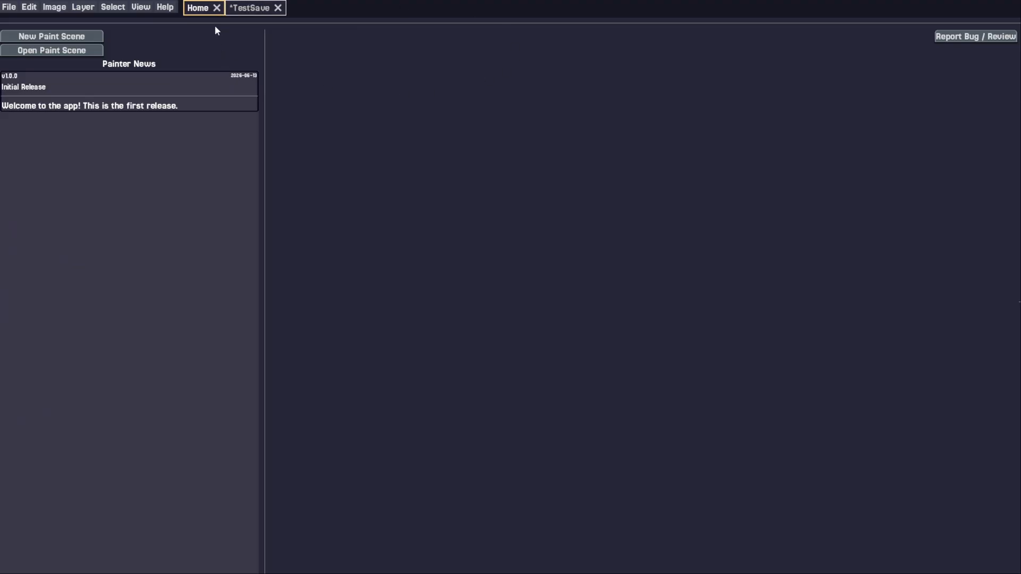
click(141, 7)
click(189, 37)
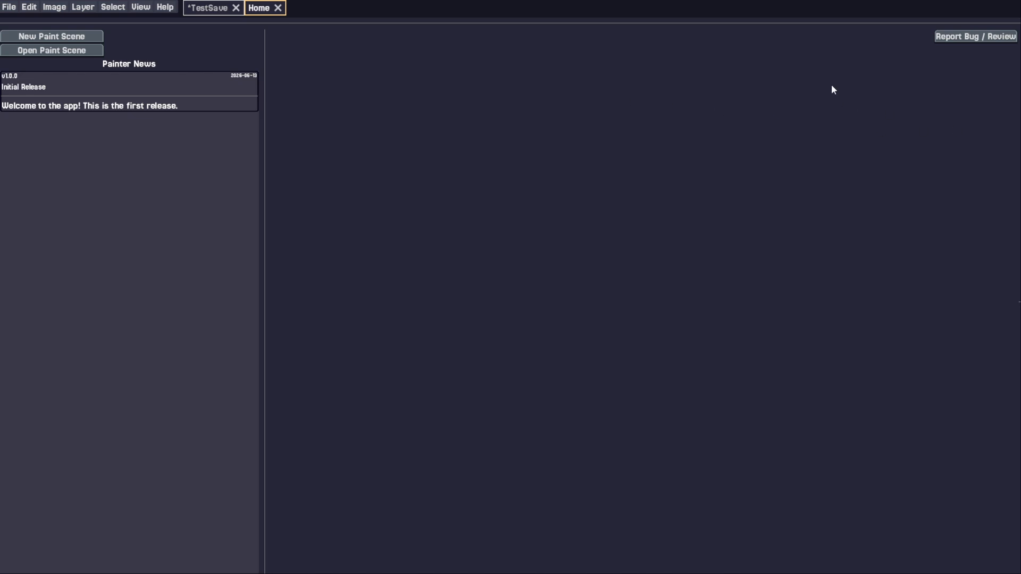
- Open the bug report and review form, move it up and to the left, and enlarge it
click(968, 43)
drag(574, 198, 471, 111)
drag(564, 279, 822, 430)
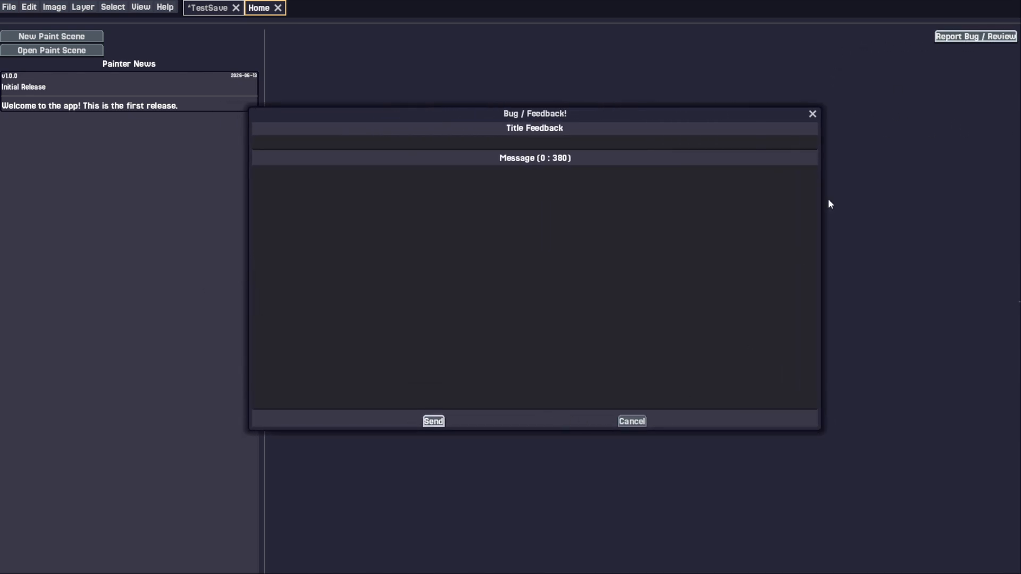